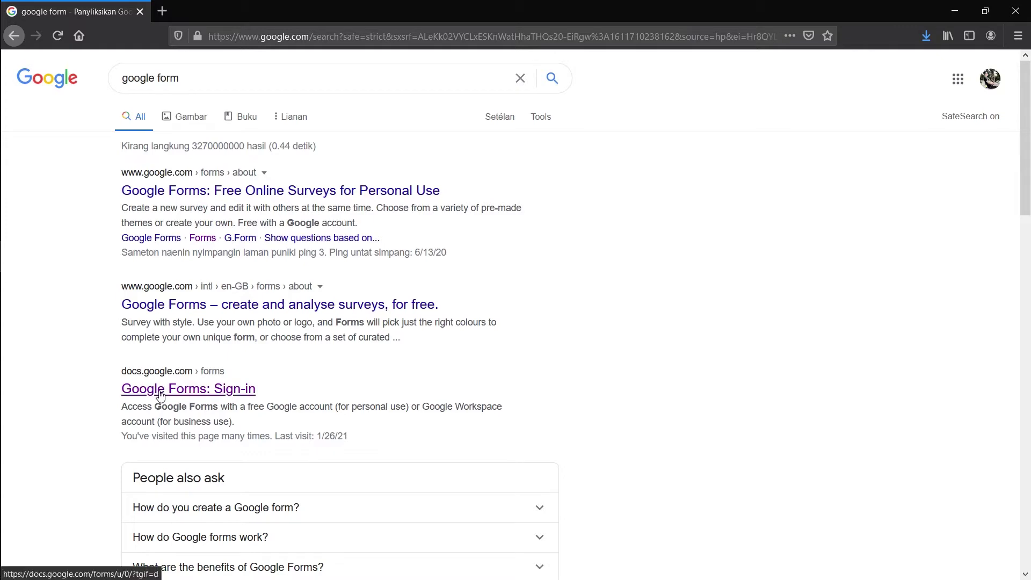
Step: Open Google Forms at docs.google.com/forms/
click(160, 395)
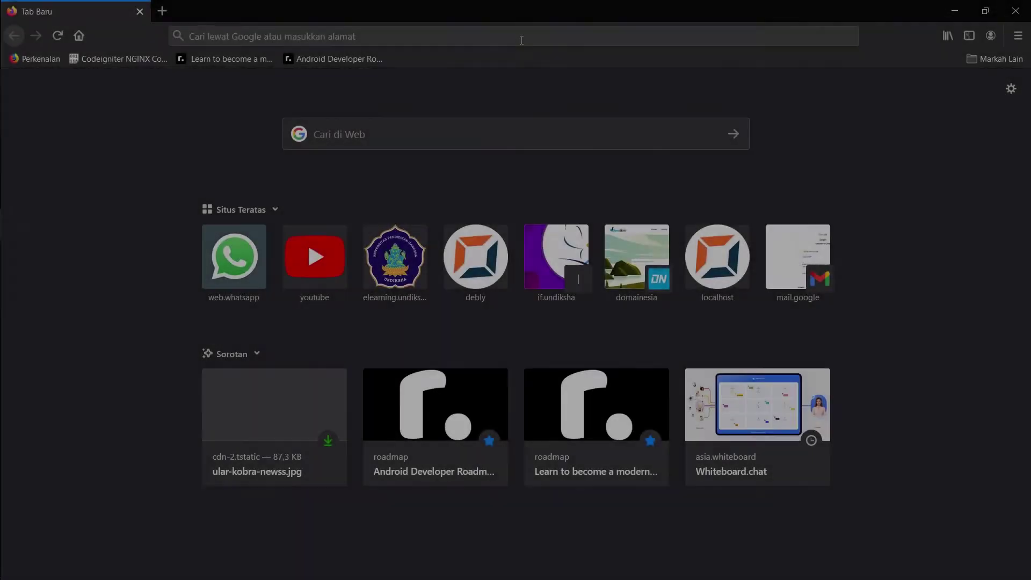
click(522, 38)
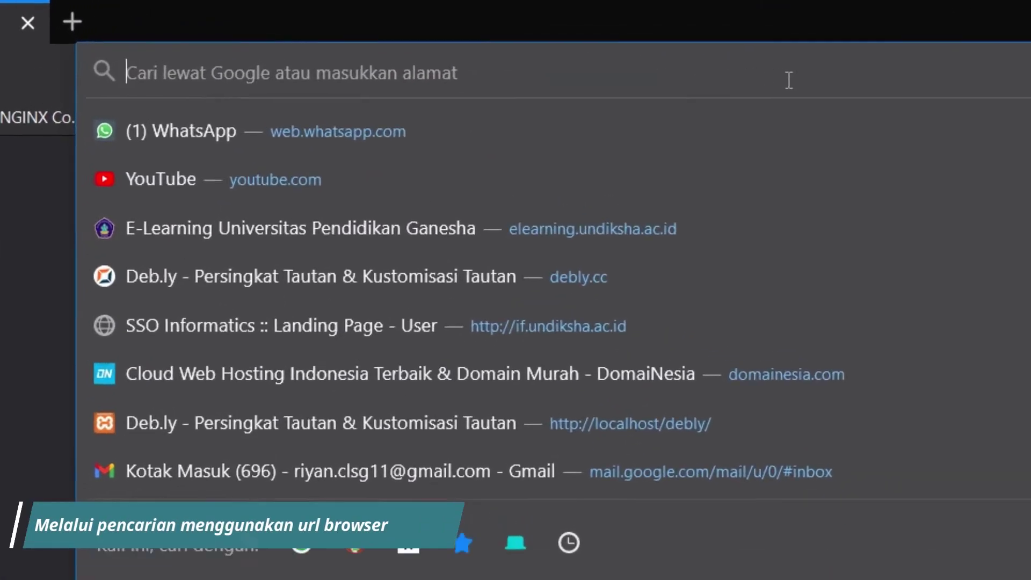
text(docs.googl)
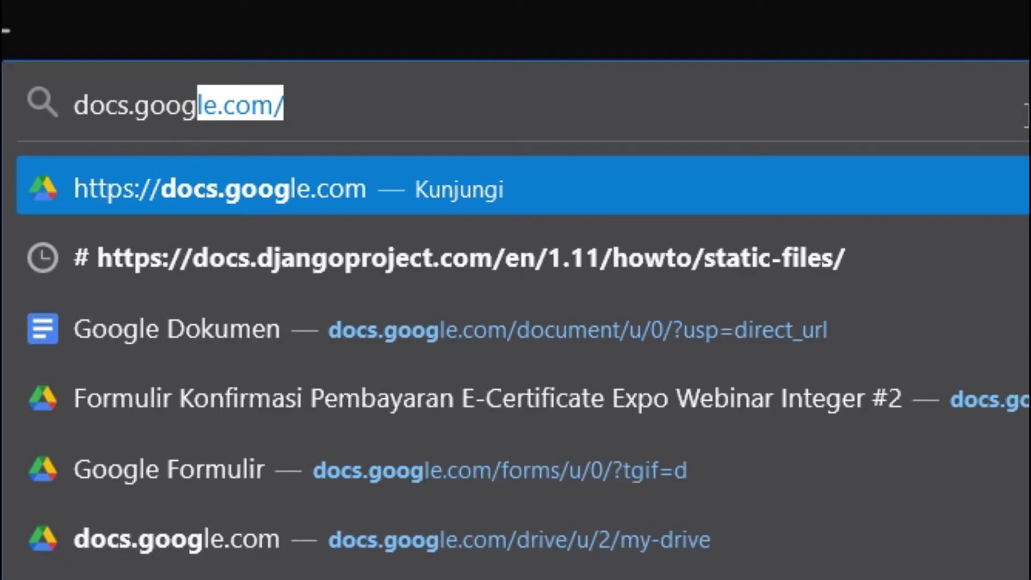
text(e.com/)
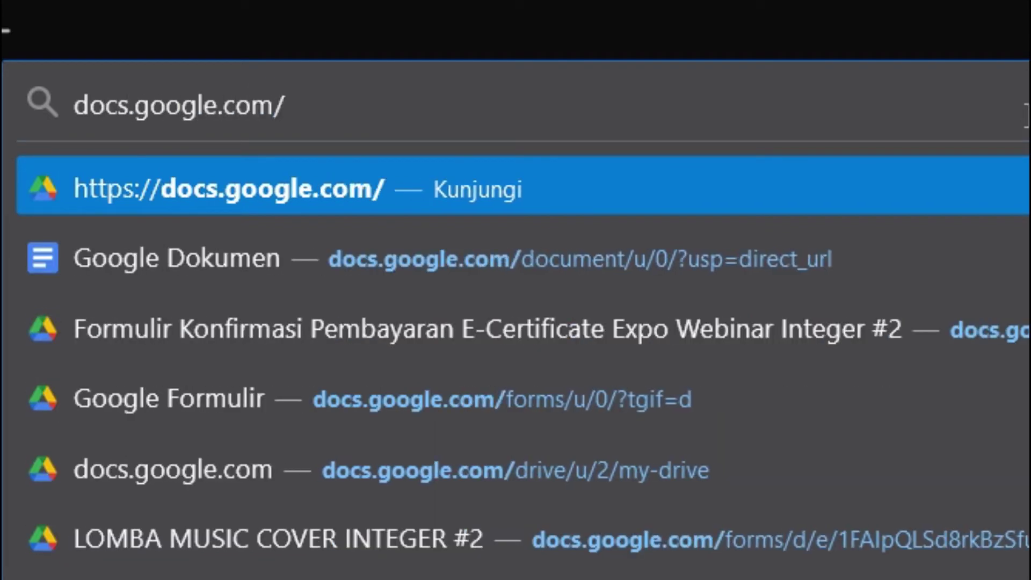
text(forms/)
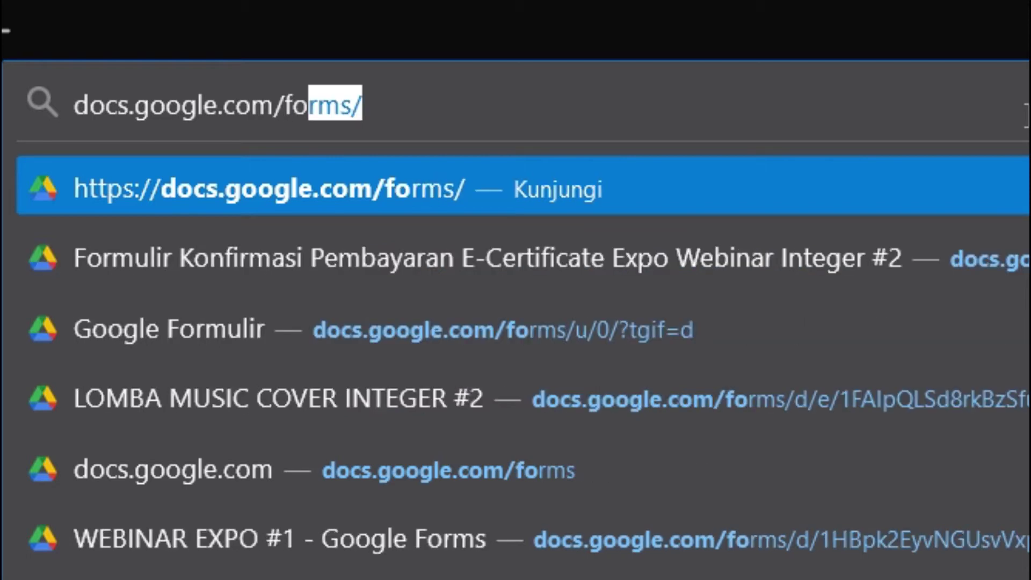
key(Return)
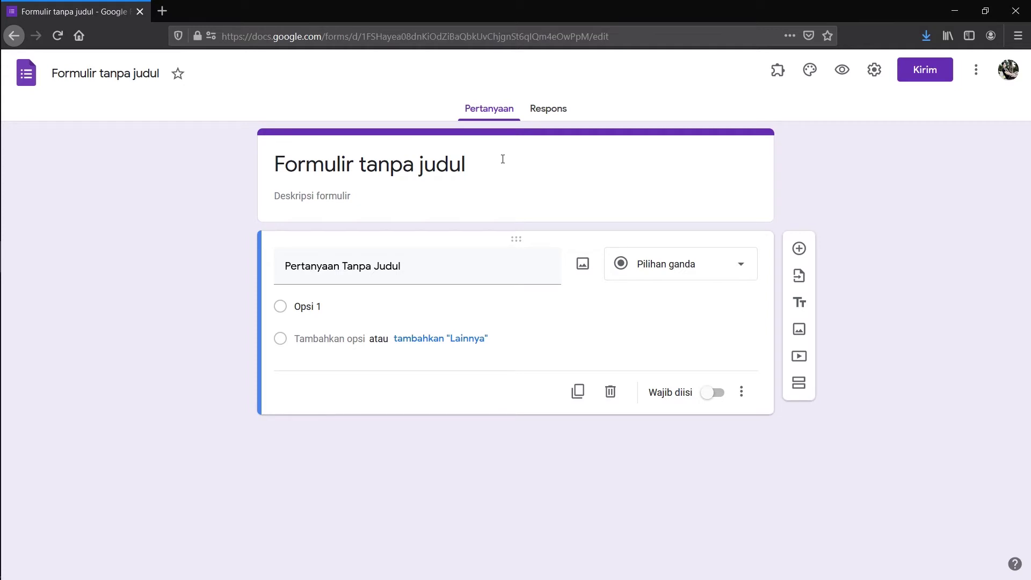
Step: Title the blank form "Uas Ilmu Pengetahuan Alam" and apply the same title as the file name
click(503, 159)
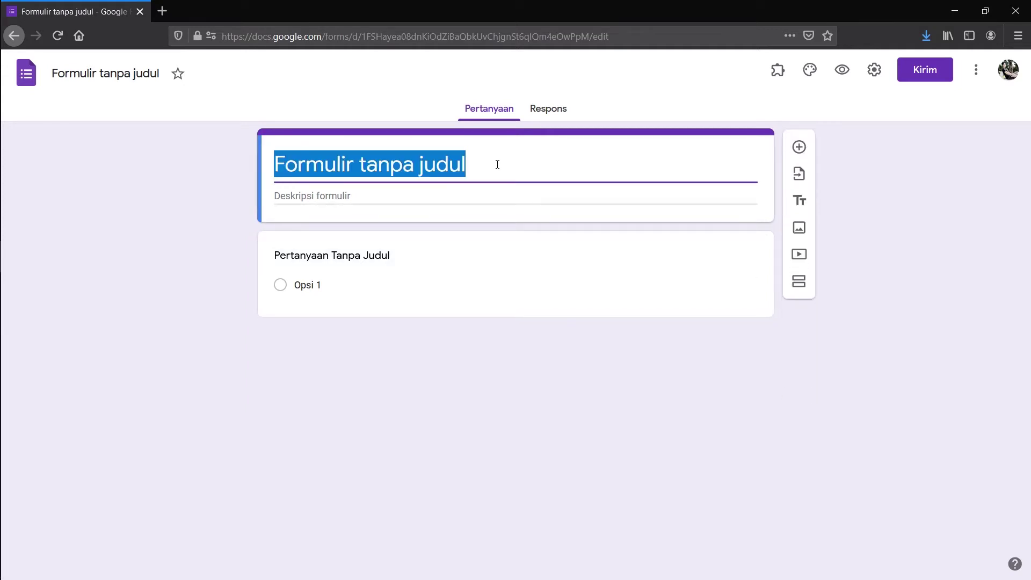
text(Uas )
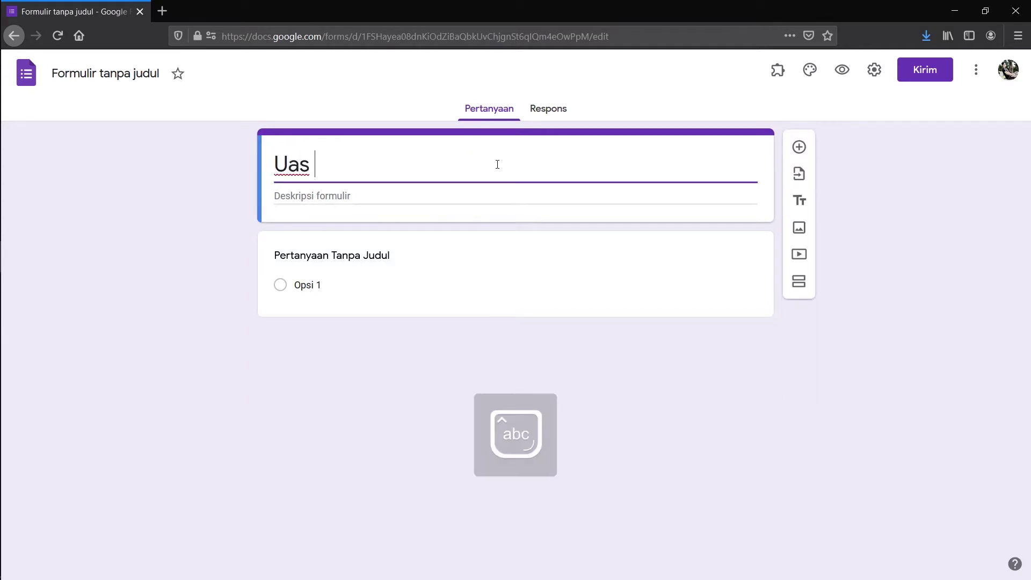
text(IImu Penge)
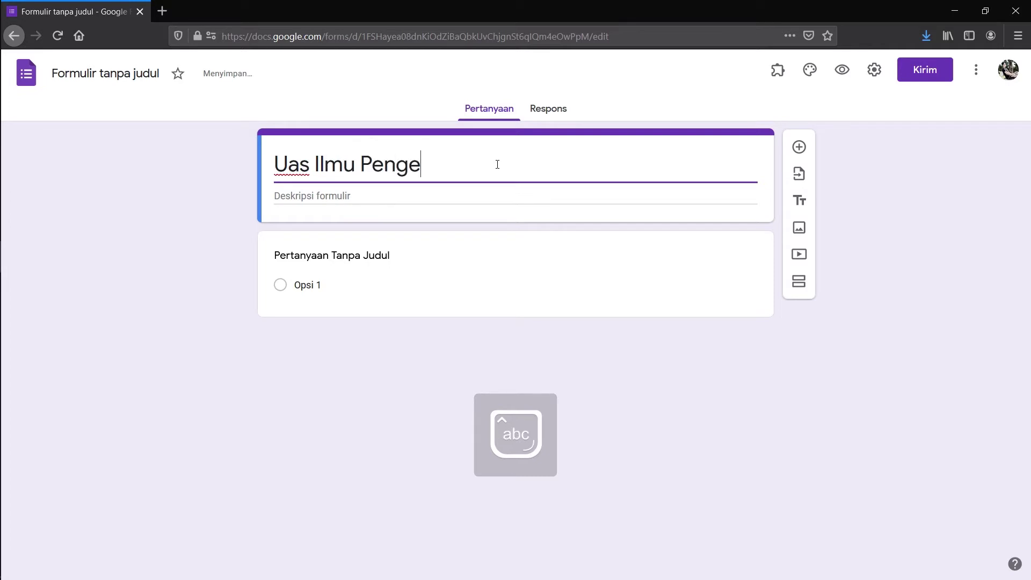
text(tahuan Alam)
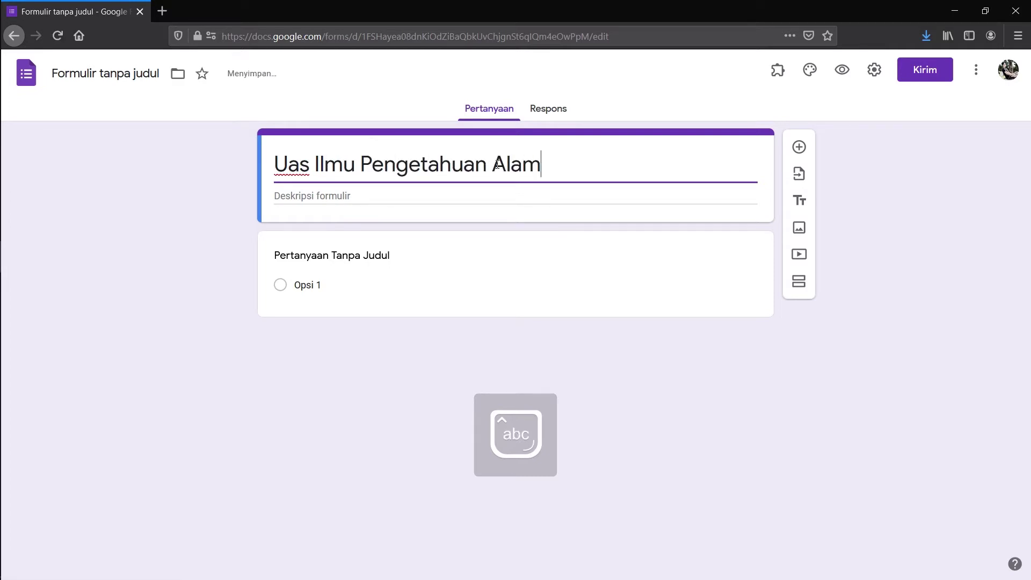
click(155, 75)
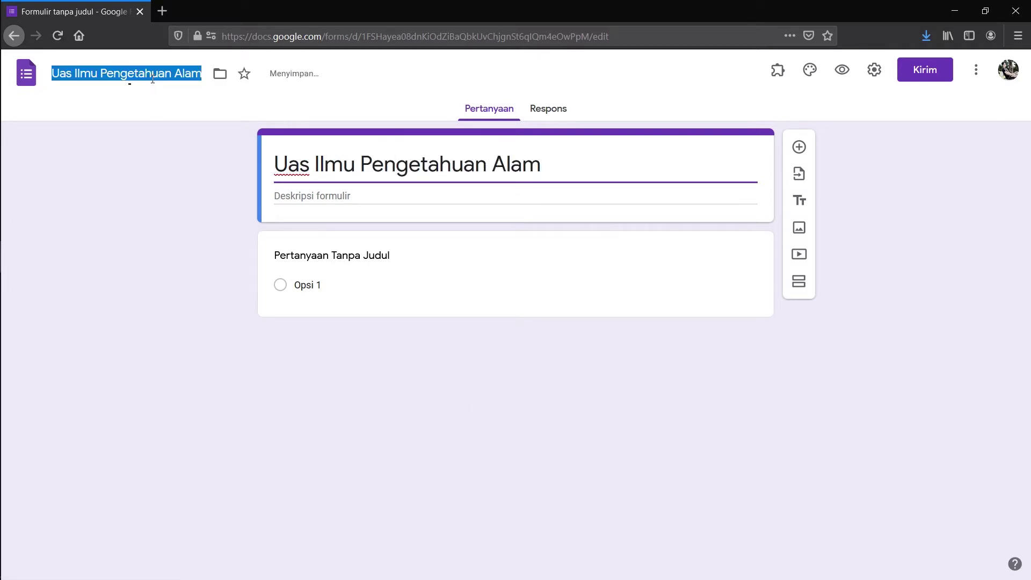
Step: Enter the form description "Mohon dijawab dengan sungguh-sungguh, jangan menyontek"
click(552, 193)
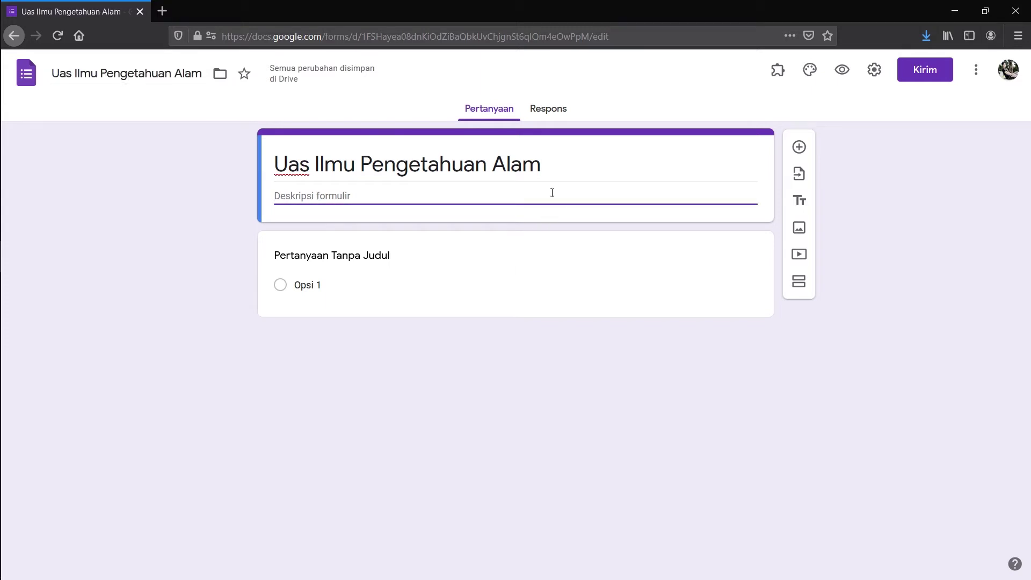
text(Mohon dijawab dengan sungguh-sungguh, janga)
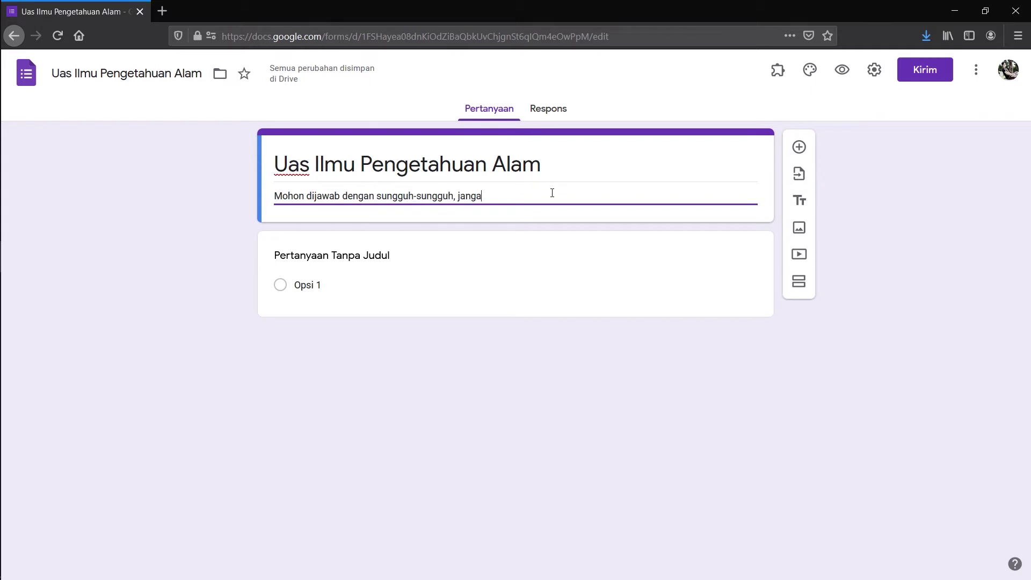
text(n menyontek)
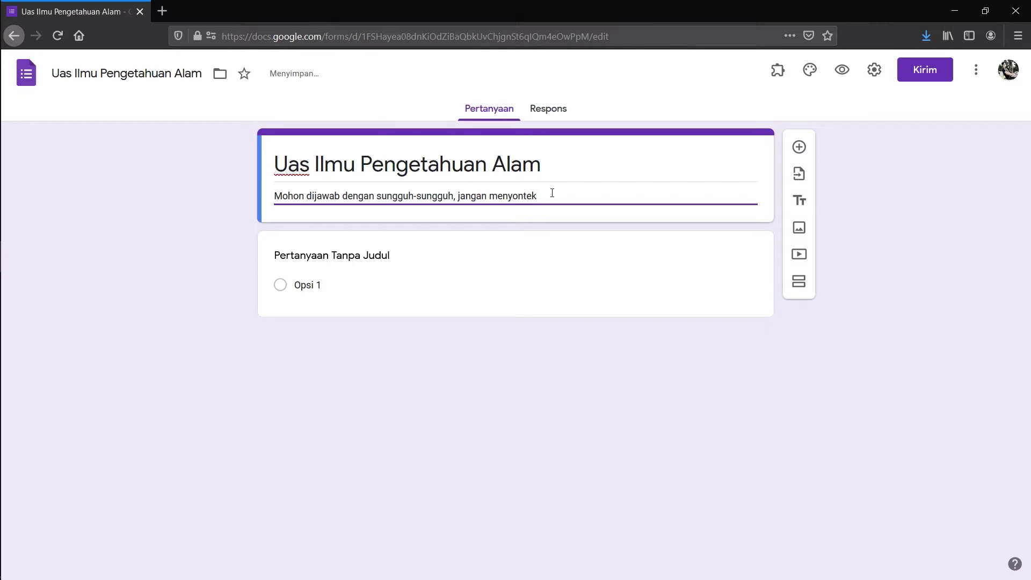
click(456, 338)
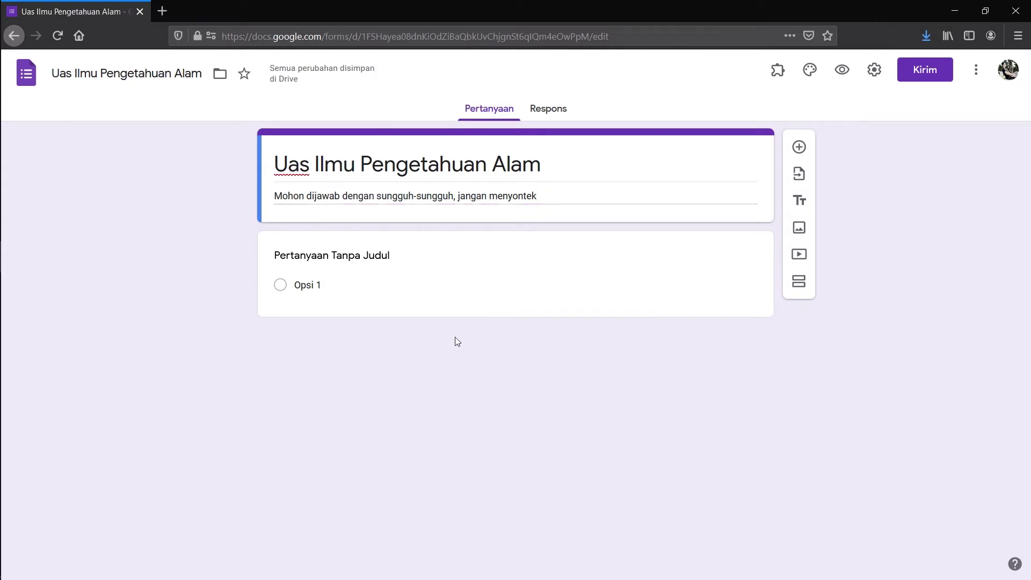
key(F5)
Step: Turn the form into a quiz in its settings and save the change
click(877, 67)
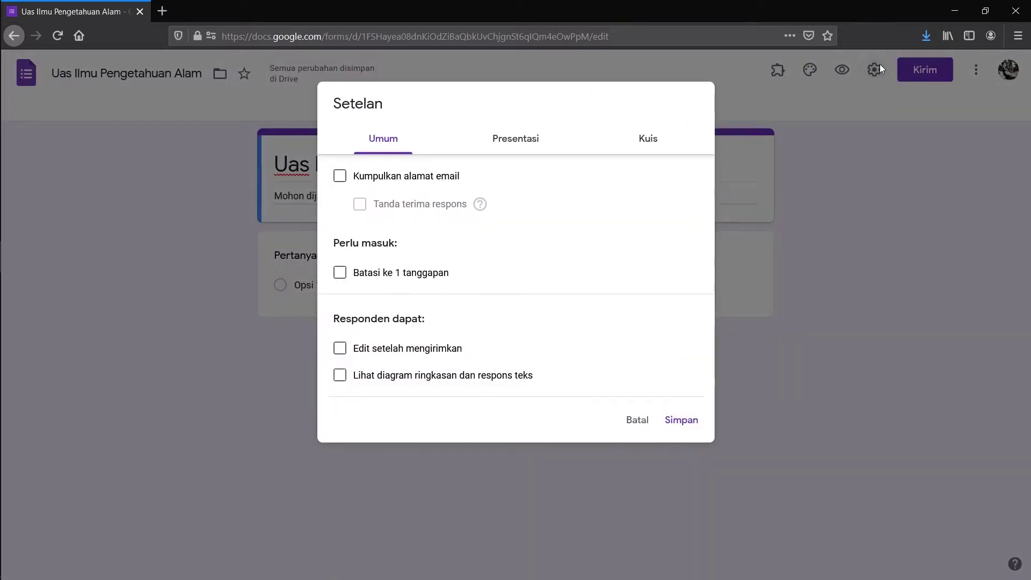
click(638, 144)
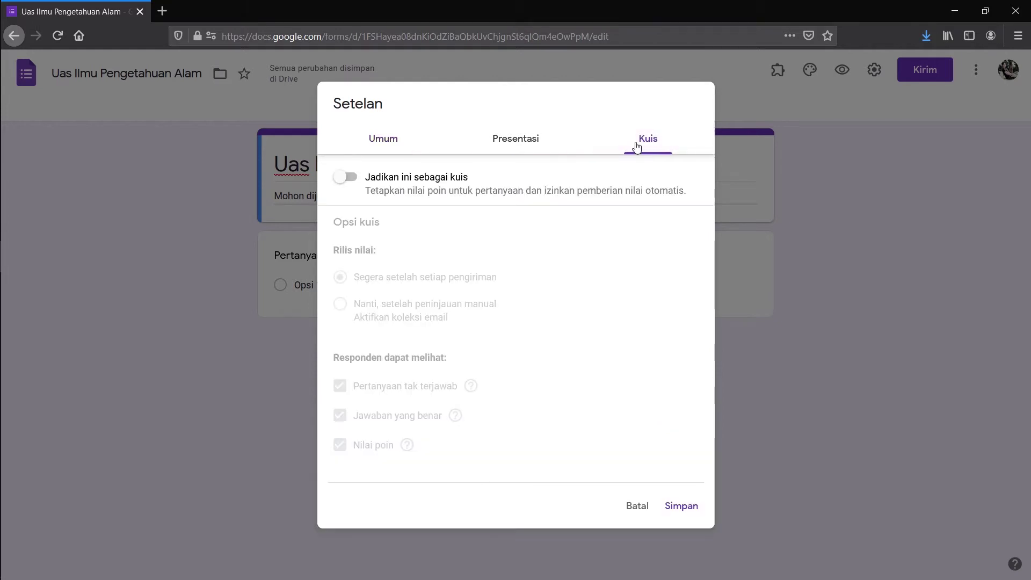
click(356, 181)
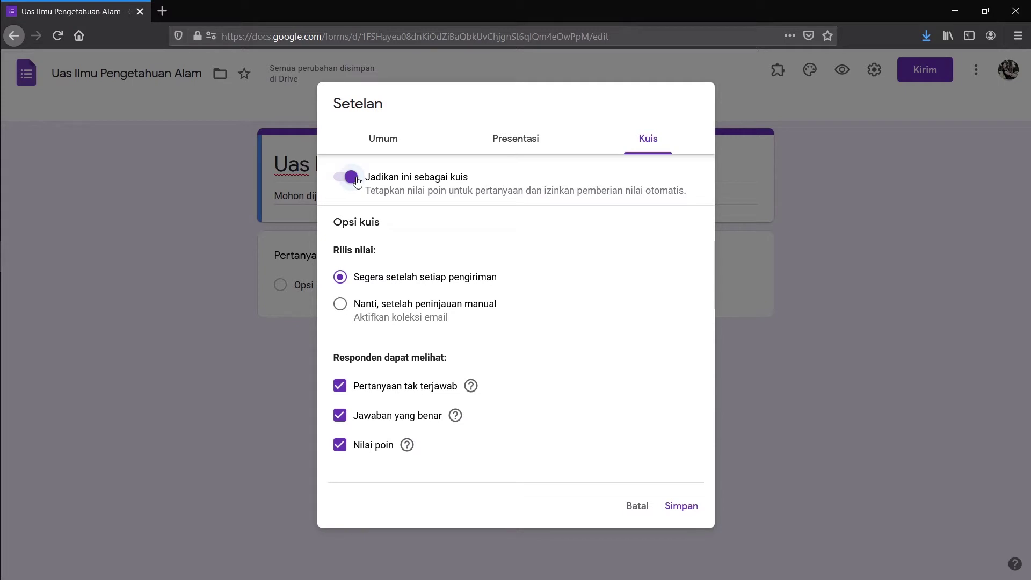
click(667, 505)
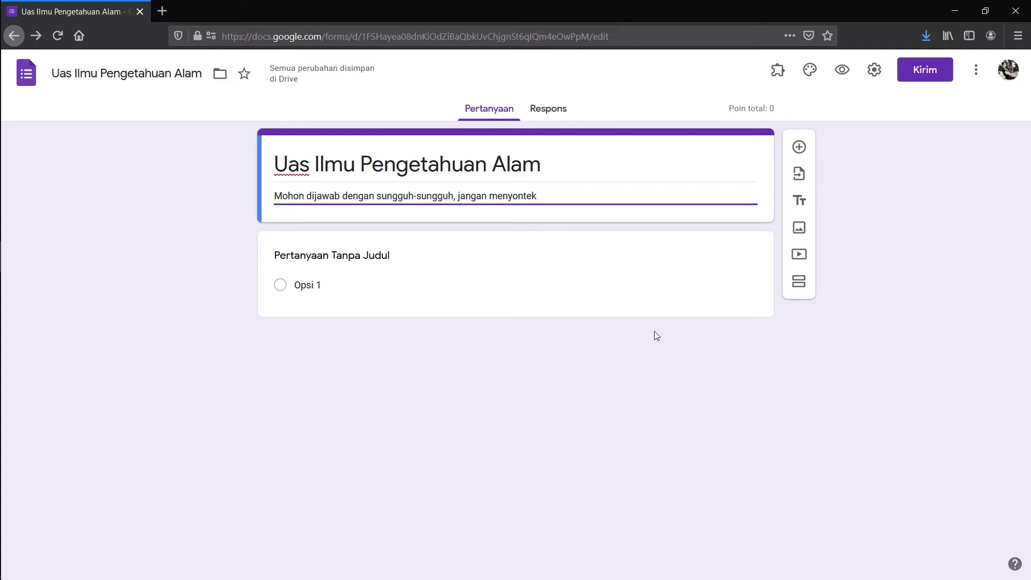
Step: Review the question types available for the first question and its additional display and ordering options
click(623, 256)
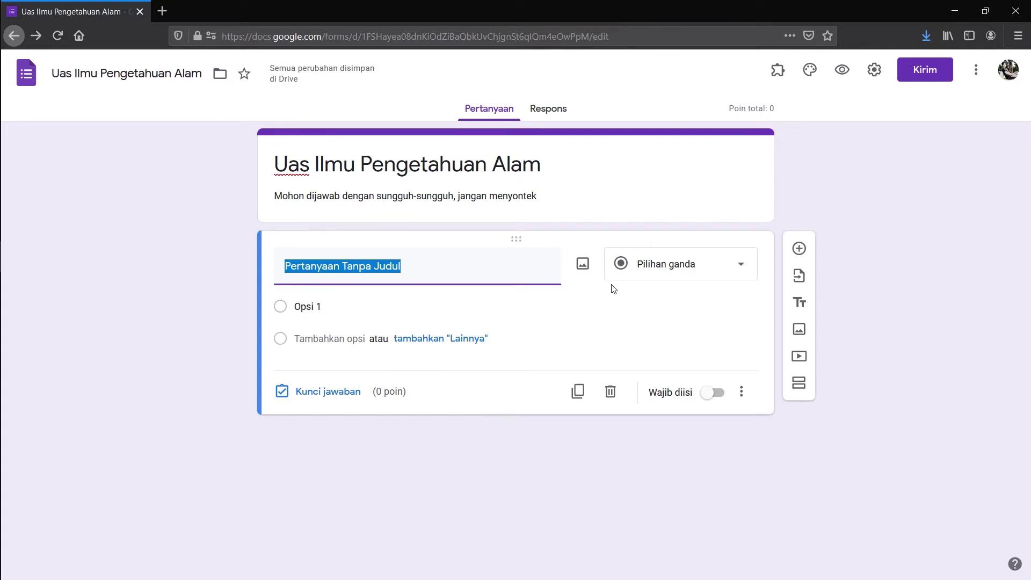
click(721, 269)
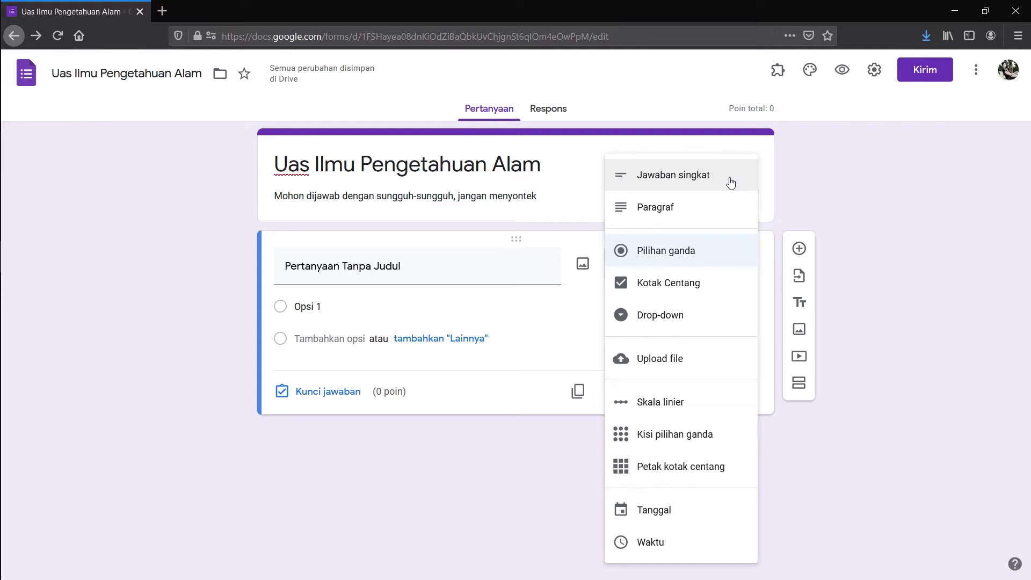
click(518, 385)
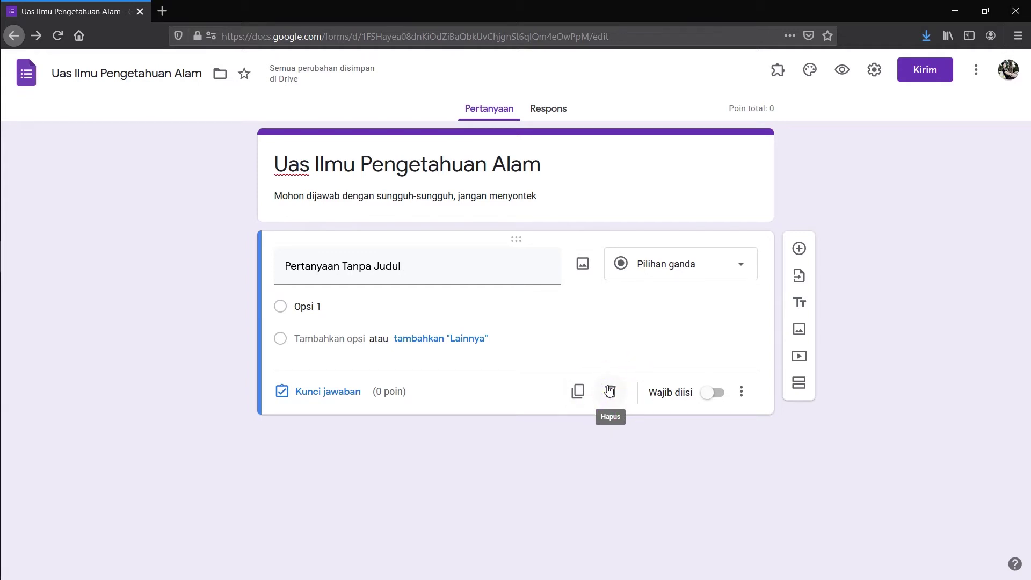
click(708, 400)
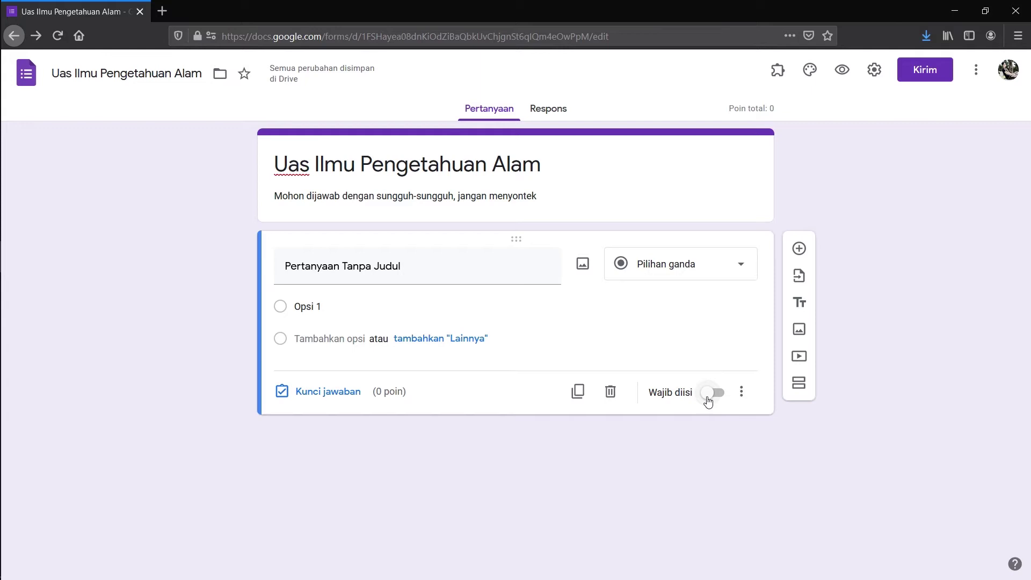
click(742, 391)
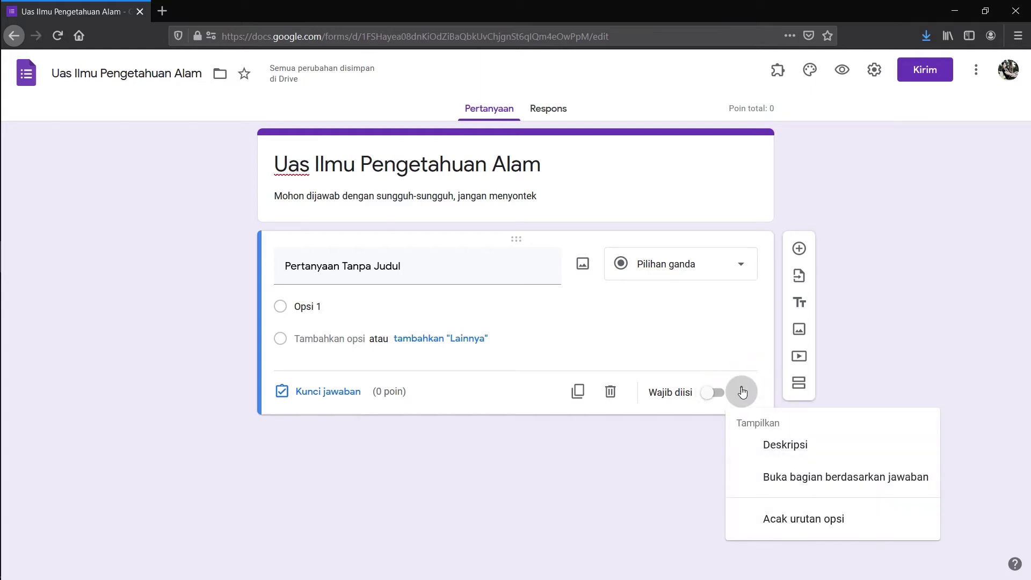
click(741, 392)
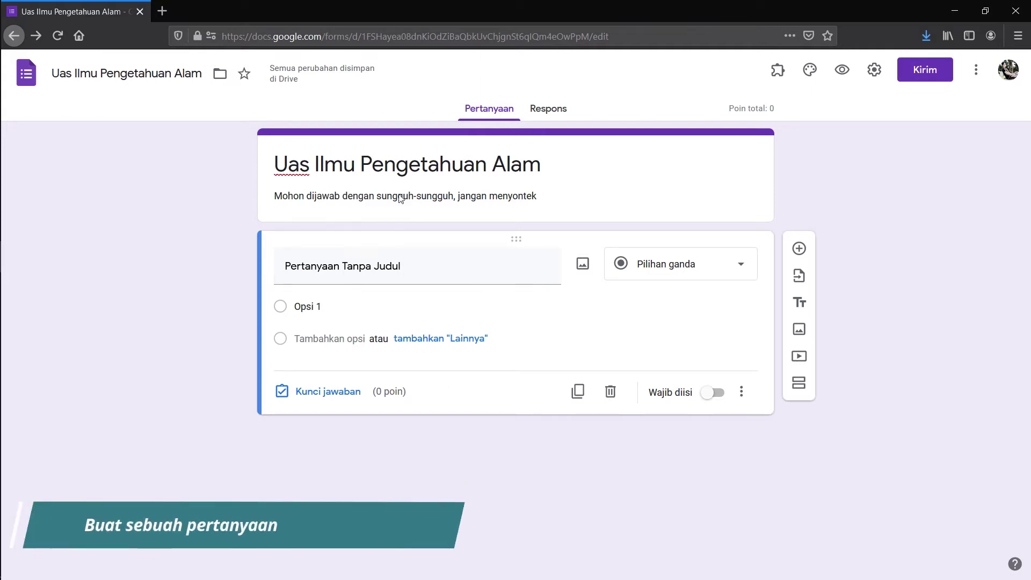
Step: Enter the first question as "Manakah dari hewan berikut yang memiliki kantong racun yang berbahaya bagi mangsanya dan manusia?"
click(383, 263)
text(Man)
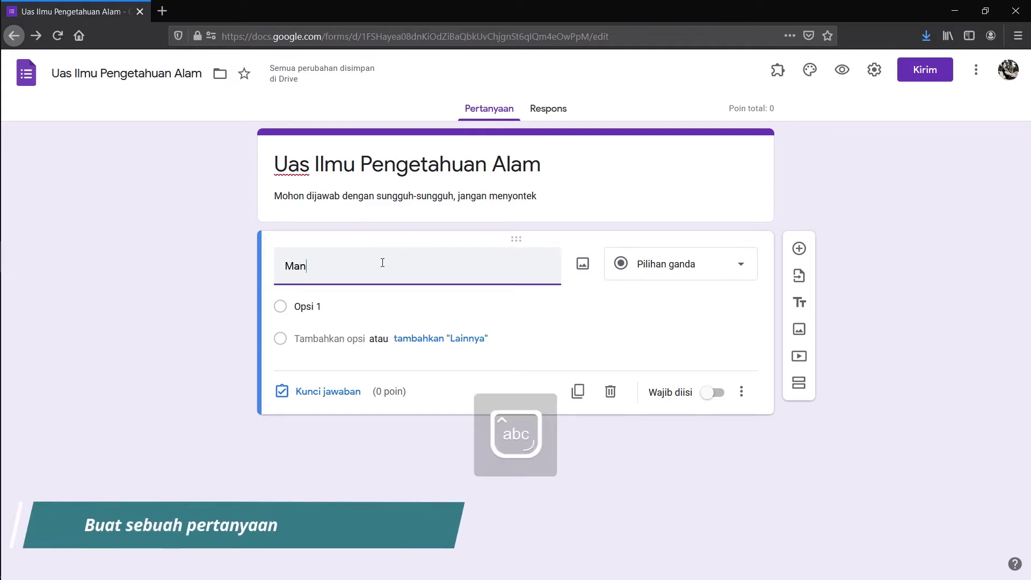
text(akah dari hewan beri)
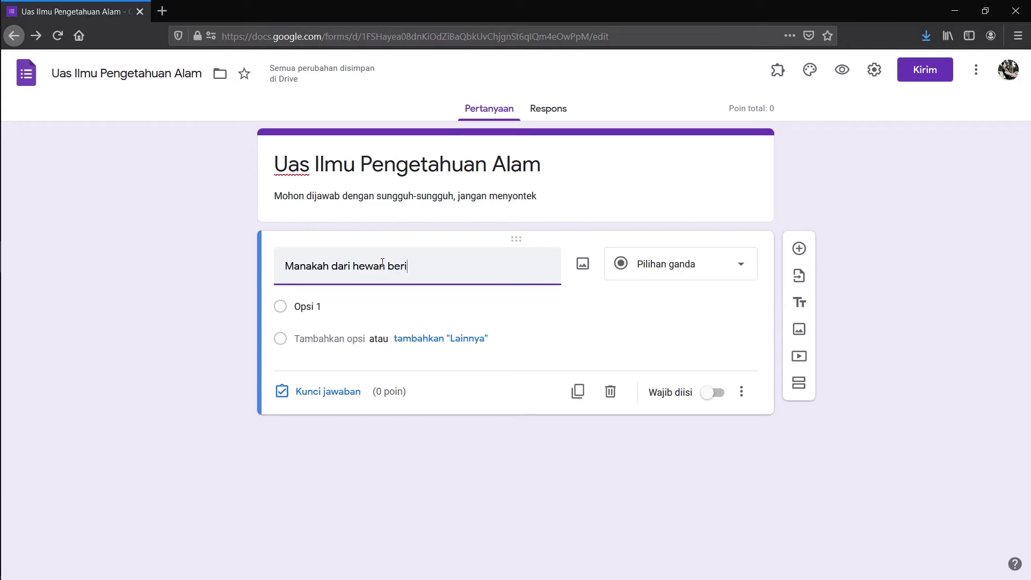
text(kut yang memiliki kantong r)
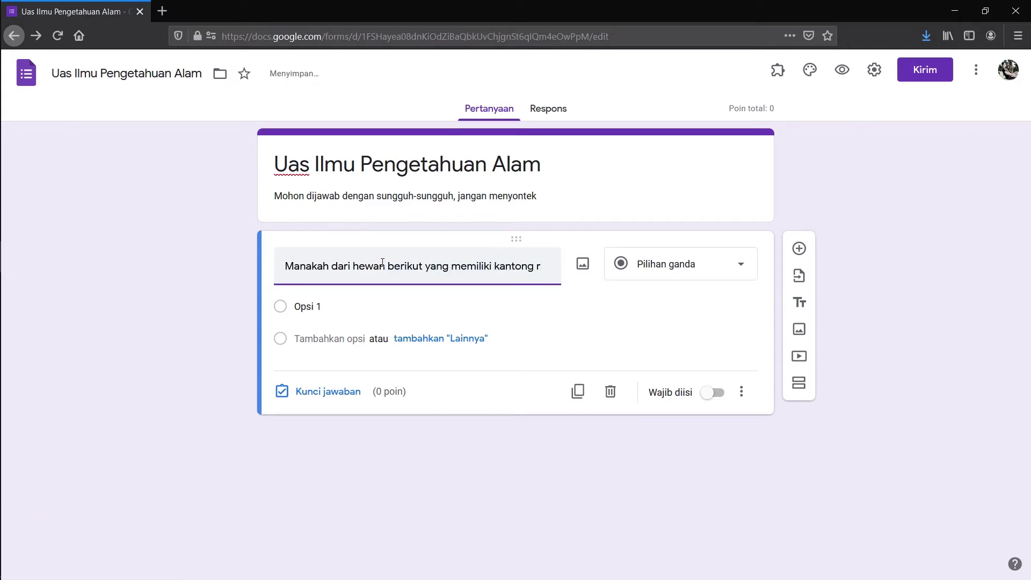
text(acun yang berbahaya bagi mangsanya dan manusia?)
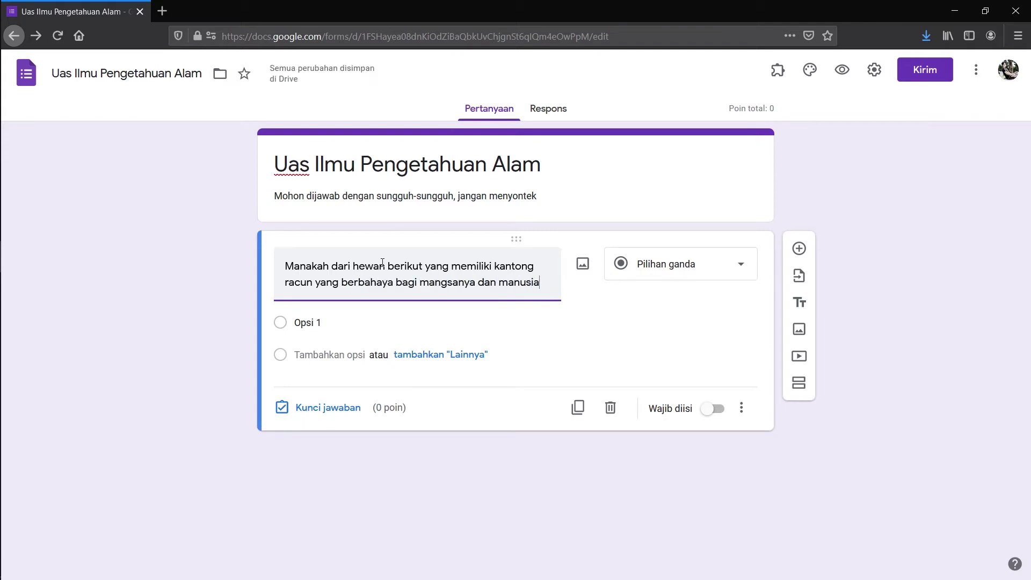
Step: Upload the cobra picture from the Downloads folder to the first answer option and label the option "Ular Kobra"
click(402, 335)
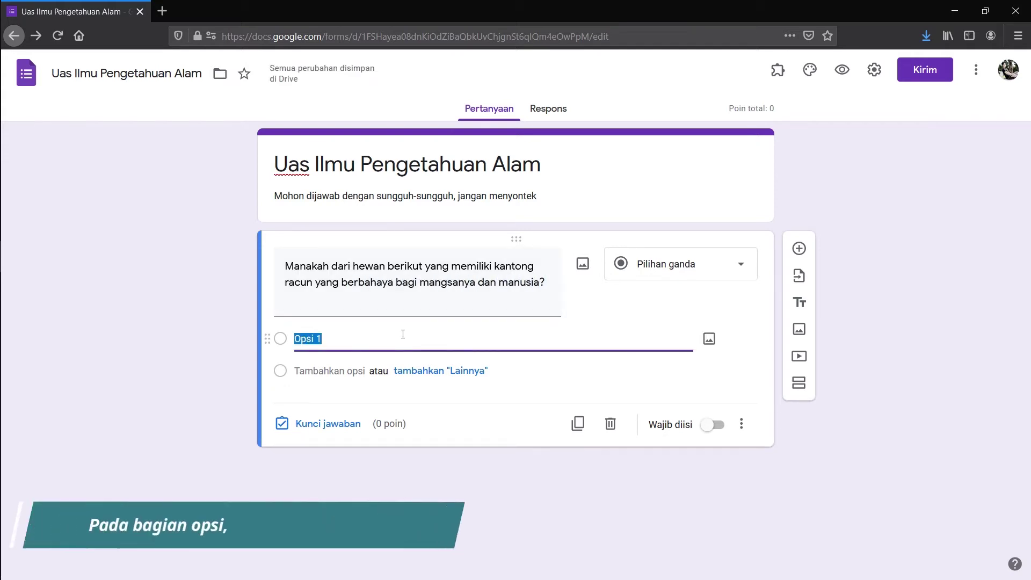
click(709, 339)
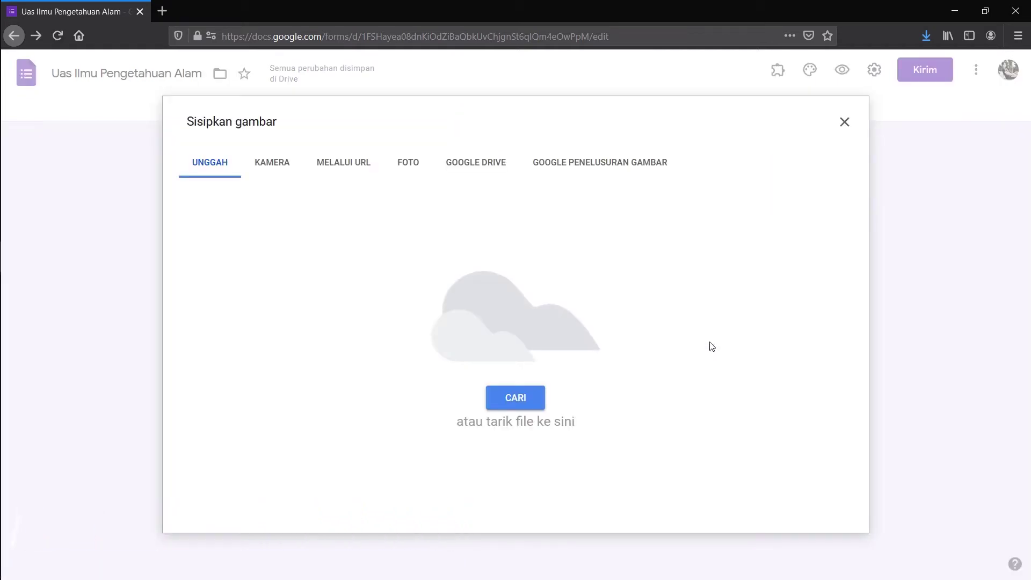
click(494, 396)
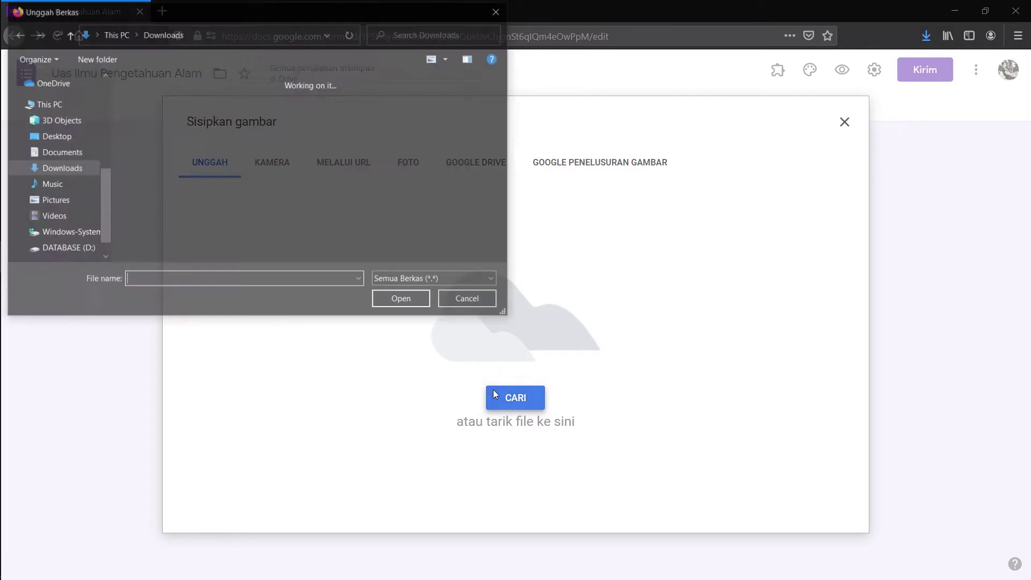
double_click(256, 160)
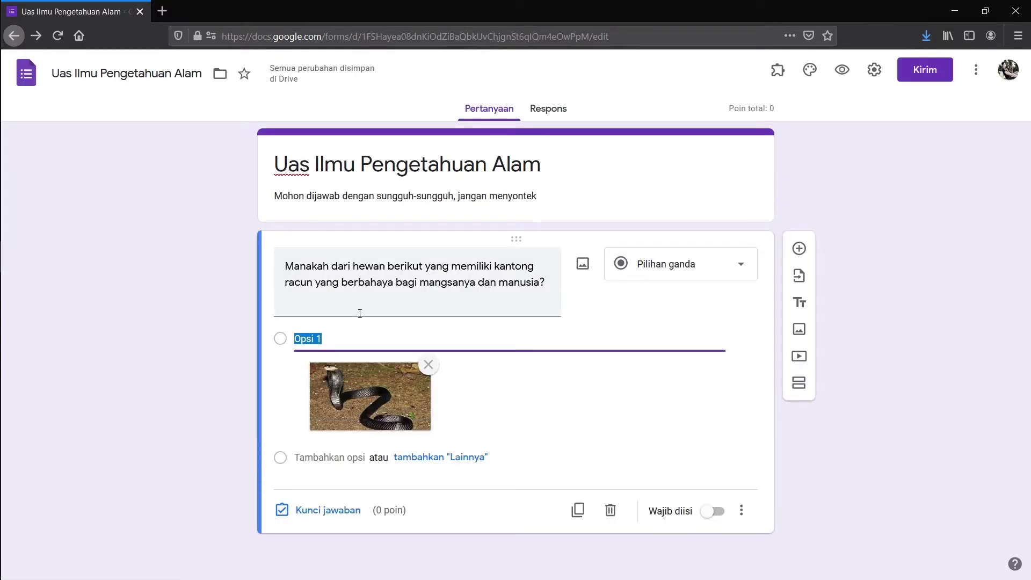
text(Ular Kobra)
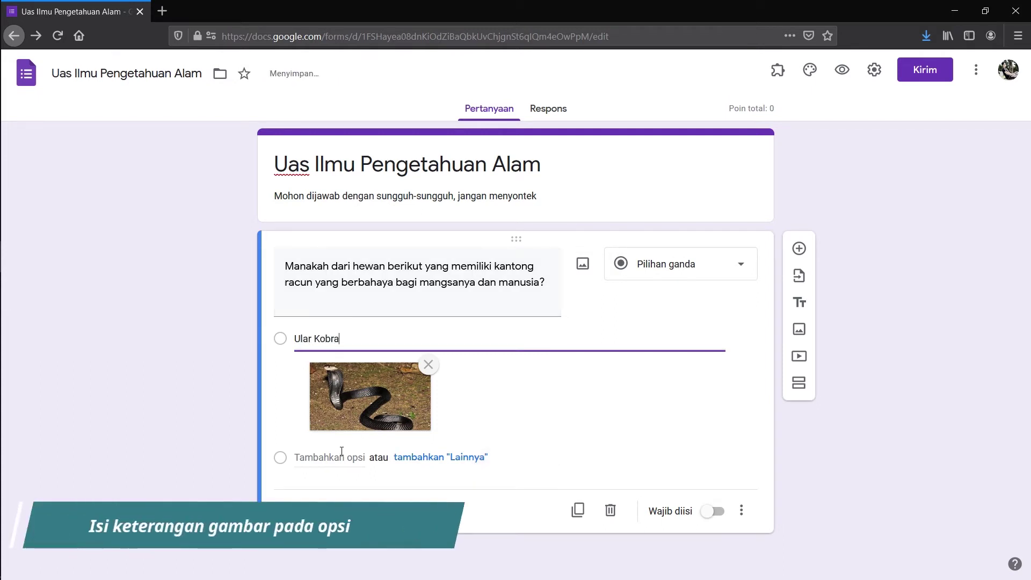
Step: Add a second answer option, upload the rooster picture from the Downloads folder to it, and label it "Ayam"
click(342, 455)
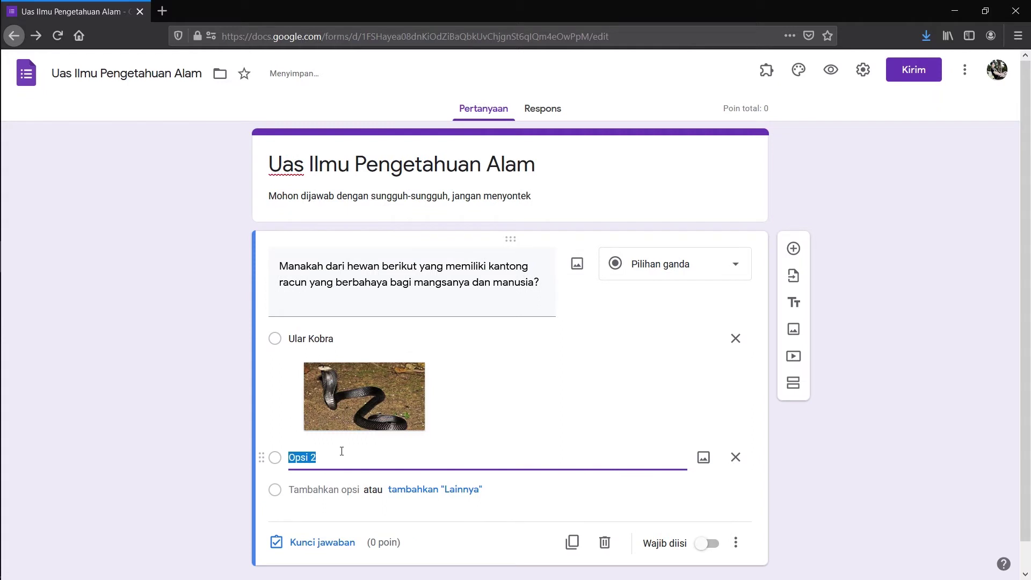
click(704, 457)
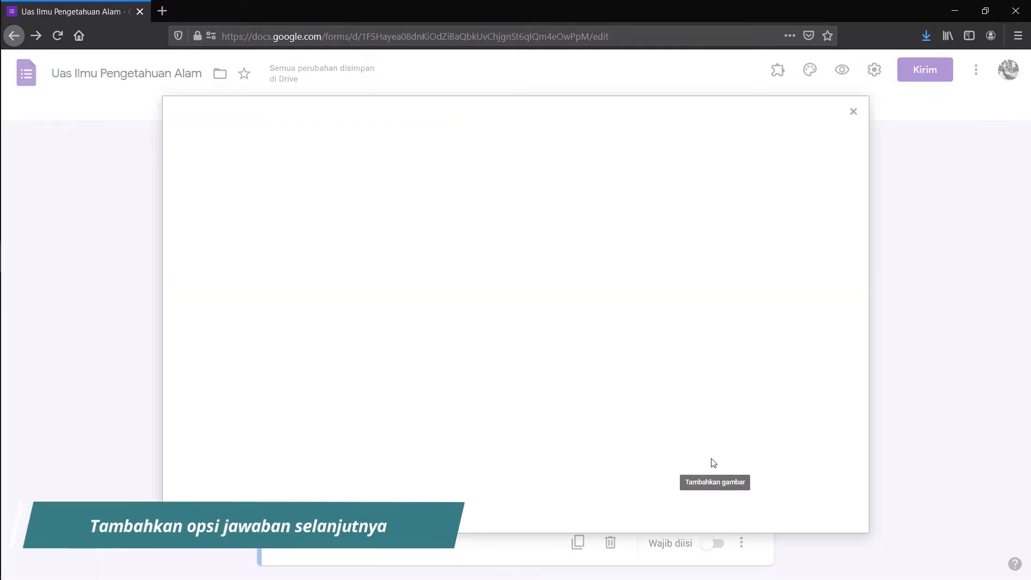
click(516, 397)
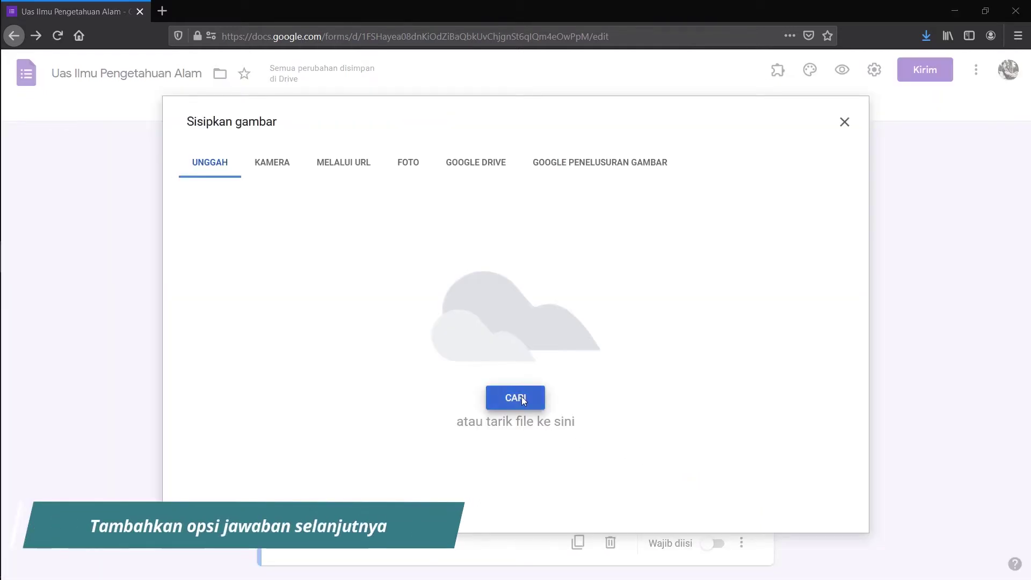
double_click(307, 156)
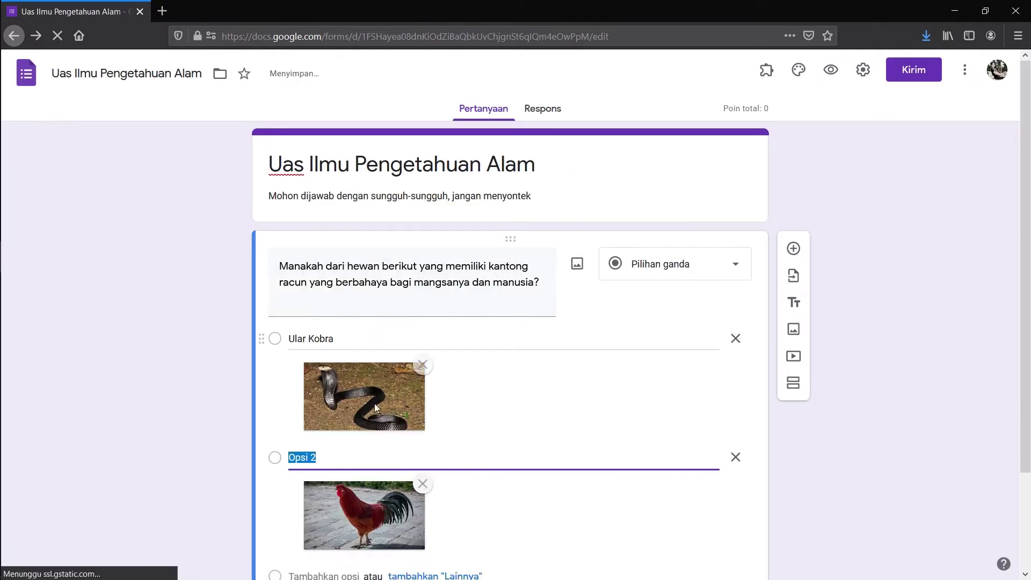
text(Ayam)
Step: Add a third answer option, upload the cat picture from the Downloads folder to it, and label it "Kucing"
scroll(336, 454, down, 3)
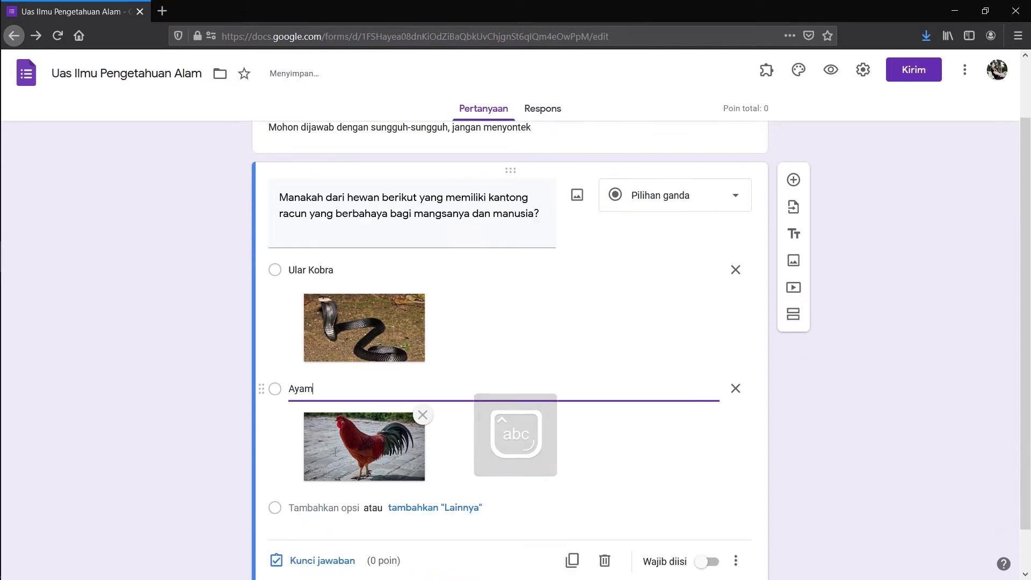
click(335, 455)
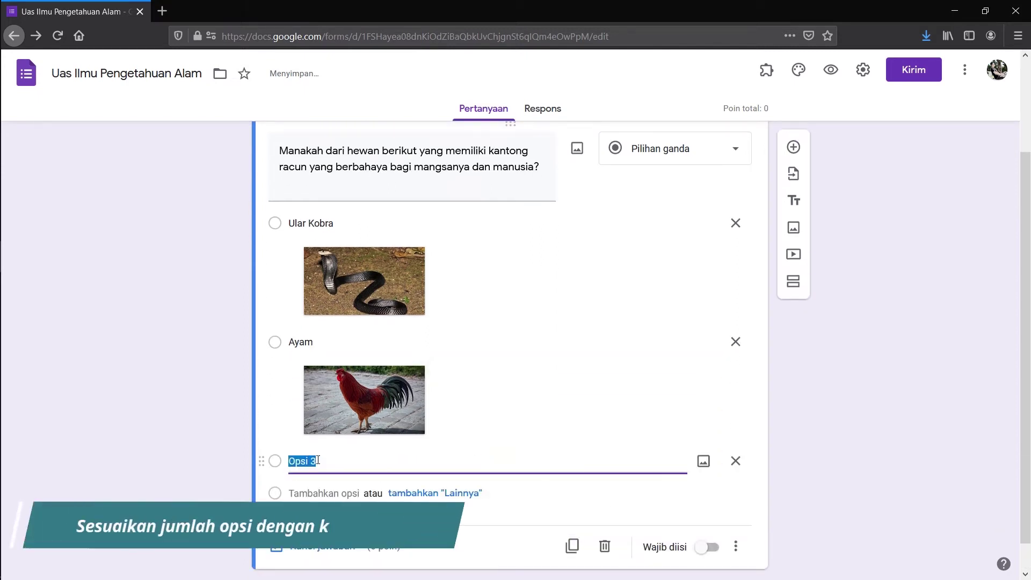
click(703, 460)
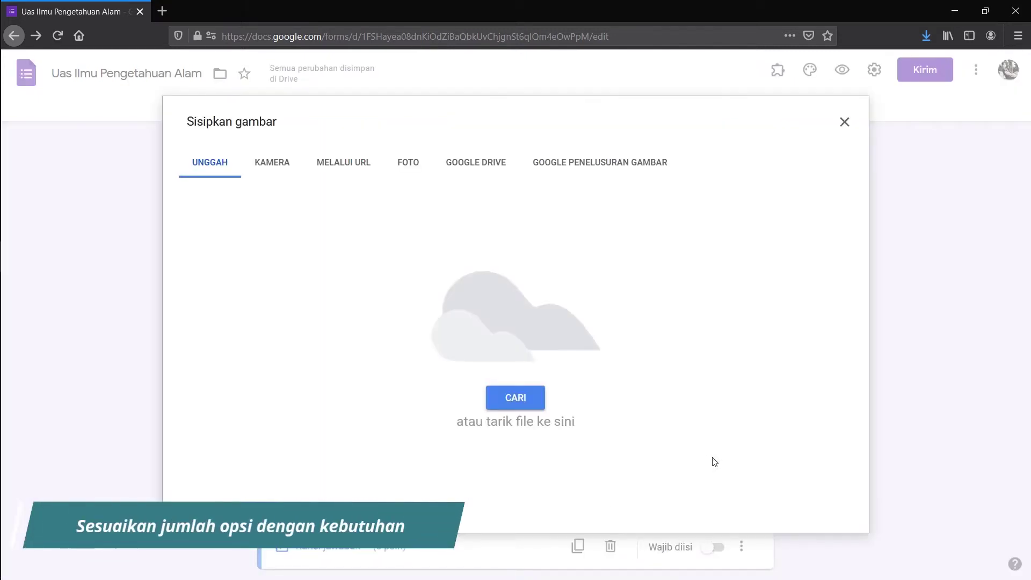
click(517, 402)
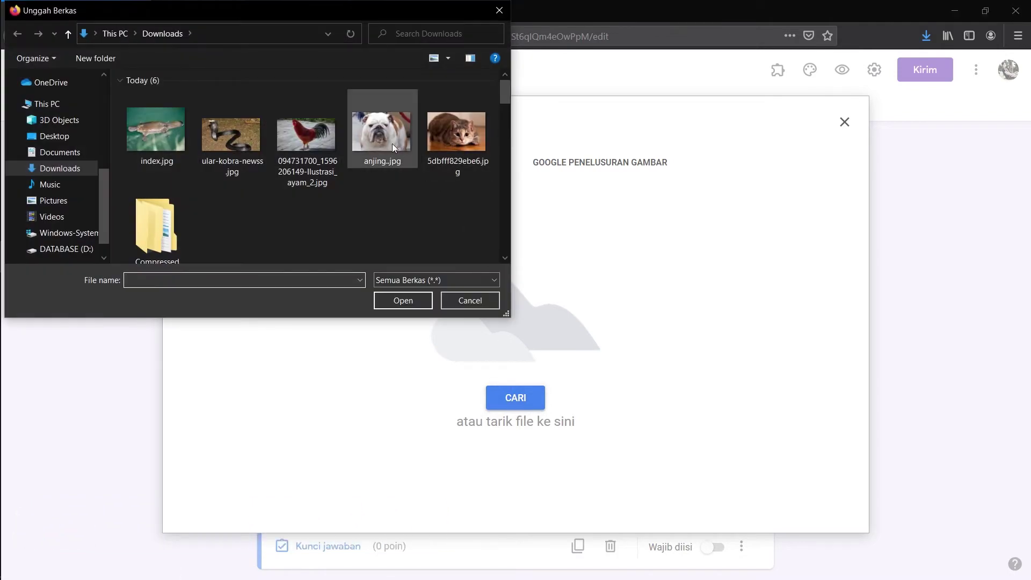
double_click(437, 138)
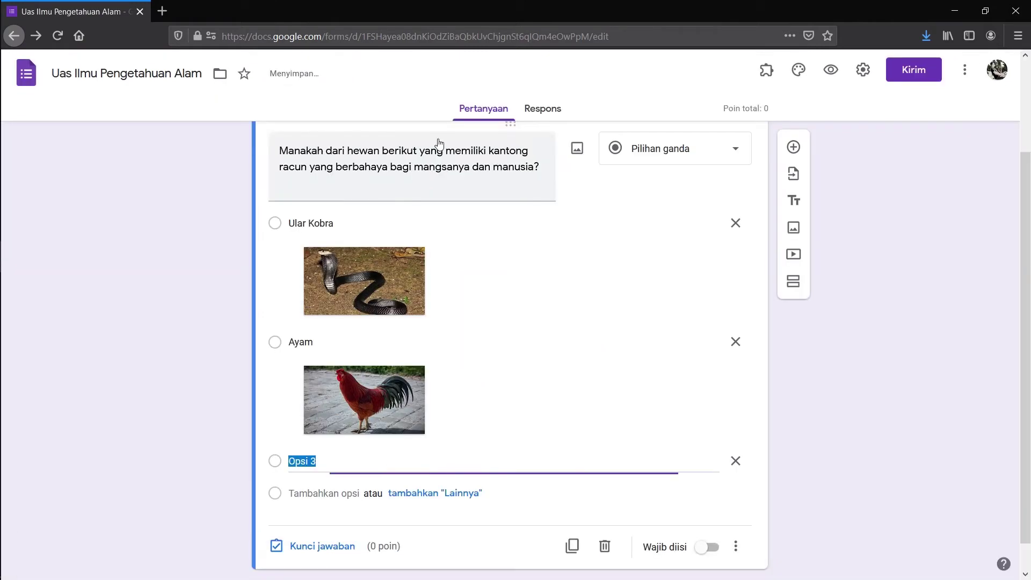
text(Kucing)
Step: Add a fourth answer option, upload anjing.jpg from the Downloads folder to it, and label it "Anjing"
scroll(356, 458, down, 2)
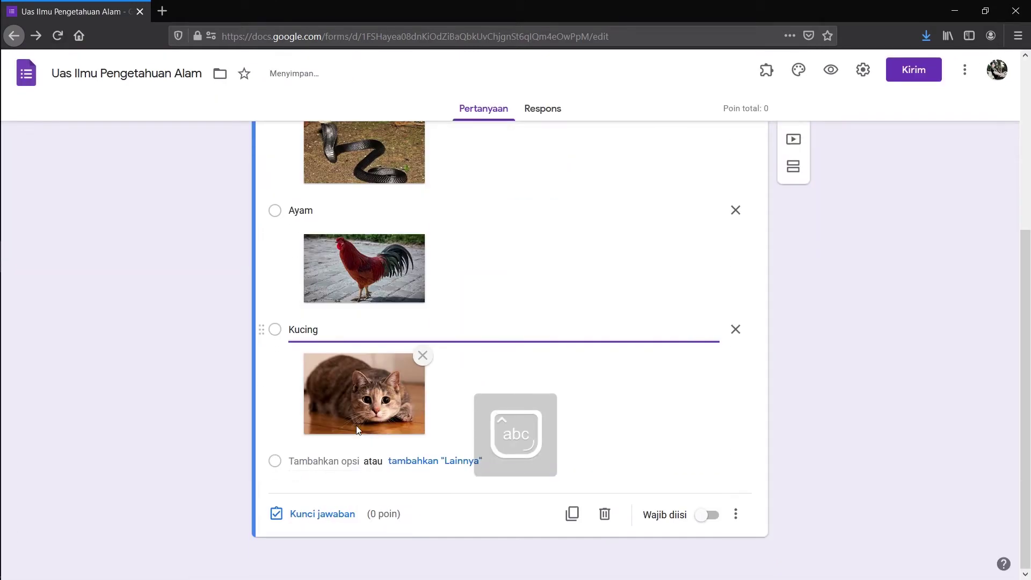
click(322, 460)
click(711, 469)
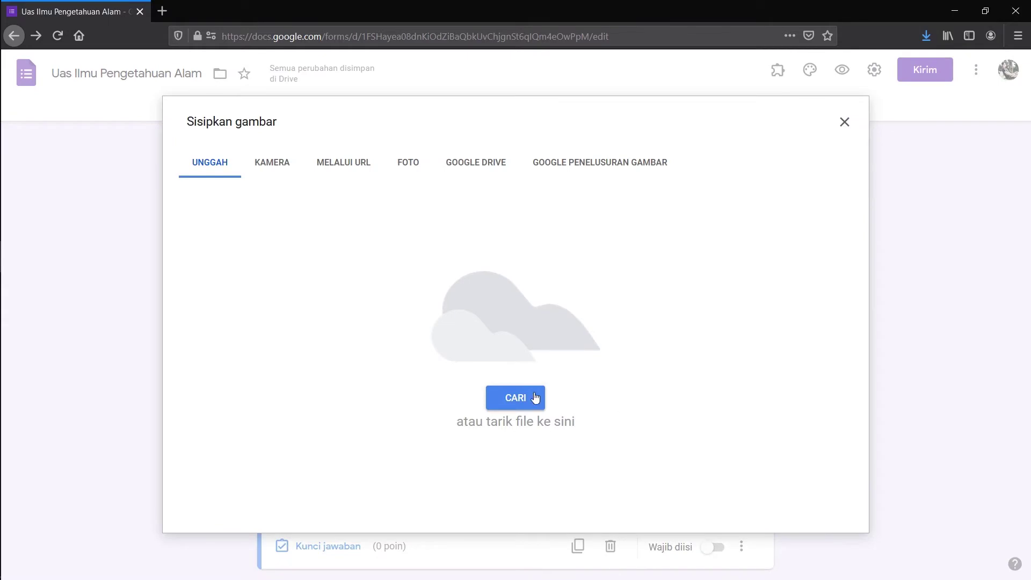
click(537, 398)
double_click(372, 146)
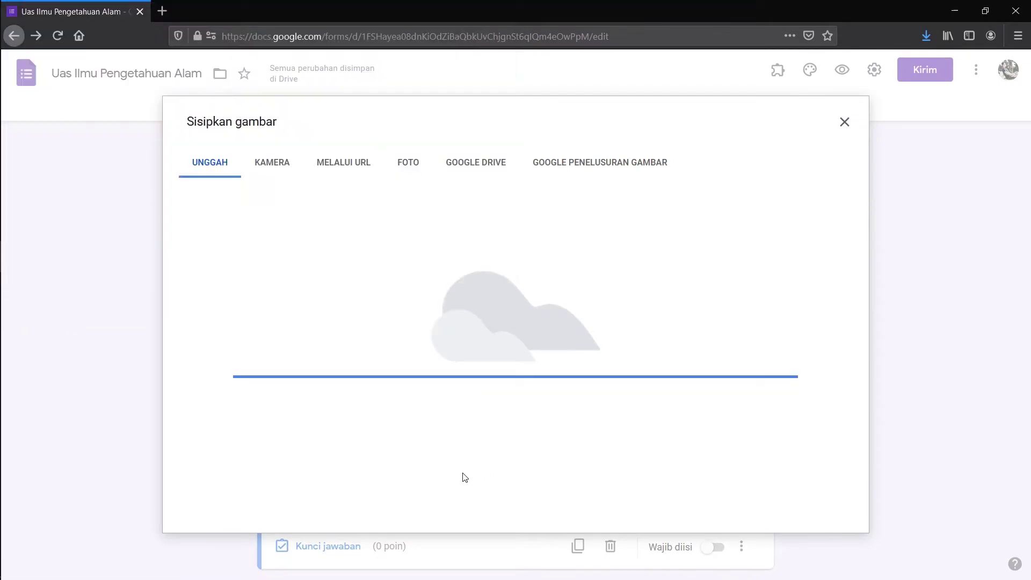
text(Anjing)
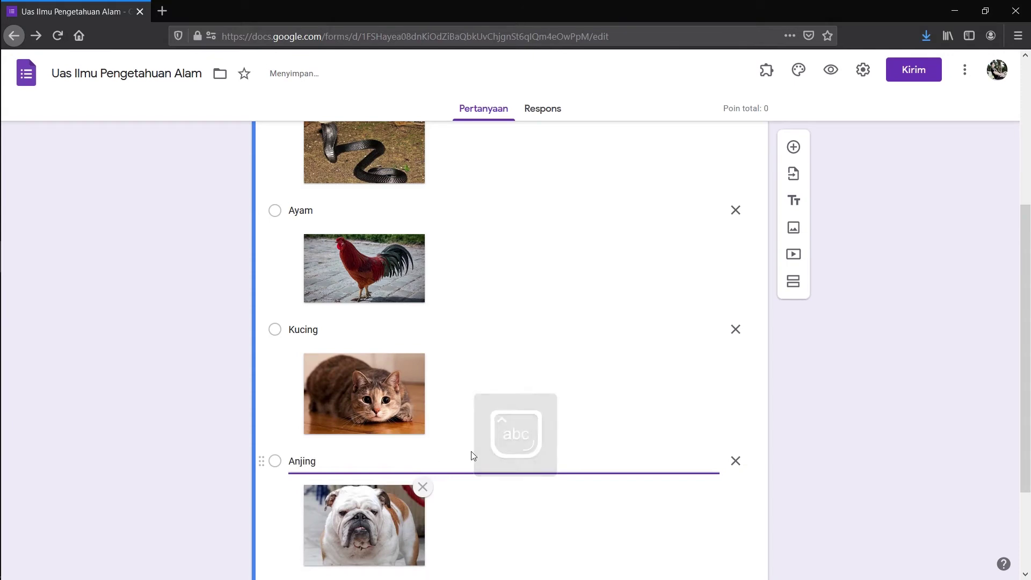
Step: Insert the platypus picture index.jpg below the first question as a separate image item titled "Gambar Ini Untuk Soal Nomor 2"
scroll(674, 419, up, 5)
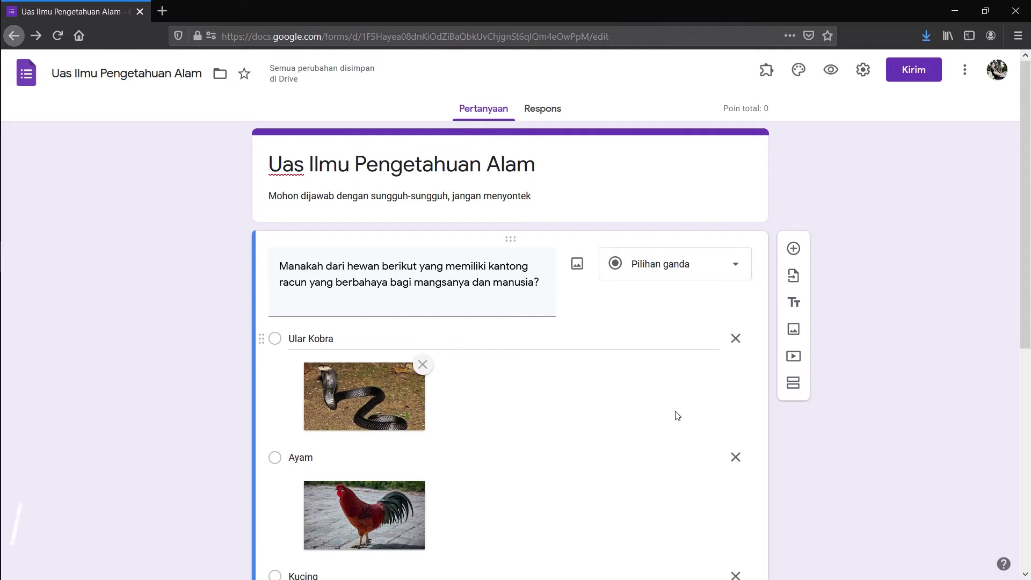
click(794, 329)
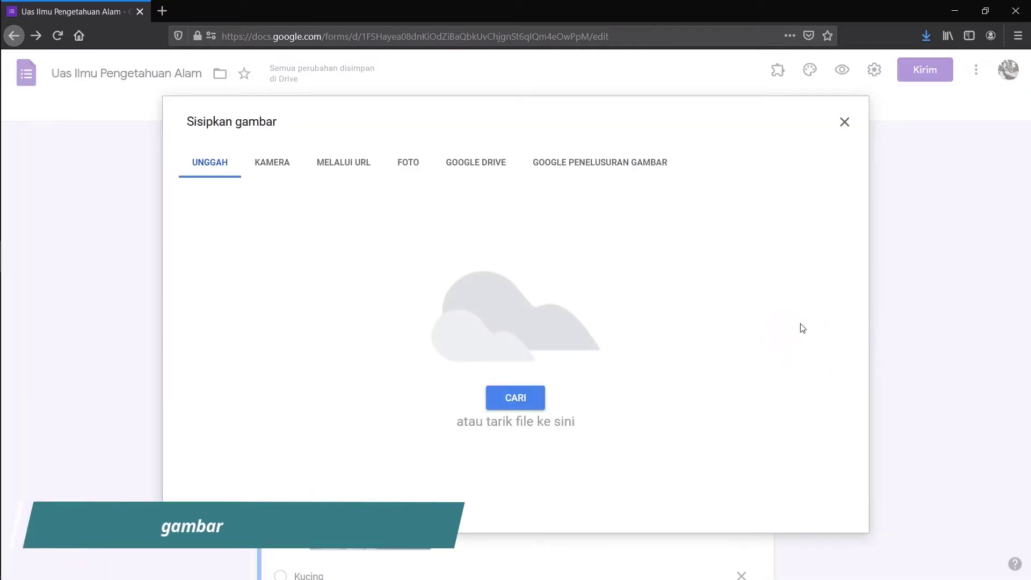
click(506, 397)
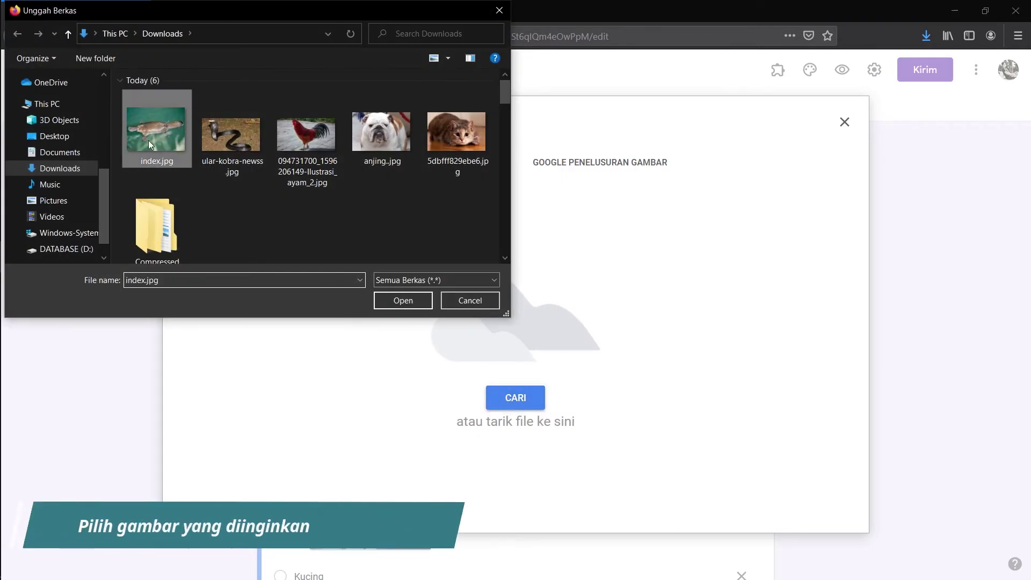
double_click(148, 140)
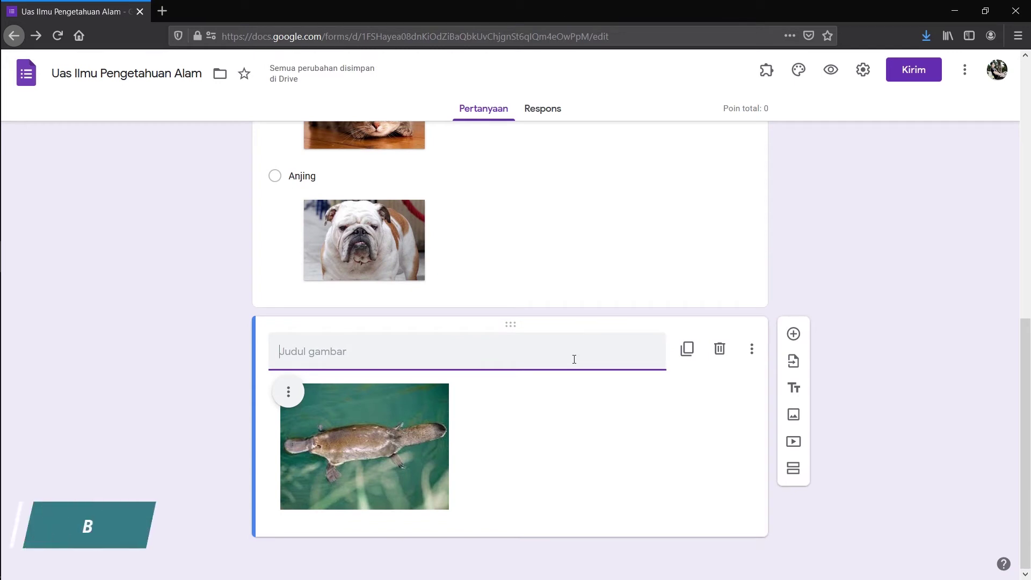
text(Gambar Ini U)
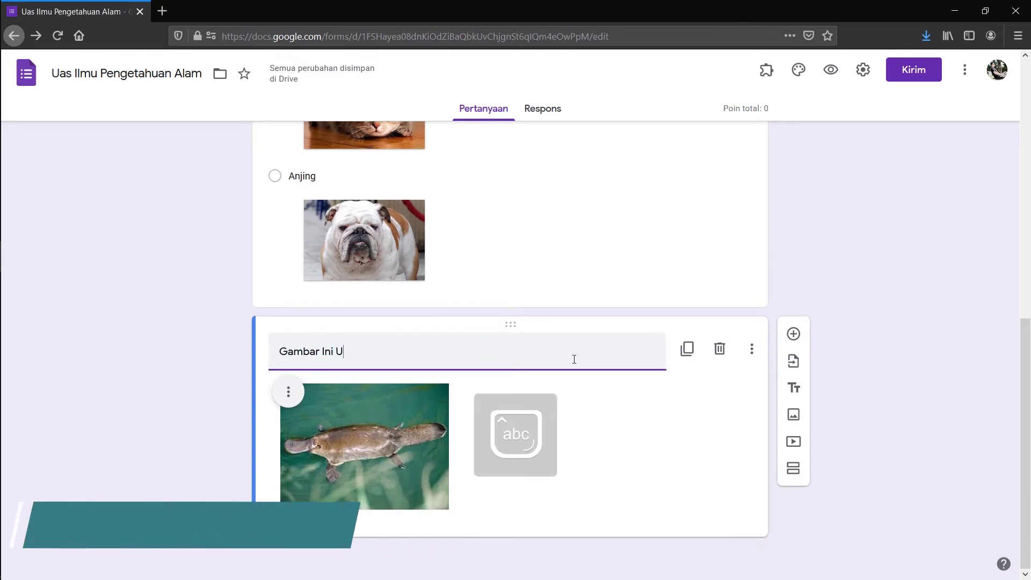
text(ntuk Soal Nomor 2)
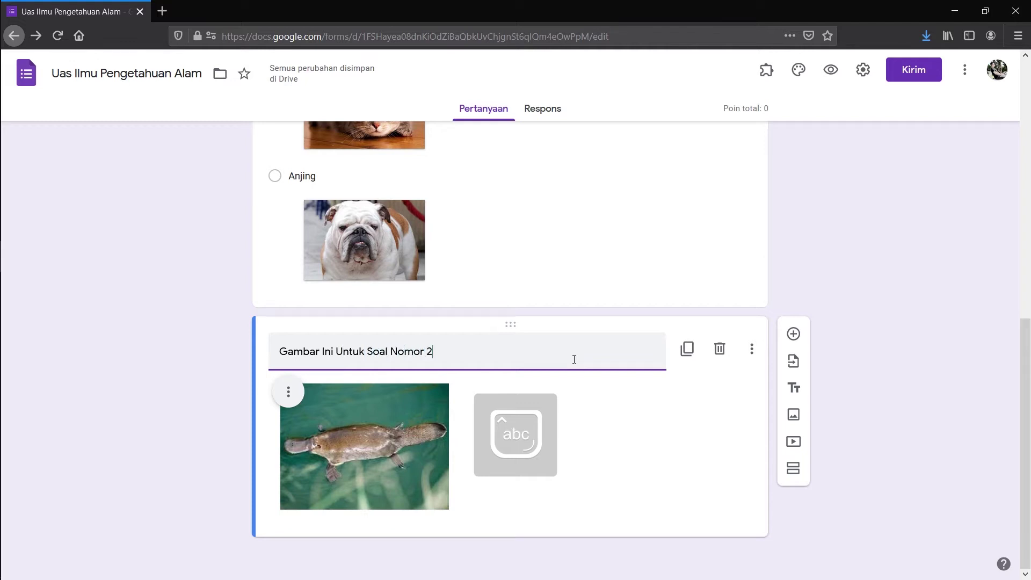
Step: Center-align the platypus picture within its image item
click(639, 416)
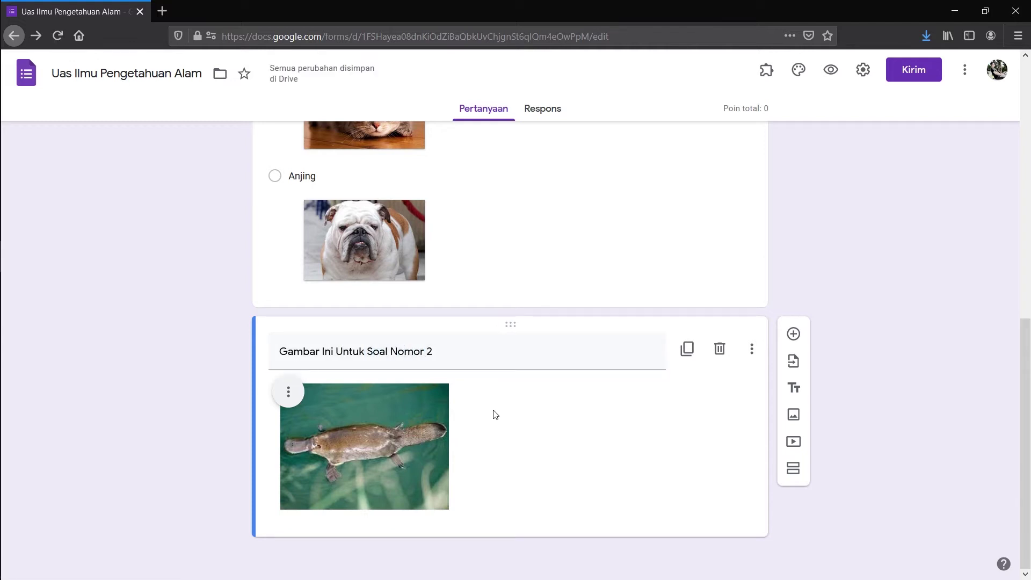
click(301, 396)
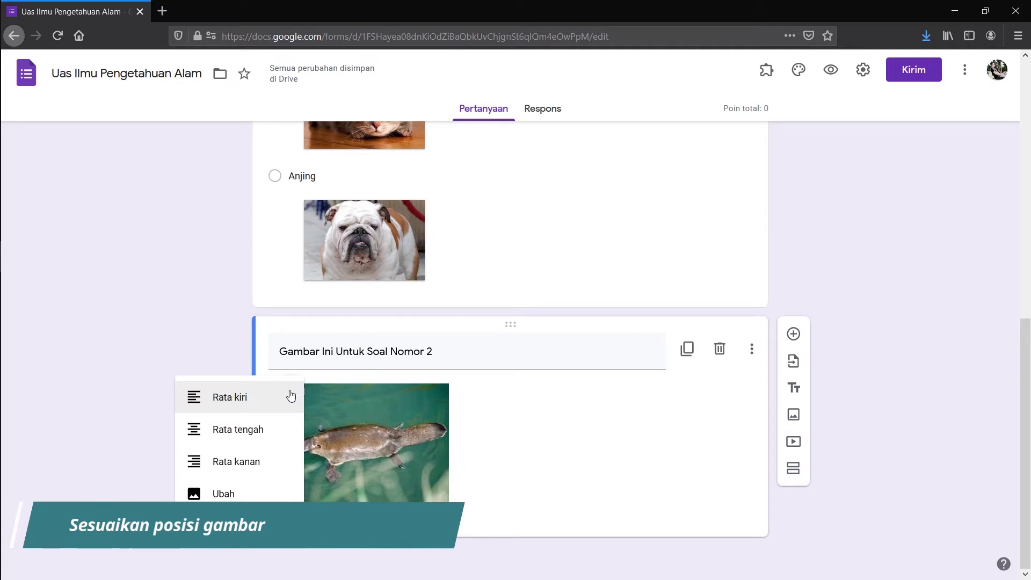
click(284, 433)
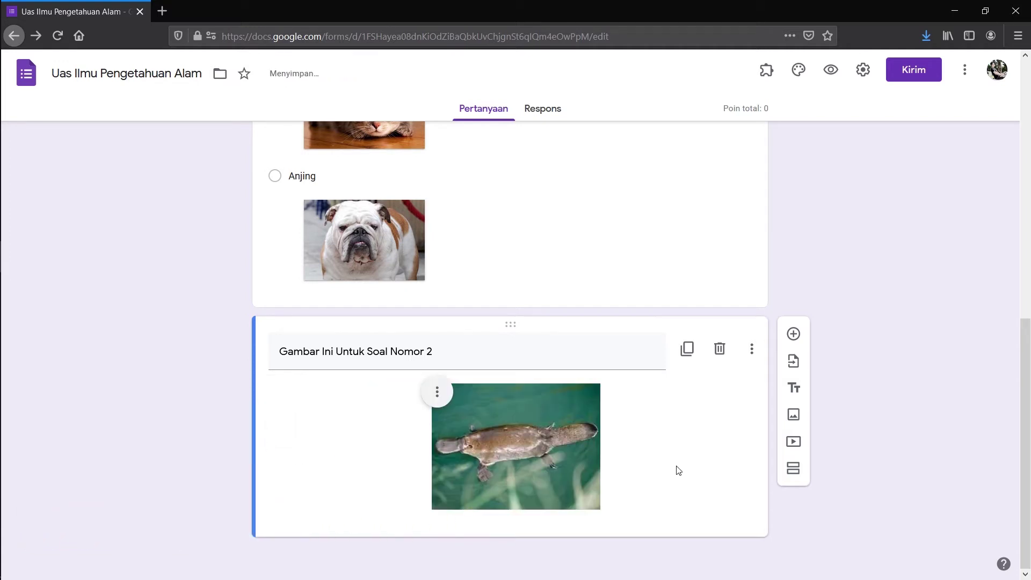
Step: Add a short-answer (Jawaban singkat) question below the platypus picture reading "Apakah Nama Hewan Diatas?"
click(793, 334)
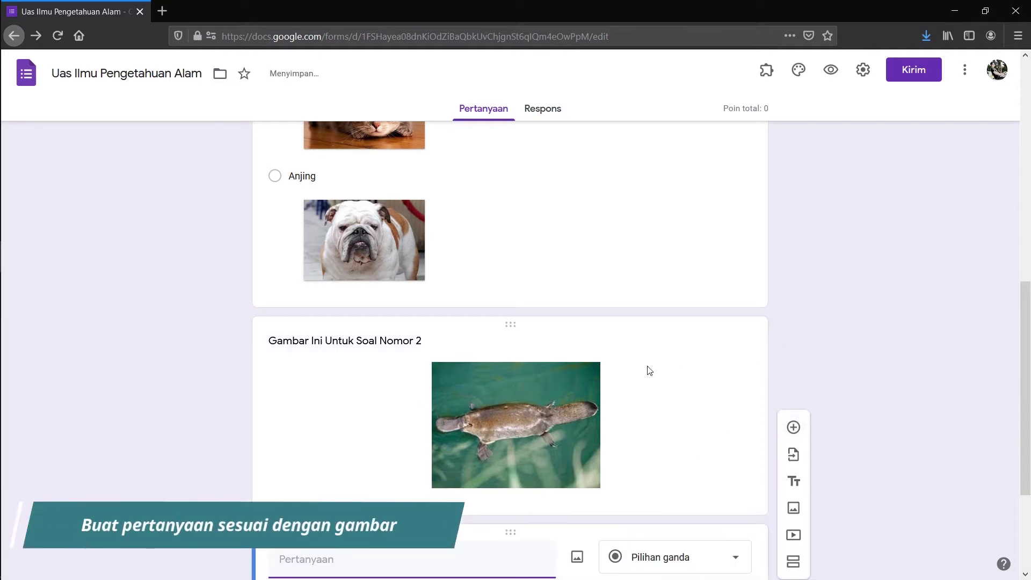
text(A)
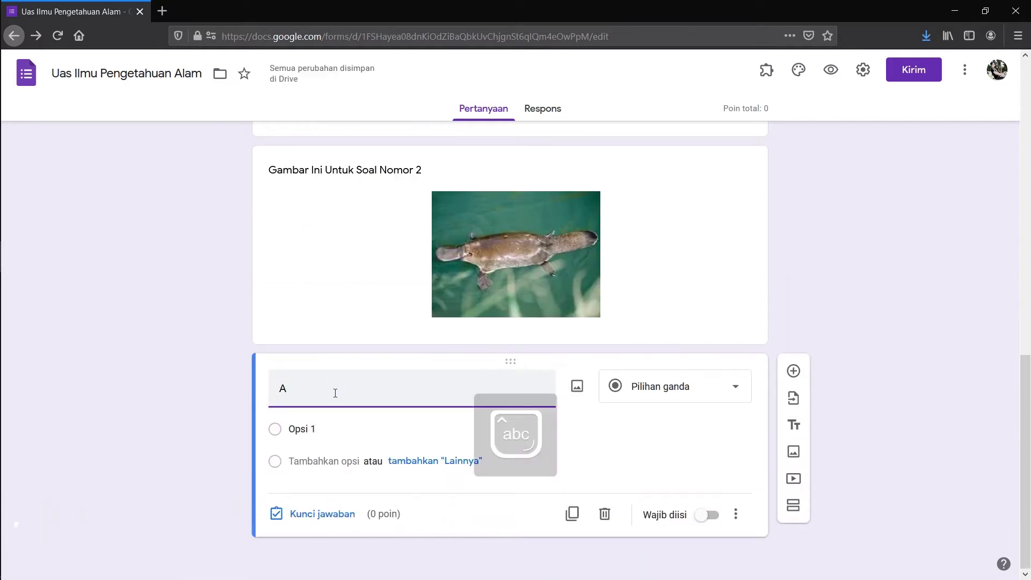
text(pakah Nama Hewan Diatas?)
click(665, 398)
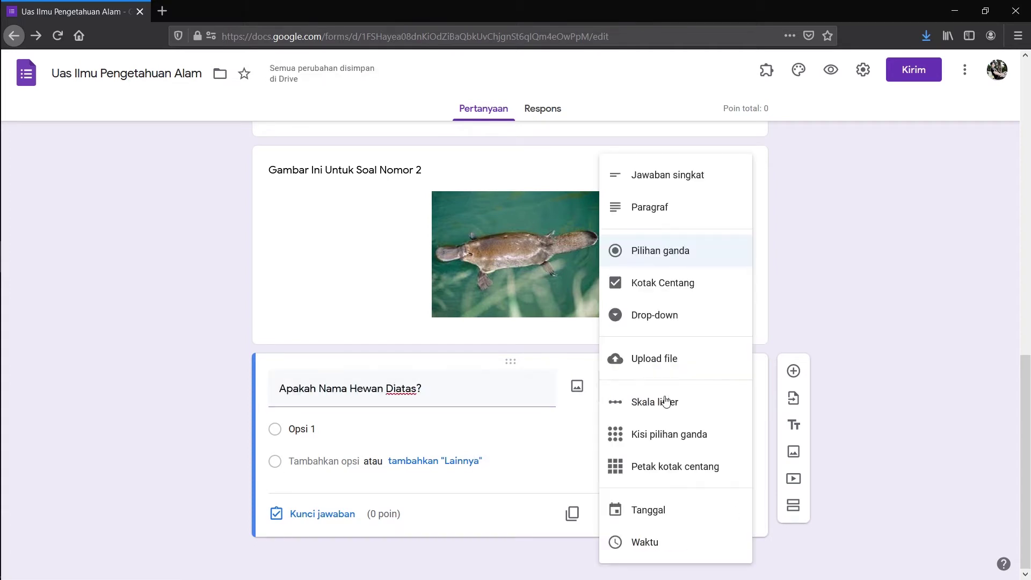
click(666, 184)
Step: Open the YouTube video search for adding a video item after the short-answer question
scroll(666, 185, up, 15)
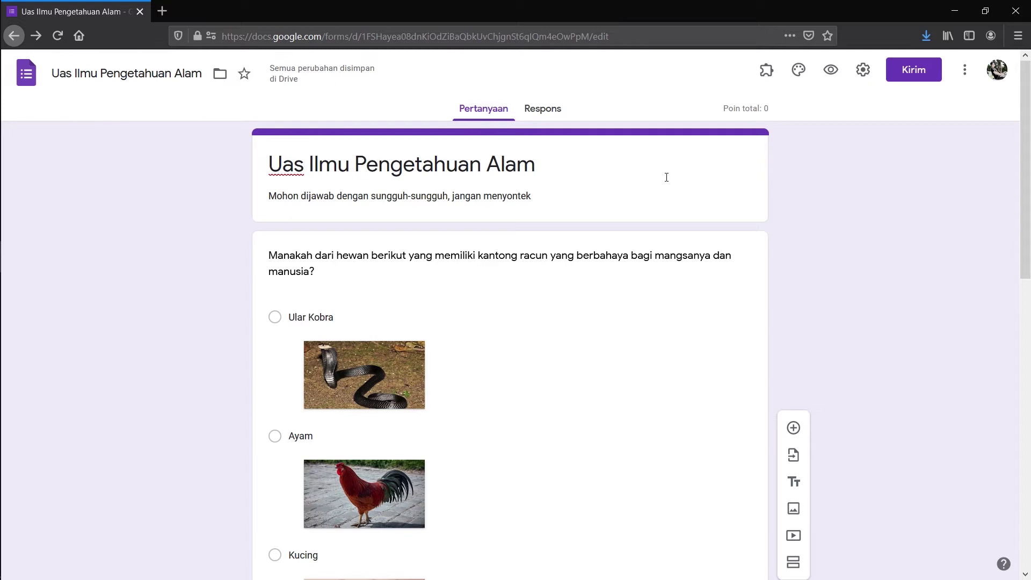
scroll(666, 177, down, 8)
scroll(666, 177, down, 4)
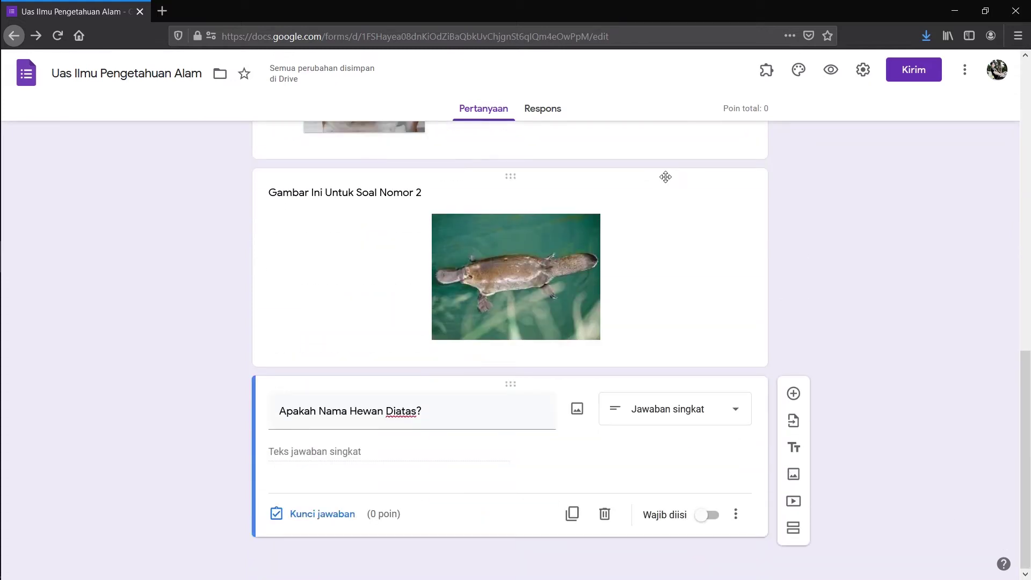
click(791, 499)
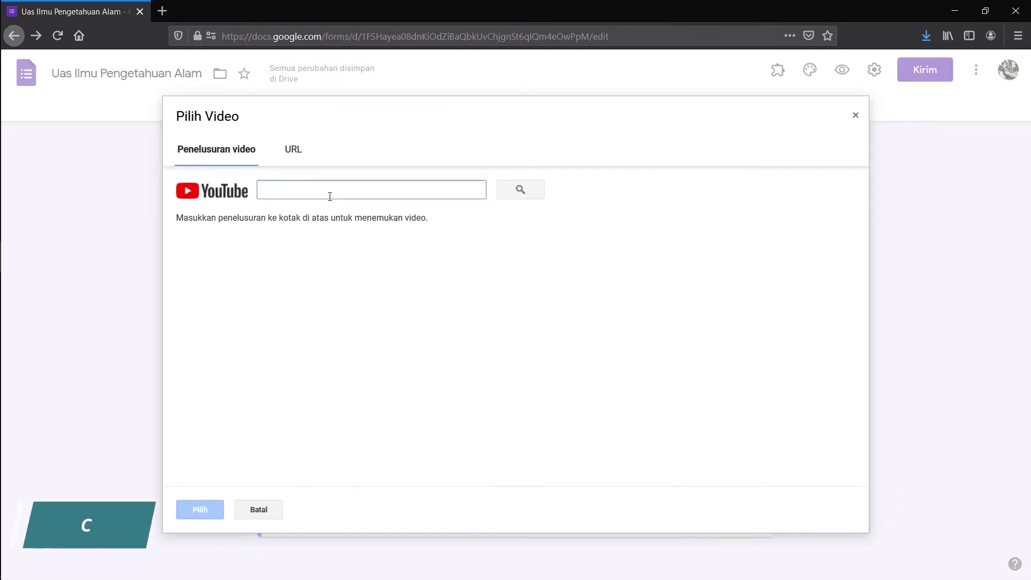
text(din)
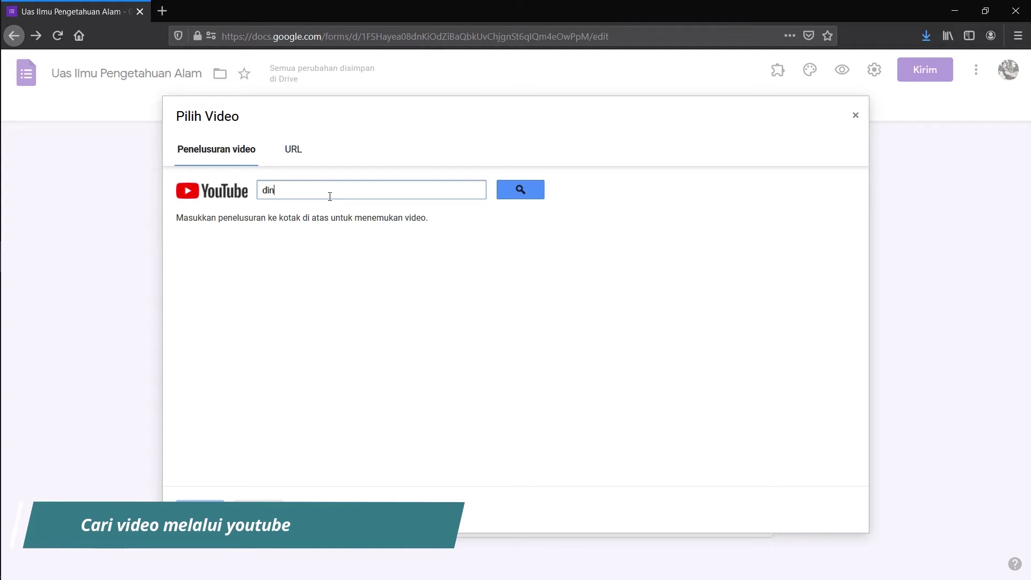
text(a)
key(BackSpace)
key(BackSpace)
key(BackSpace)
key(BackSpace)
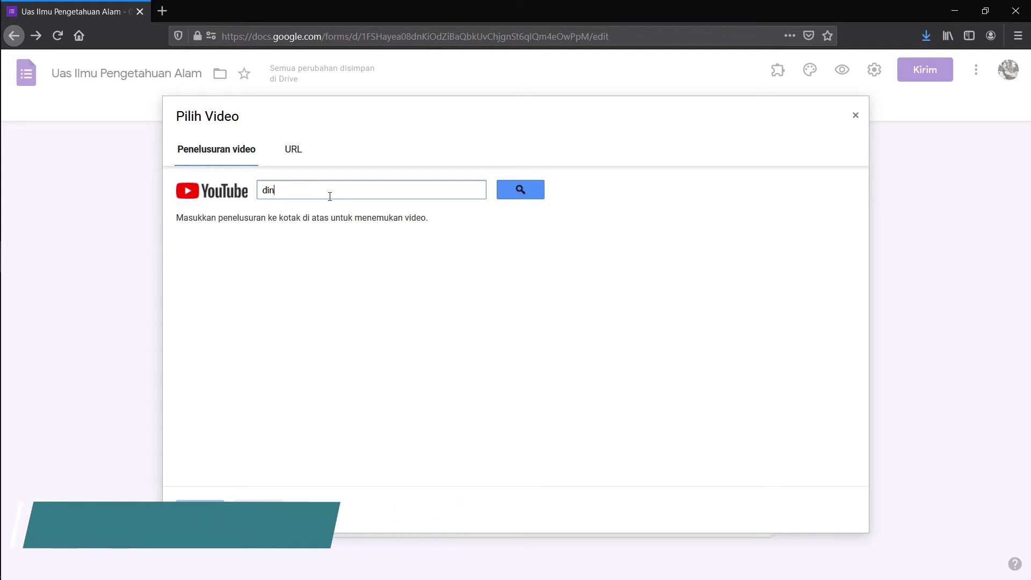
Step: Search YouTube for "paus" and insert the video "Bagaimana Jika Tidak Ada Paus Di Dunia" into the form
text(paus)
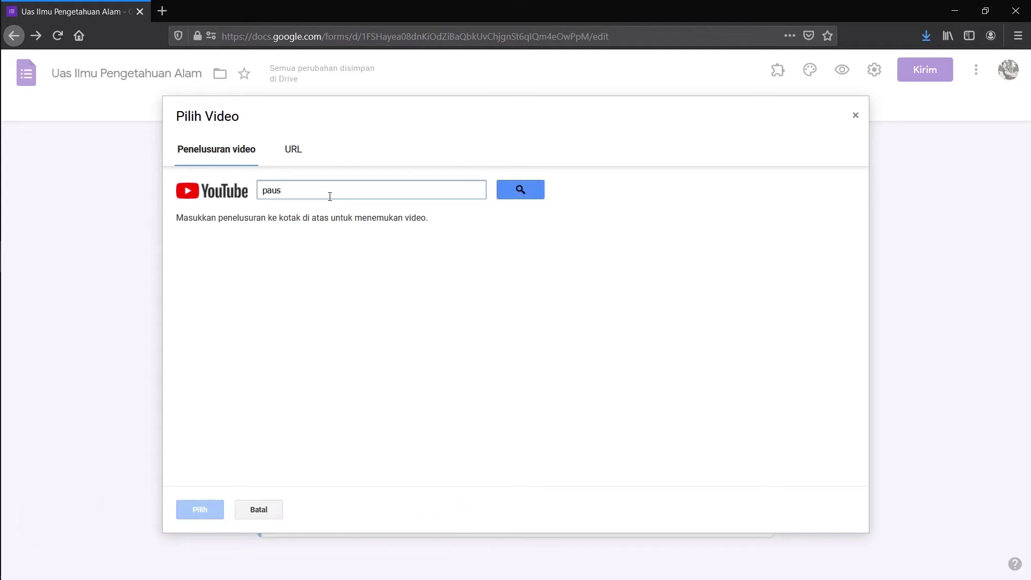
key(Return)
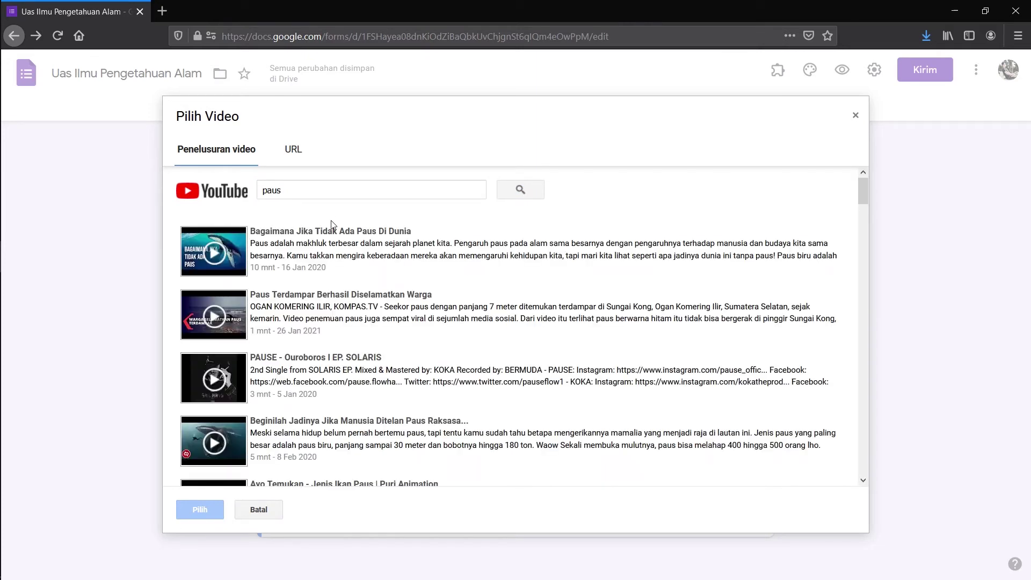
click(333, 231)
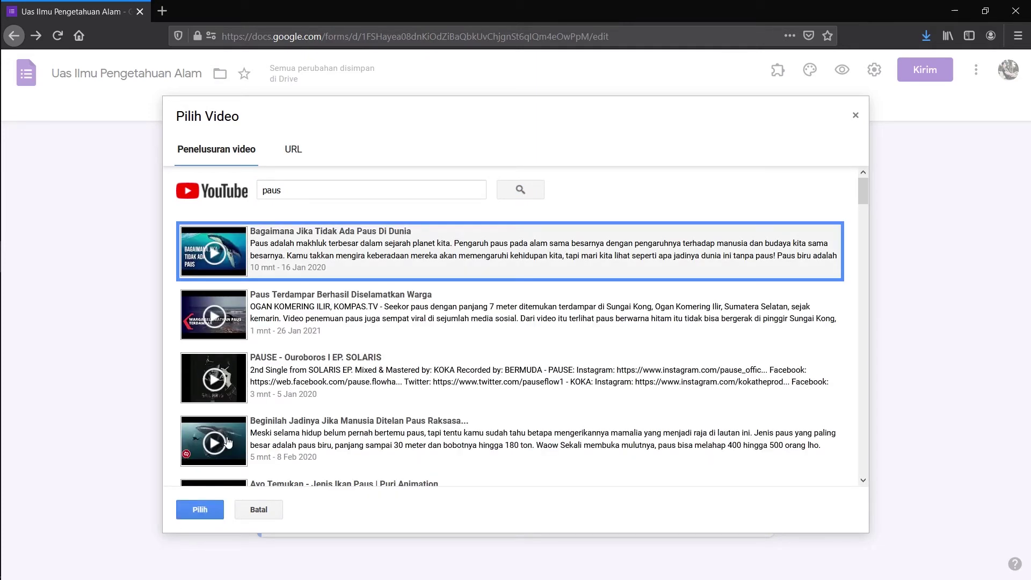
click(189, 514)
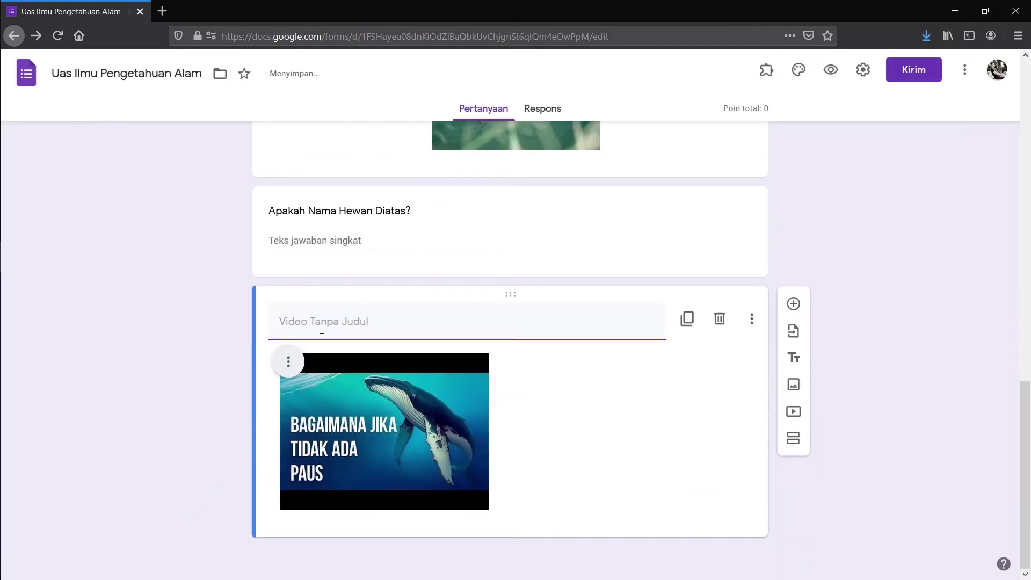
Step: Title the whale video item "Tontonlah video ini, kemudian sampaikan hasil kesimpulannya pada bagian jawaban dibawah"
text(T)
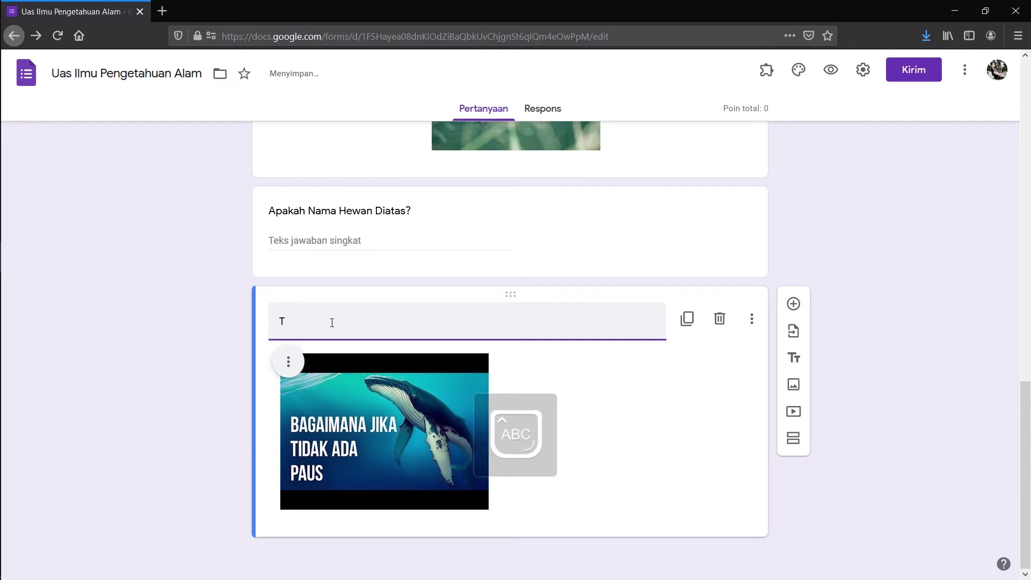
key(Caps_Lock)
text(ontonla)
key(BackSpace)
text(lah vi)
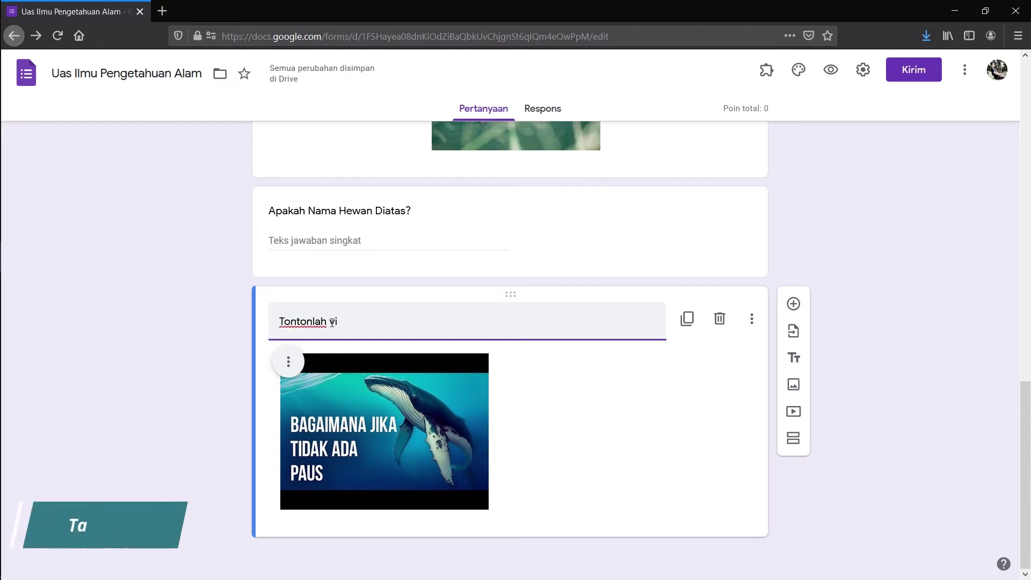
text(deo ini)
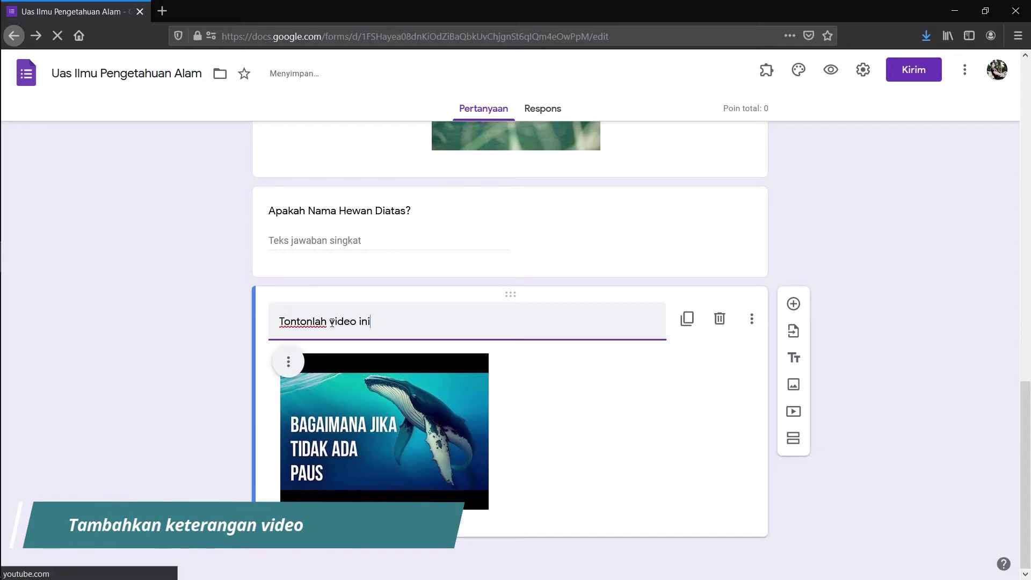
text(, kemudian samp)
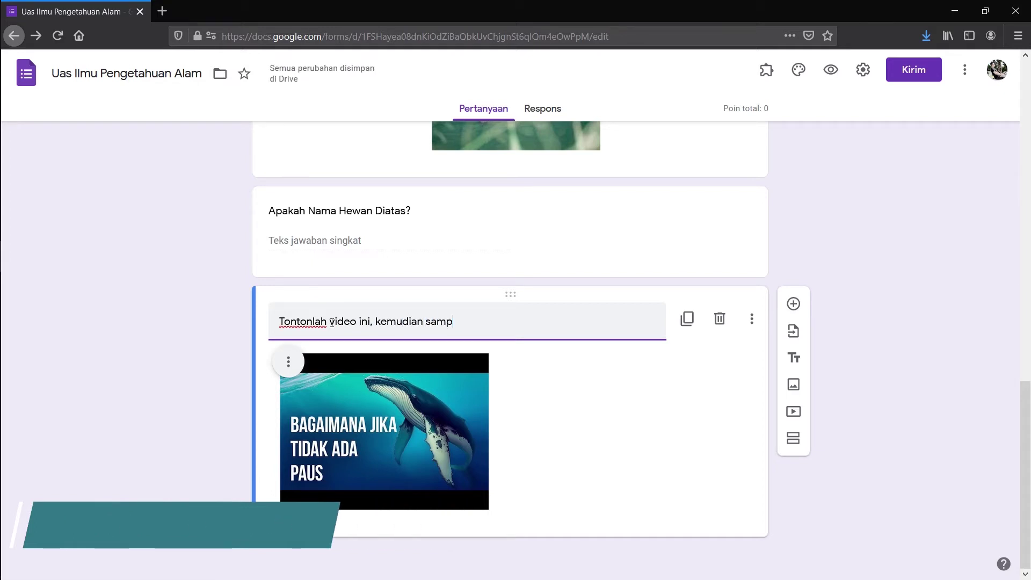
text(aikan hasil kesimpulannya pada )
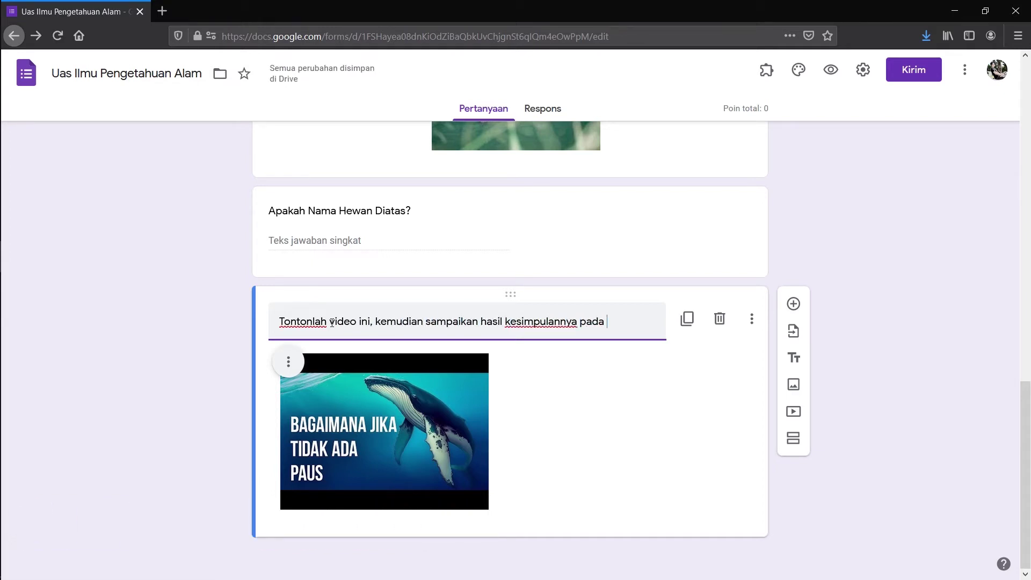
text(bagian jawaban dibawah)
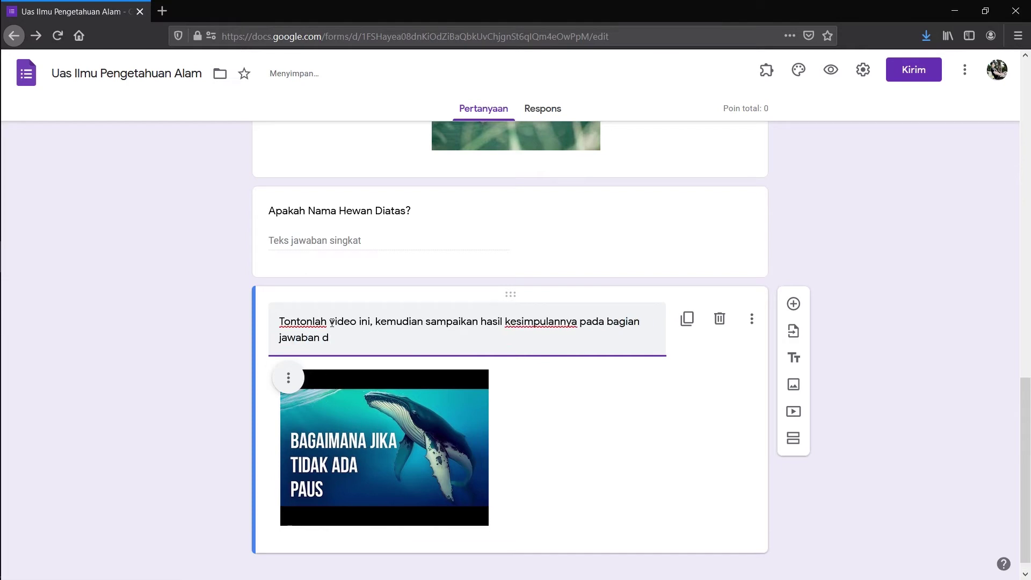
Step: Add a Paragraf question below the video reading "Bagaimanakah hasil literasi Anda dengan cara menonton video diatas? coba jelaskan apa yang anda temukan"
click(793, 303)
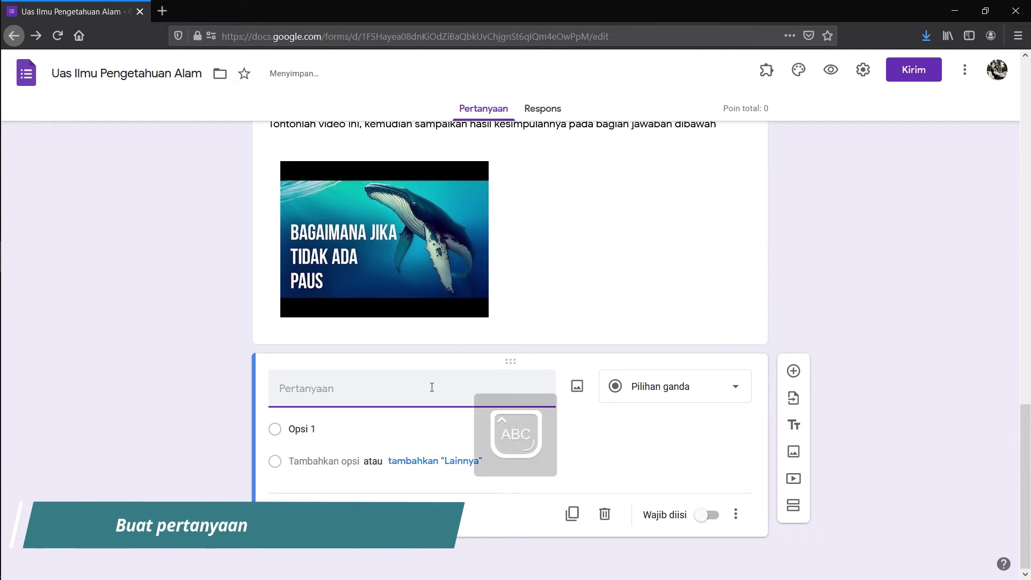
text(Bagaimanakah hasil literasi )
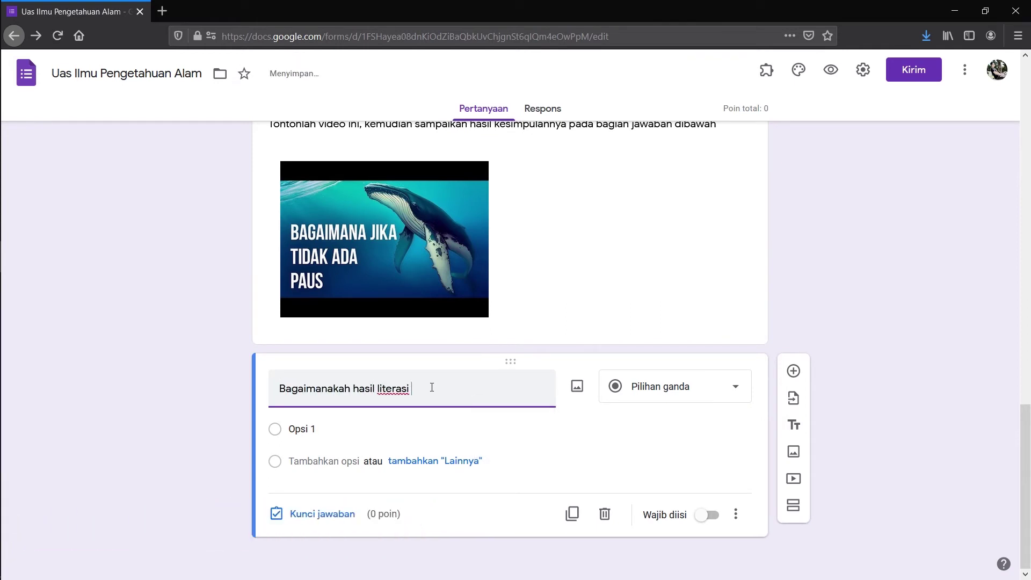
text(Anda dengan ca)
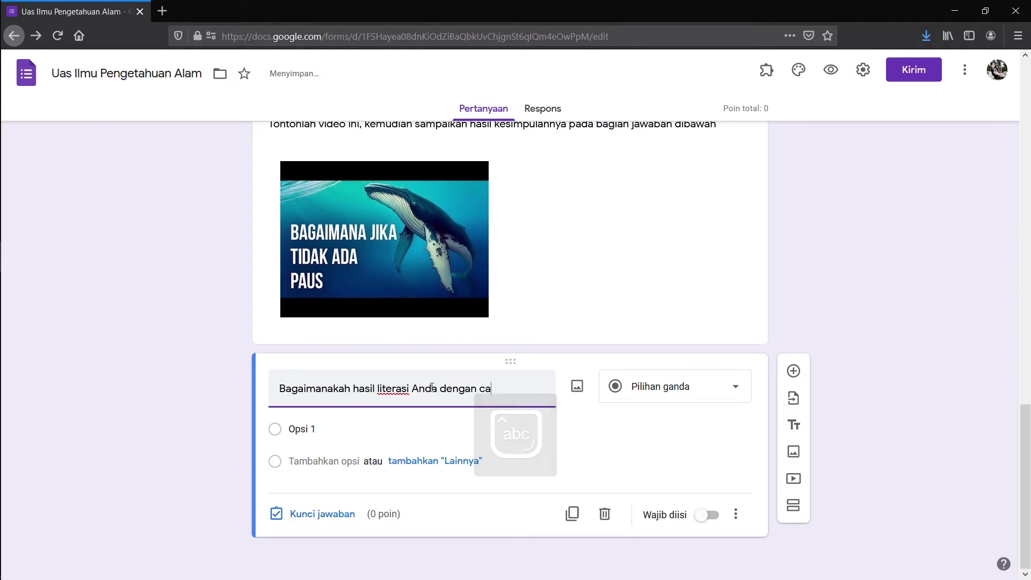
text(ra menonton video diatas? coba jelaskan apa yang anda temukan)
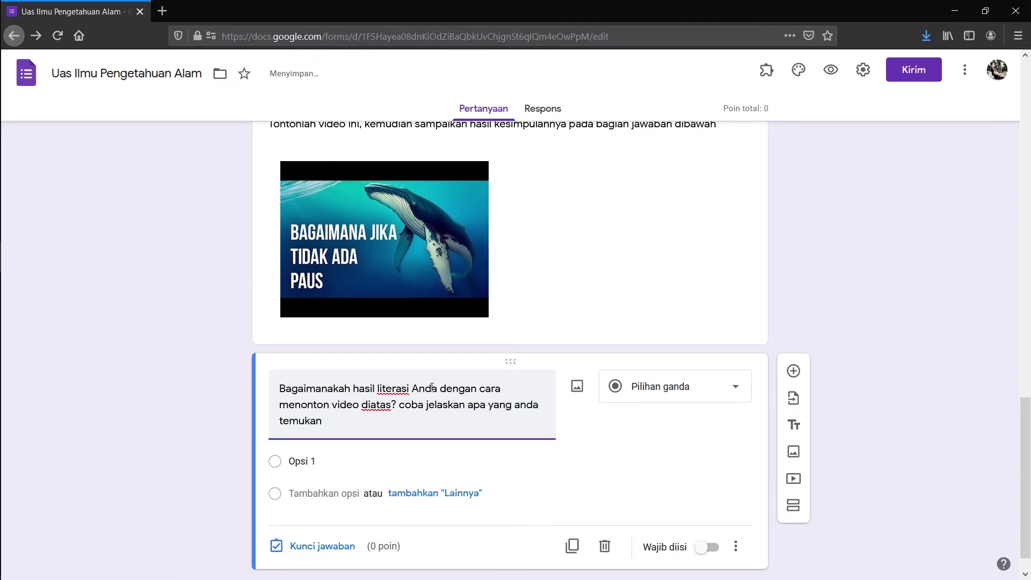
click(640, 395)
click(678, 220)
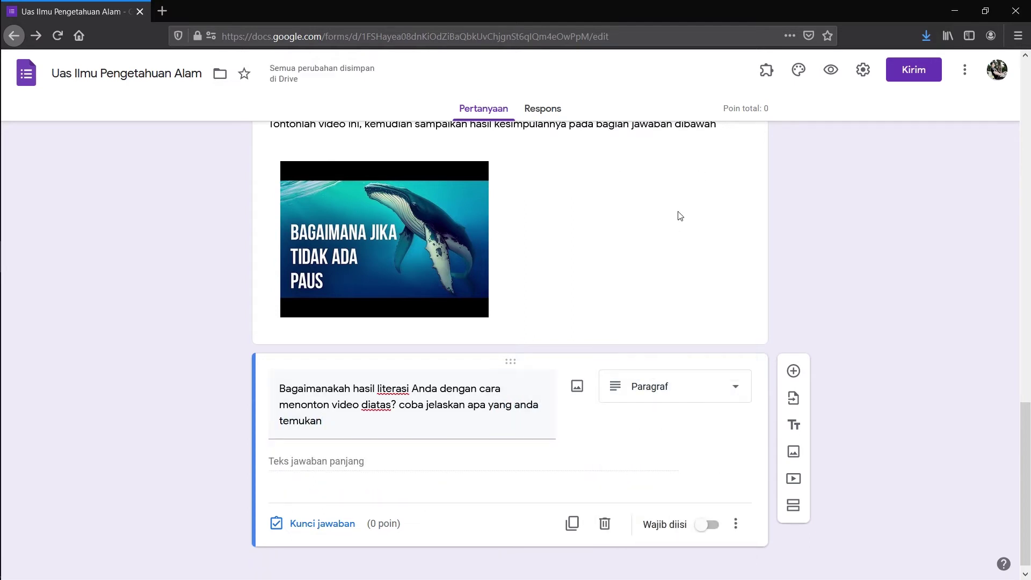
Step: Add a Kotak Centang question at the end of the form reading "Manakah Dari Makhluk Dibawah ini yang termasuk Mamalia?"
scroll(644, 215, up, 20)
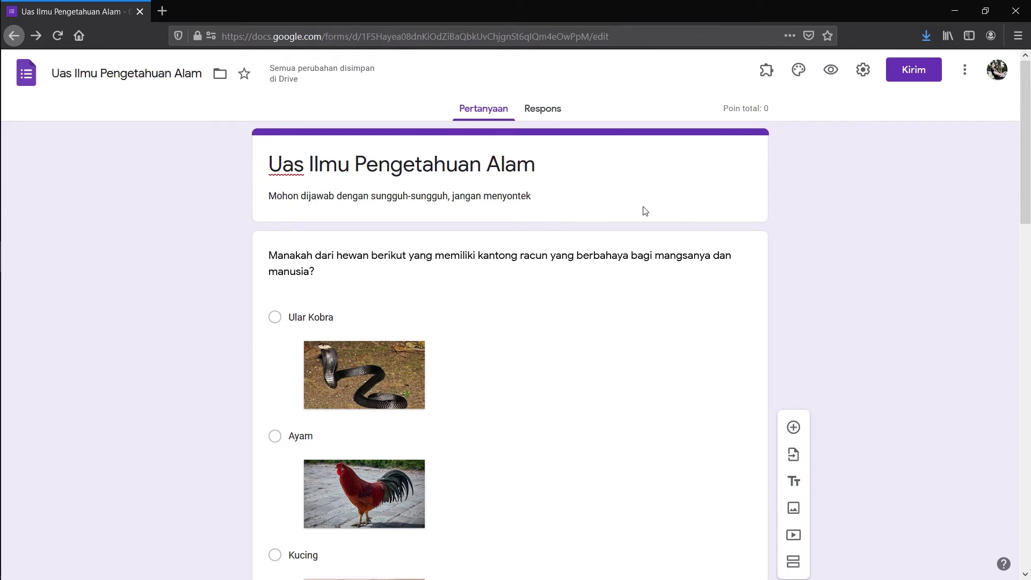
scroll(645, 211, down, 15)
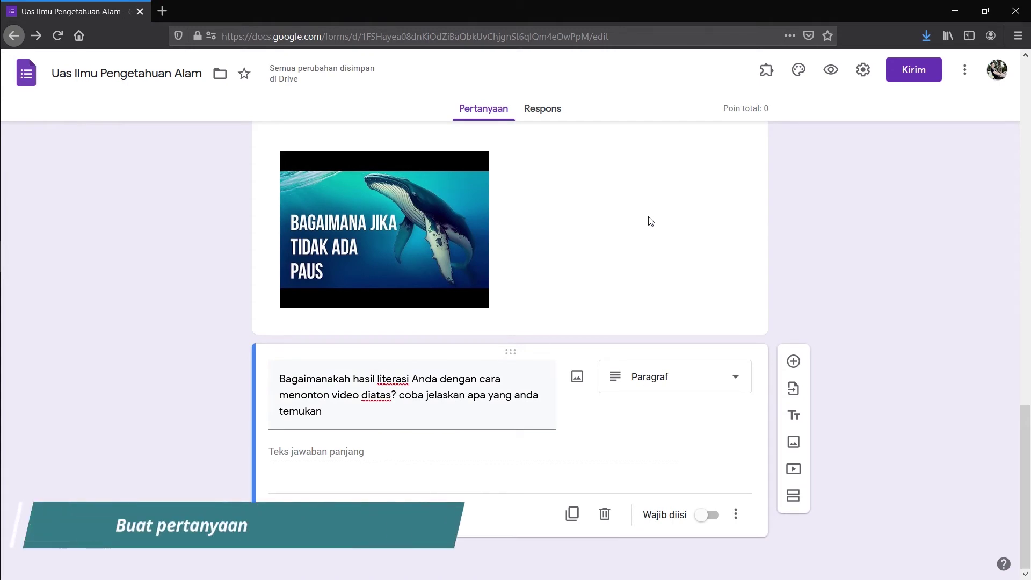
click(793, 360)
text(Ma)
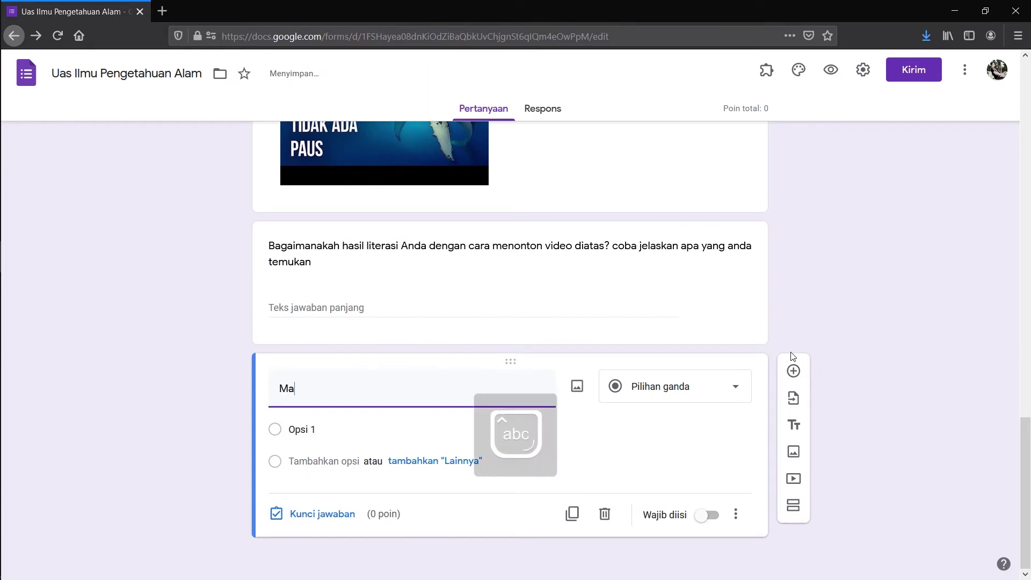
text(nakah Dari Makhluk Dibawah)
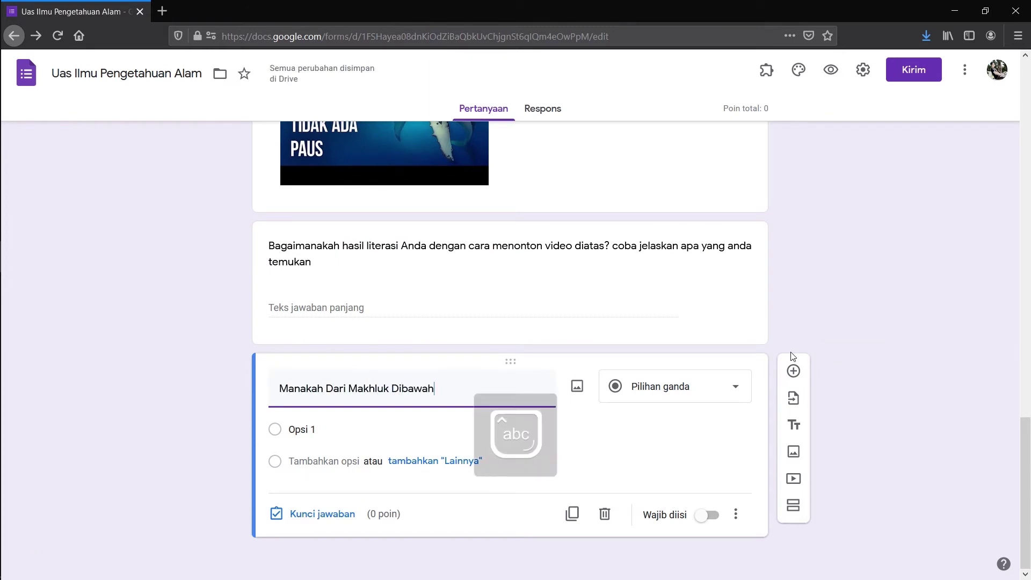
text( ini yang termasuk Mam)
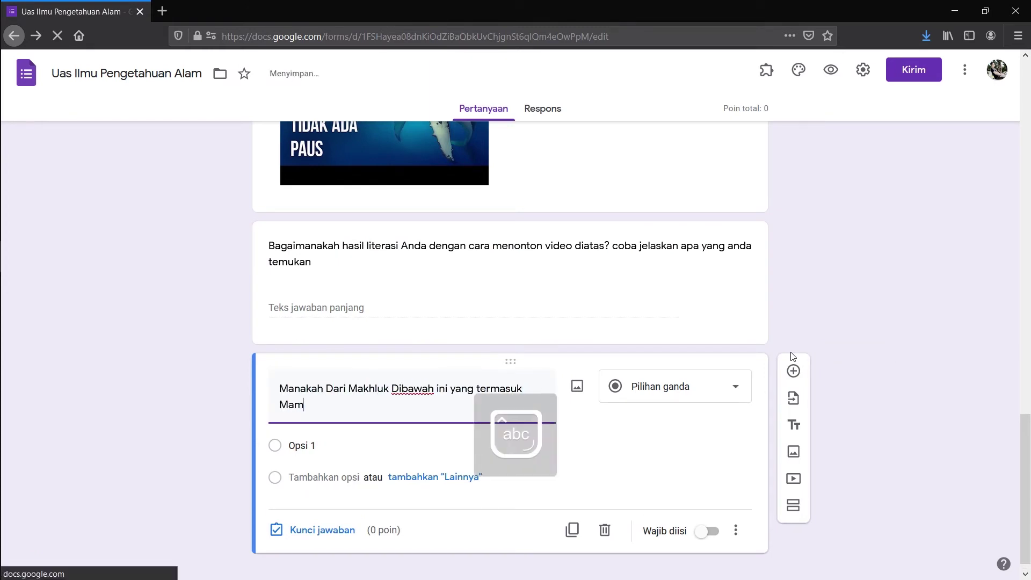
text(alia?)
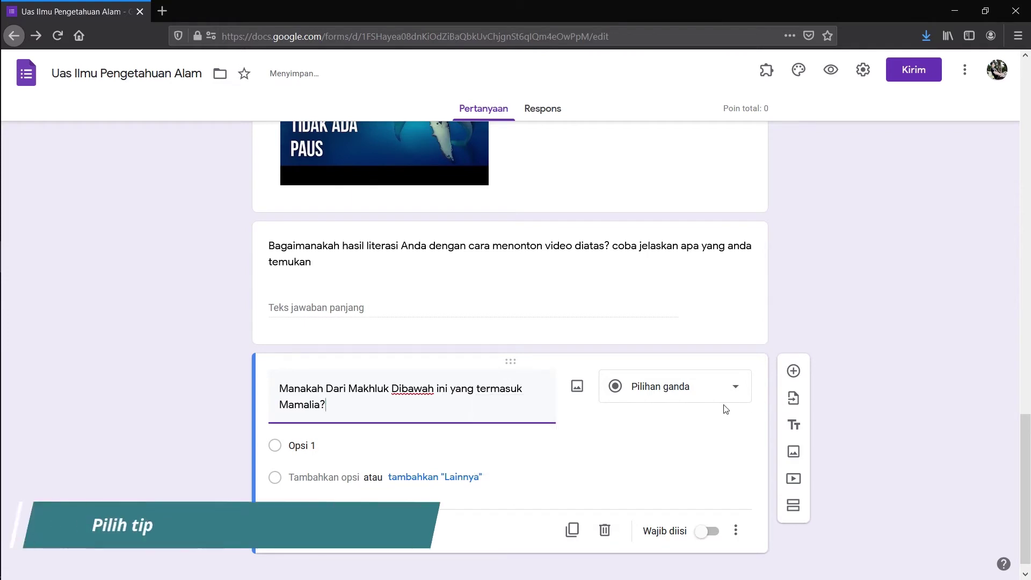
click(709, 399)
click(726, 287)
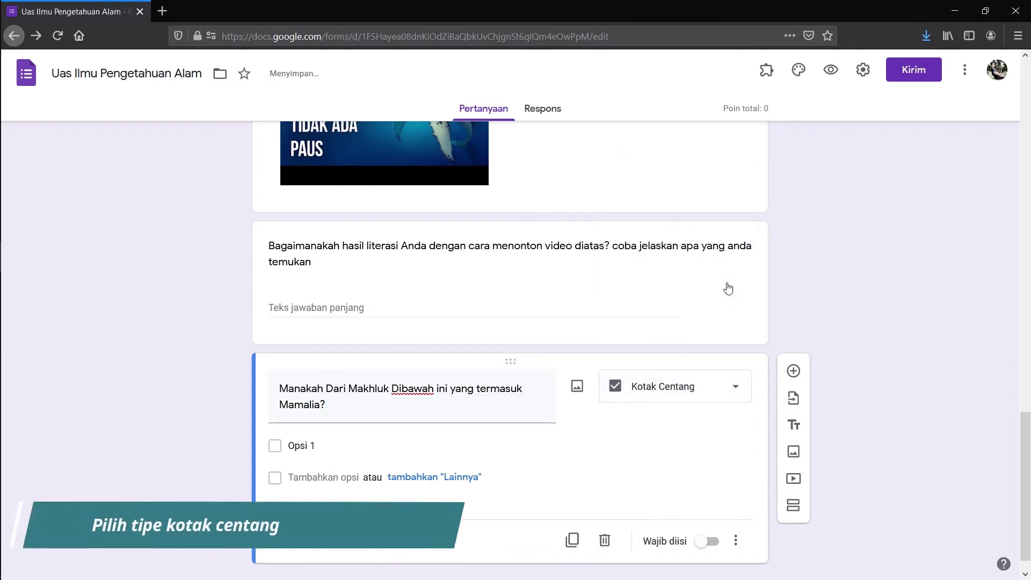
Step: Fill in the mammal question's answer options as "Manusia", "Paus" and "Burung Camar"
click(344, 441)
text(Manusia)
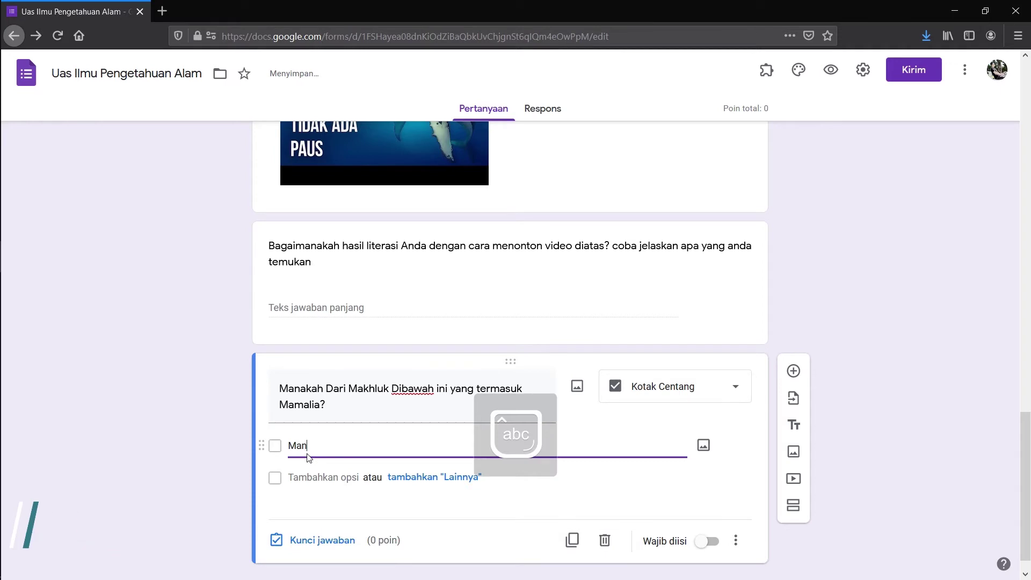
click(325, 481)
text(Paus)
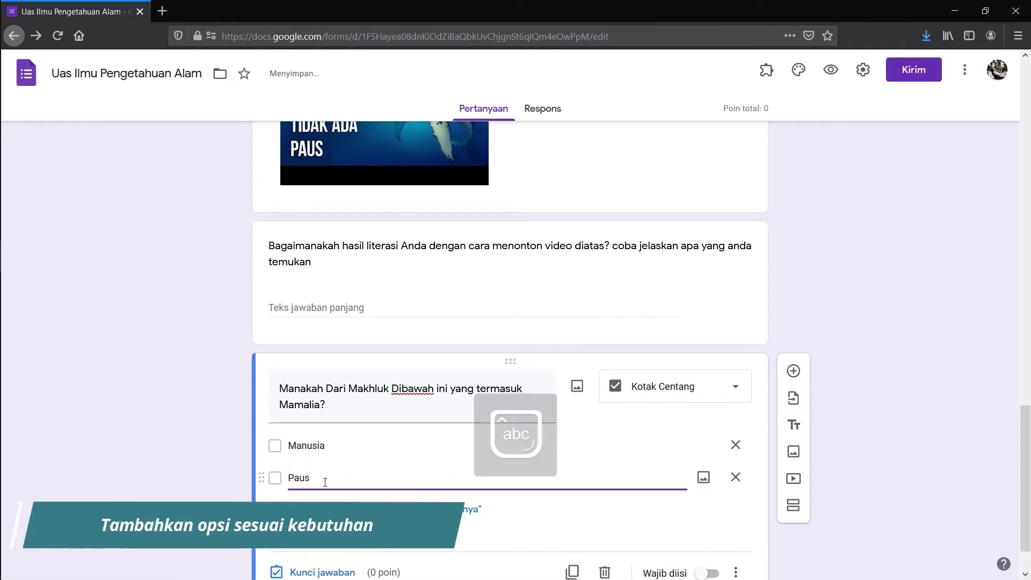
key(Return)
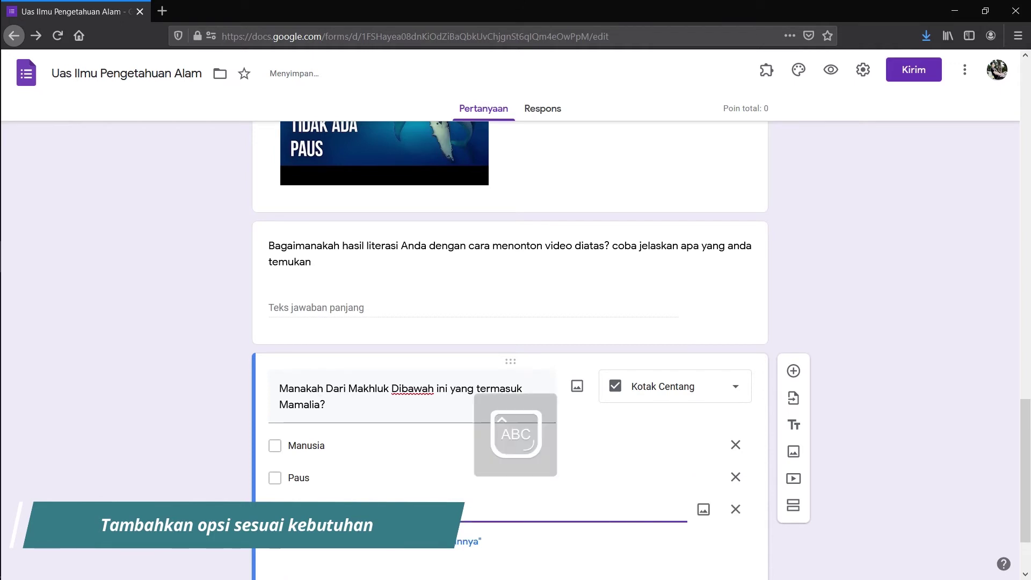
text(Burung)
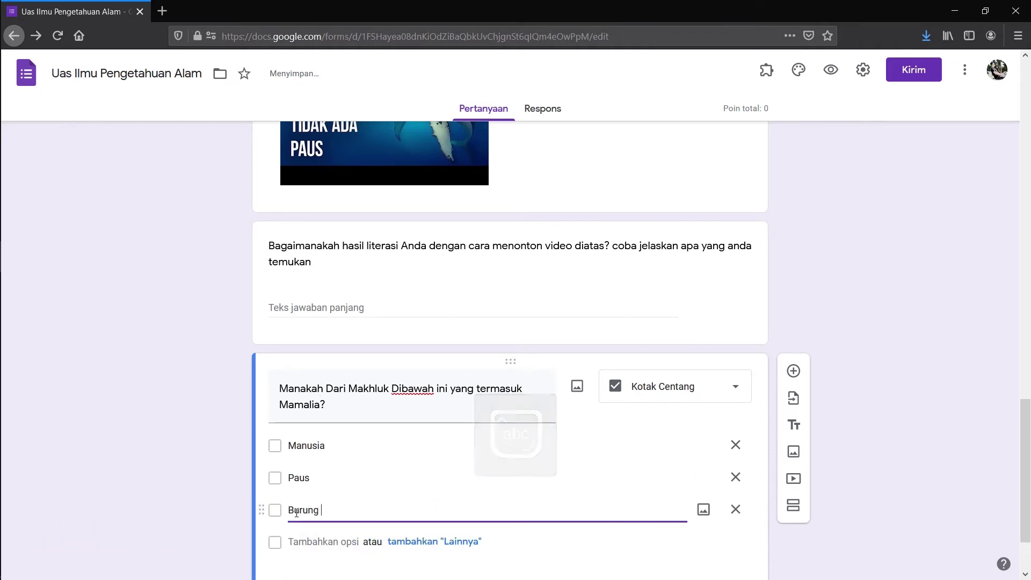
key(Caps_Lock)
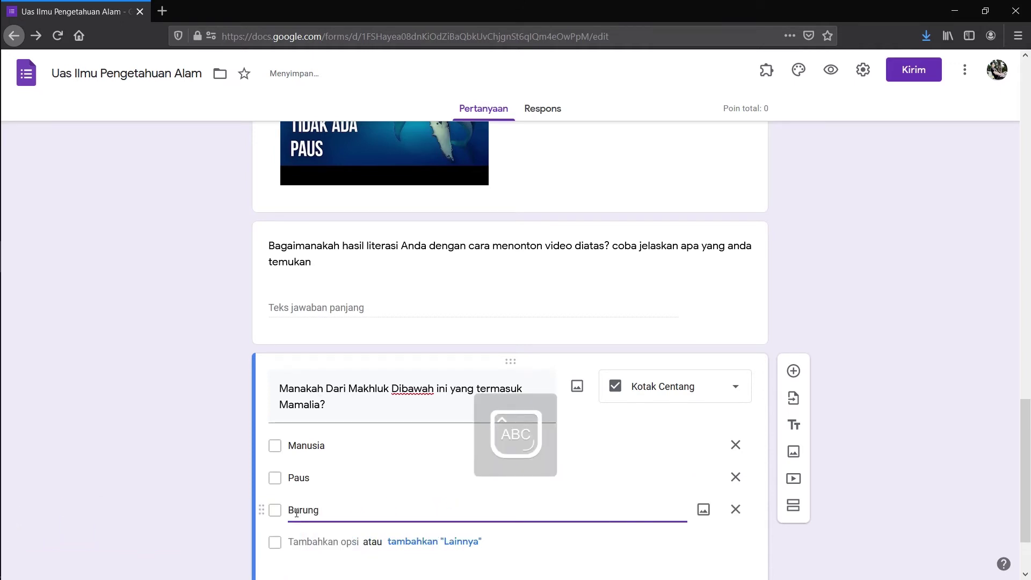
key(Caps_Lock)
text(c)
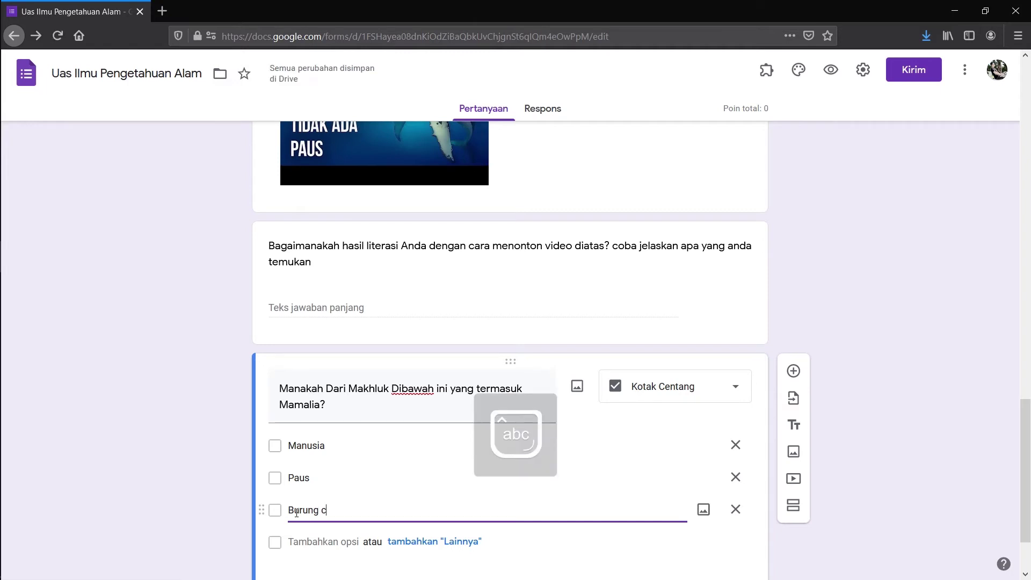
key(Caps_Lock)
key(BackSpace)
text(C)
key(Caps_Lock)
text(amar)
Step: Add a Drop-down question after the mammal question reading ".... adalah hewan yang dapat hidup didarat dan di air"
scroll(298, 513, down, 3)
scroll(300, 516, up, 8)
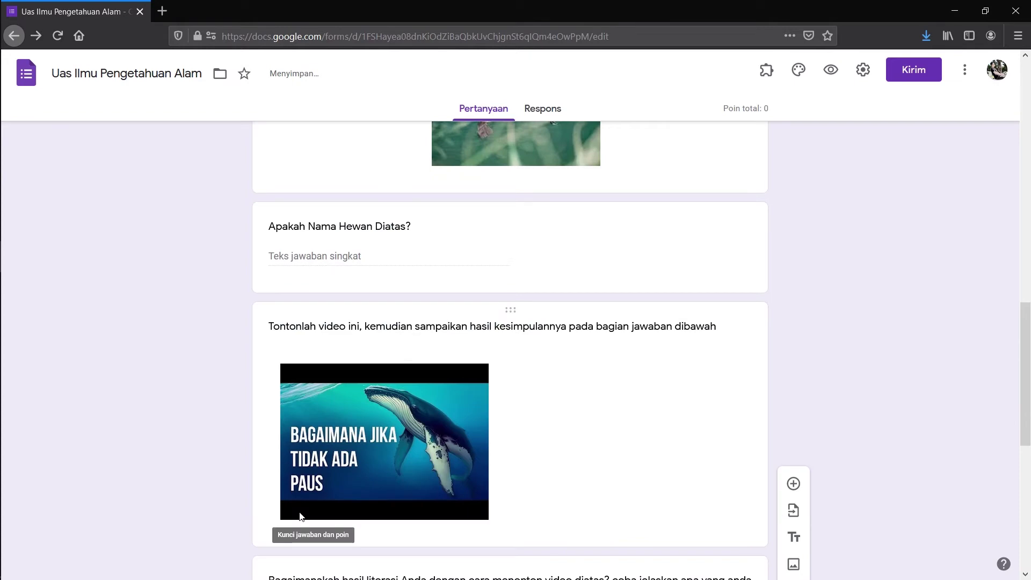
scroll(300, 516, up, 10)
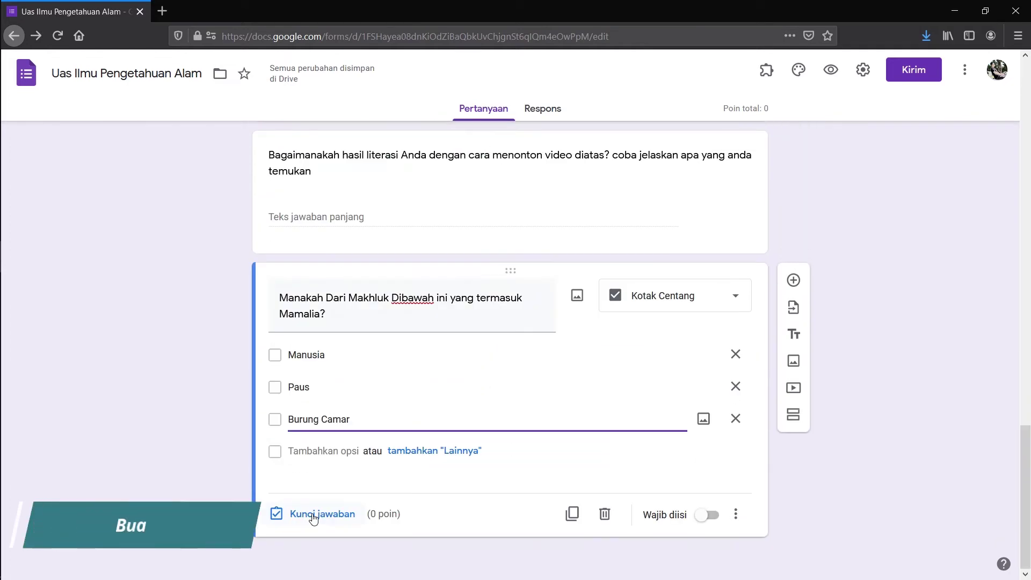
click(794, 280)
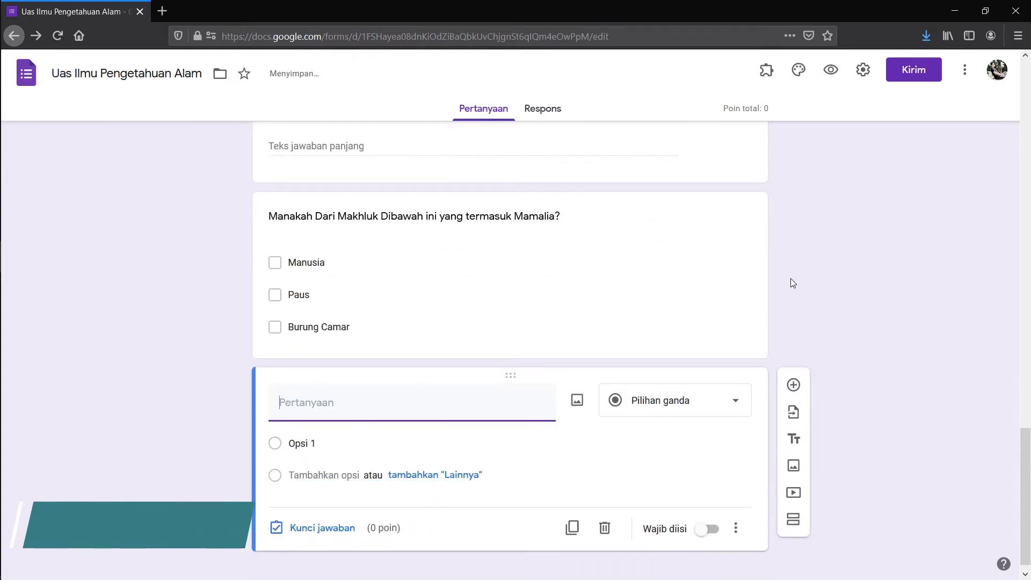
text(.... adalah hewa)
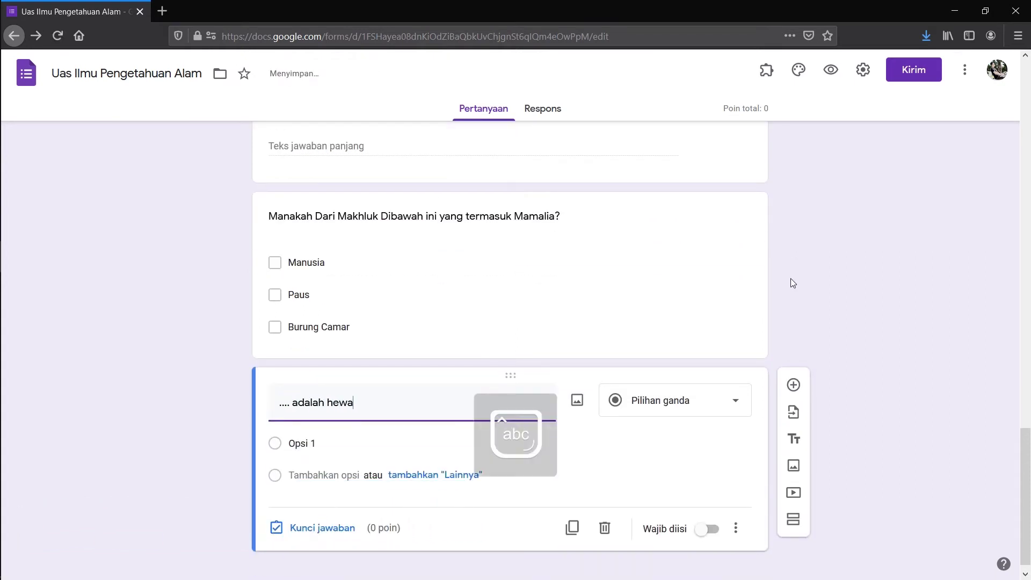
text(n yang dapat hidup did)
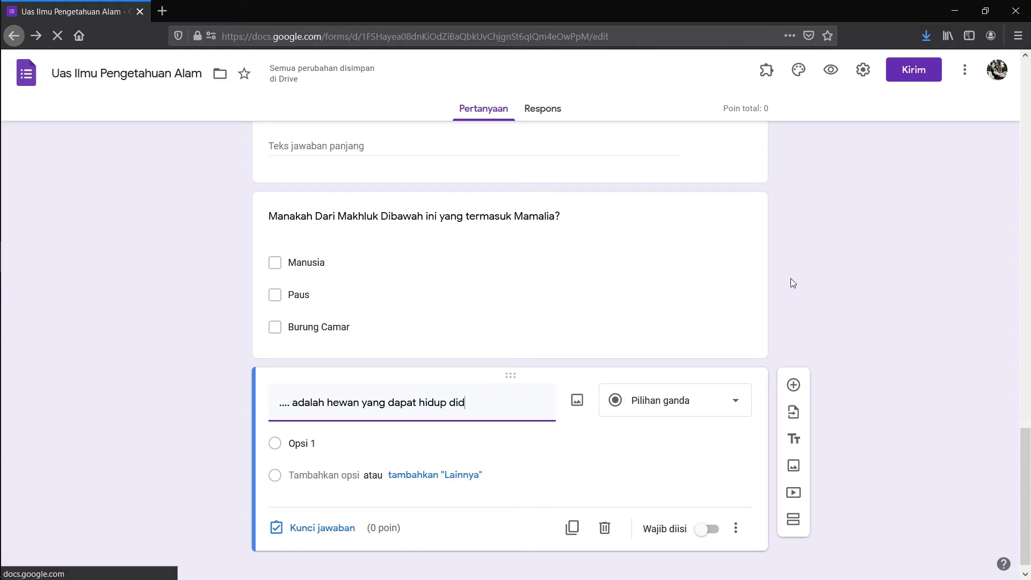
text(arat dan di air)
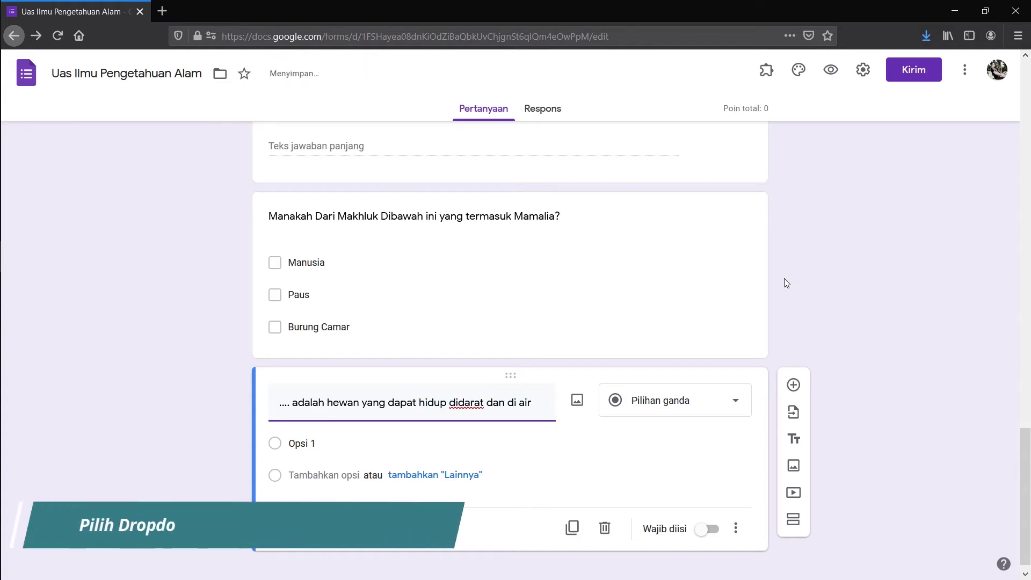
click(687, 403)
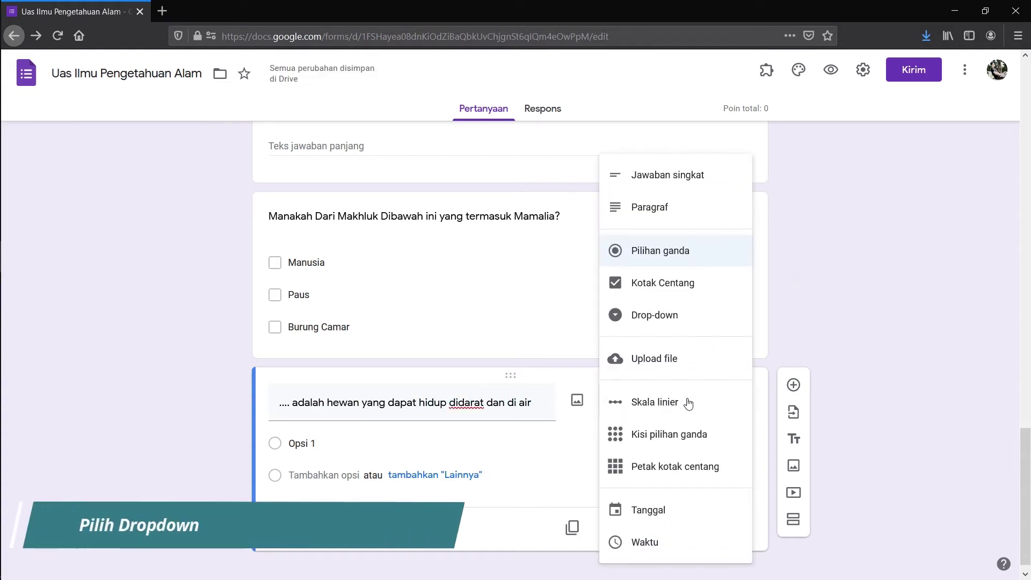
click(710, 325)
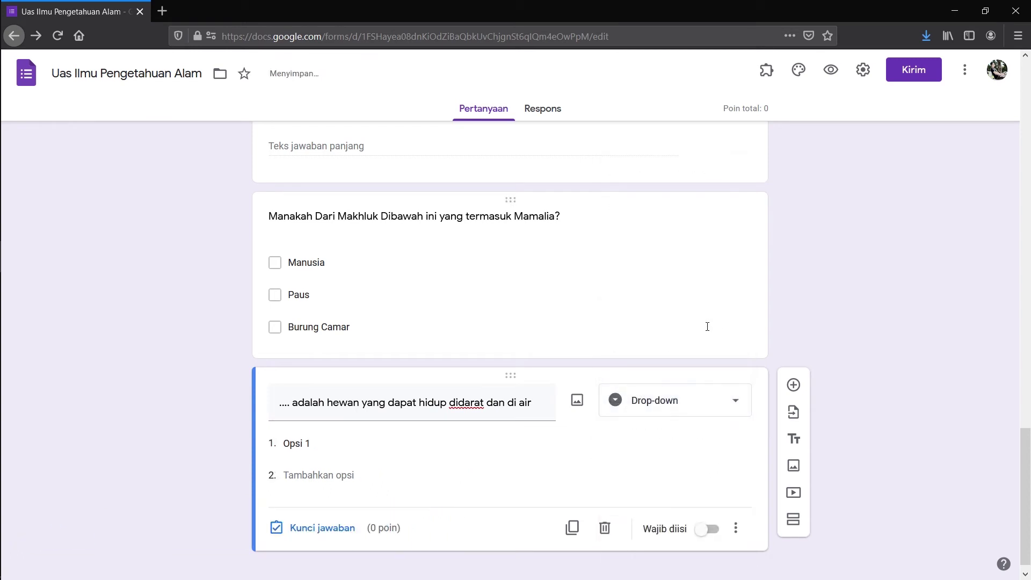
Step: Fill in the drop-down question's answer options as "Buaya", "Burung Gereja" and "Singa"
click(361, 444)
text(Buaya)
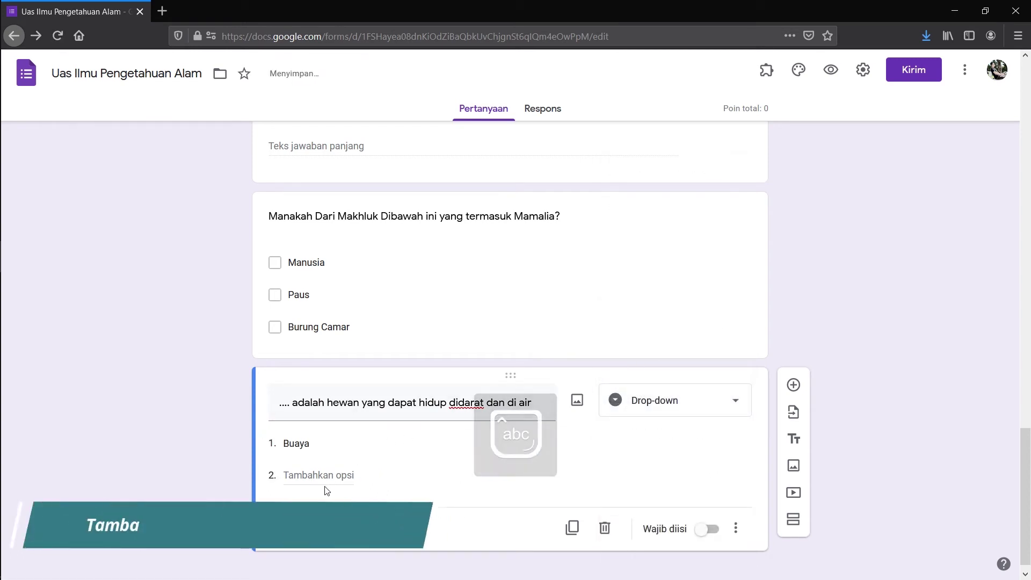
click(325, 488)
text(Burung Gereja)
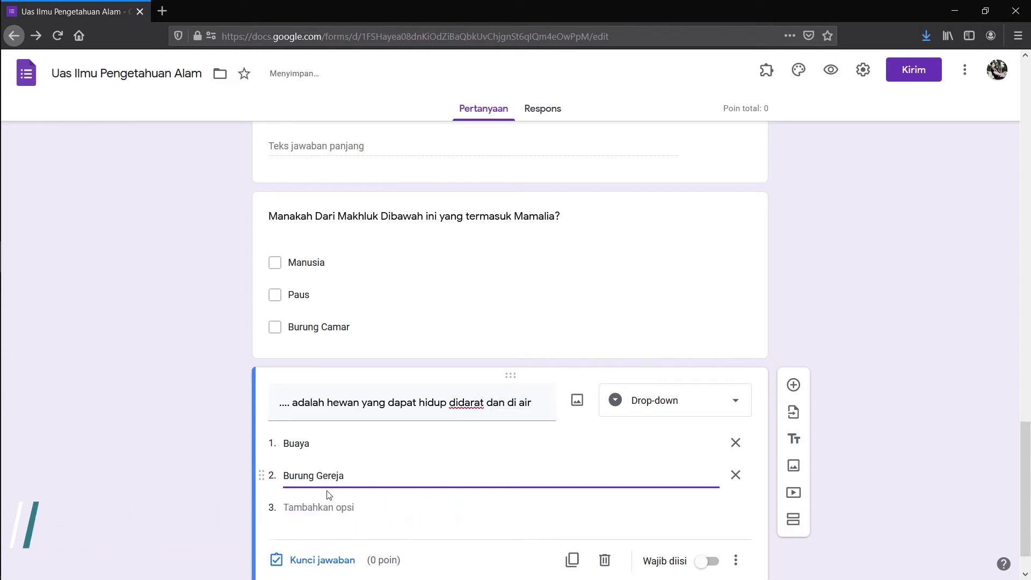
click(350, 507)
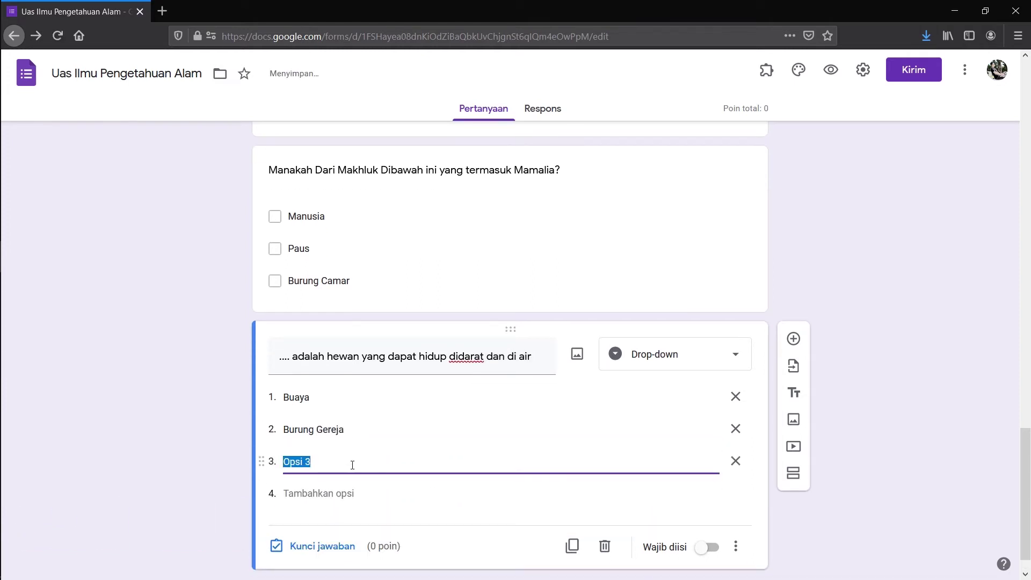
text(Singa)
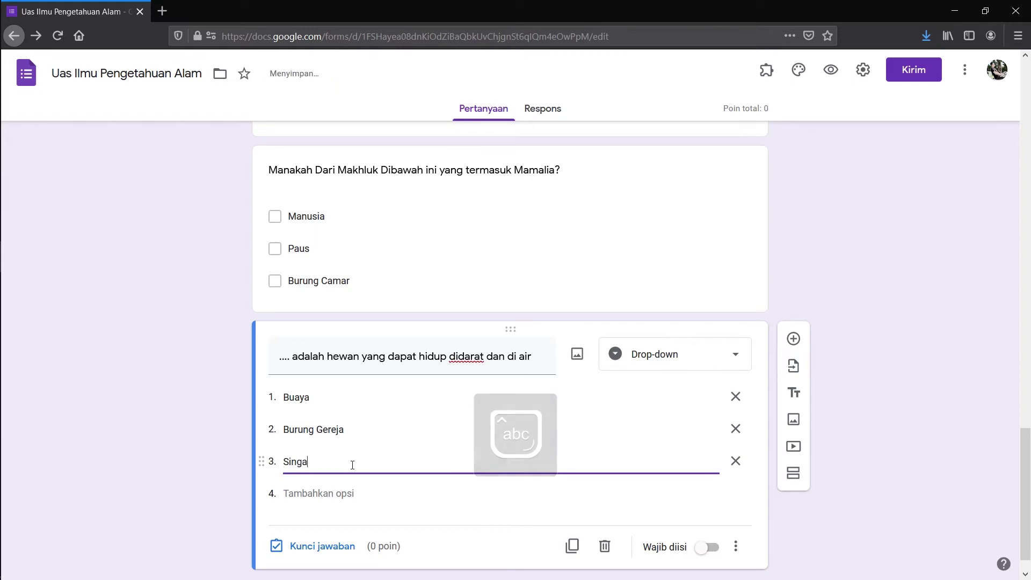
click(681, 522)
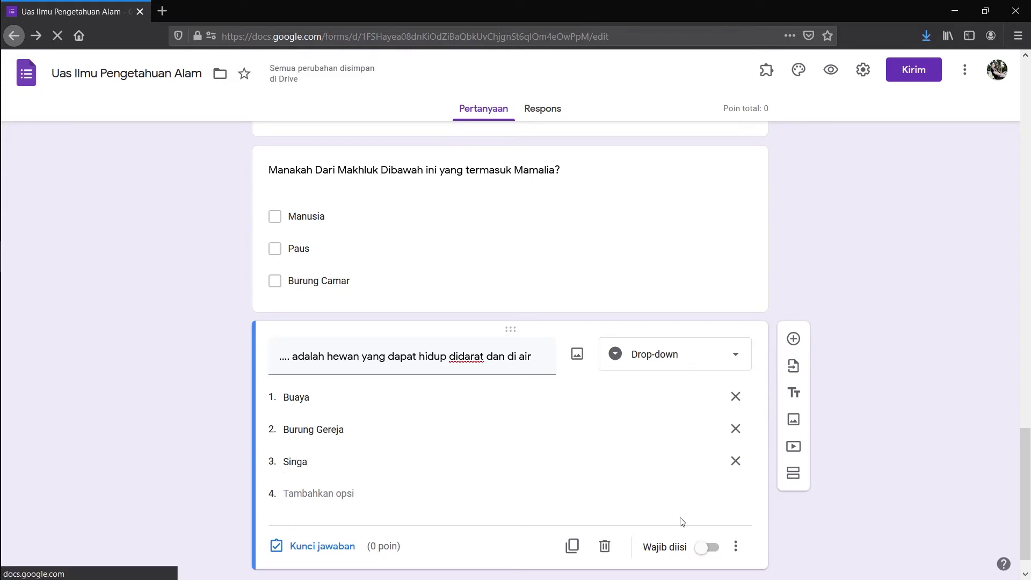
Step: Add an Upload file question at the end of the form, allowing uploads to Drive, reading "Kumpul ppt tugas kemarin"
scroll(678, 521, up, 20)
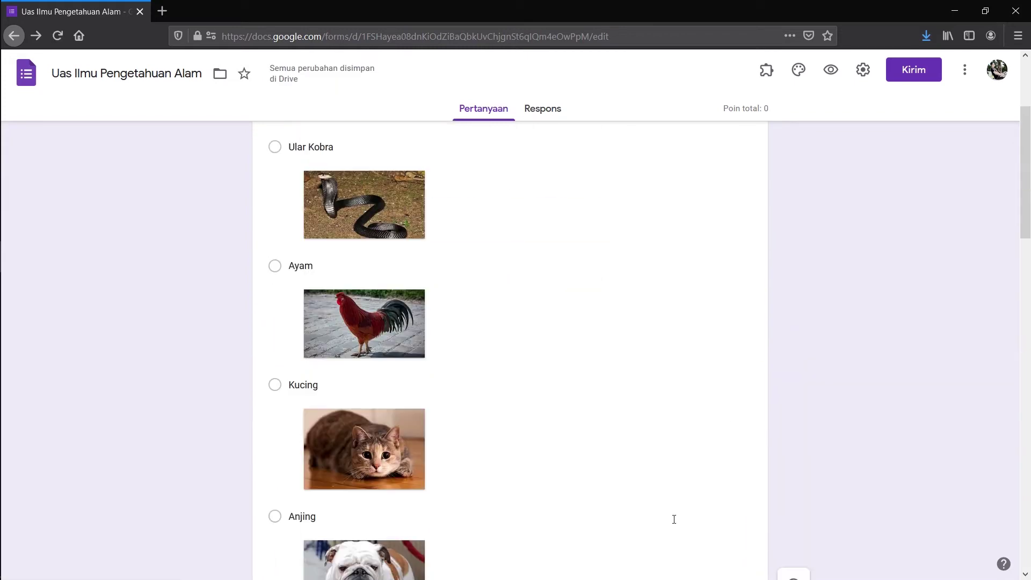
scroll(674, 519, up, 3)
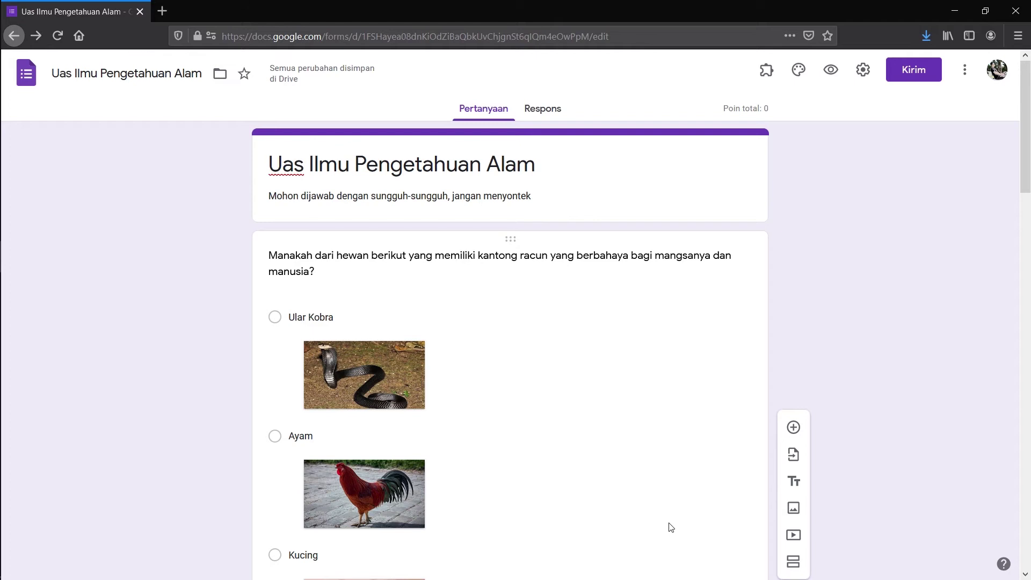
scroll(642, 458, down, 15)
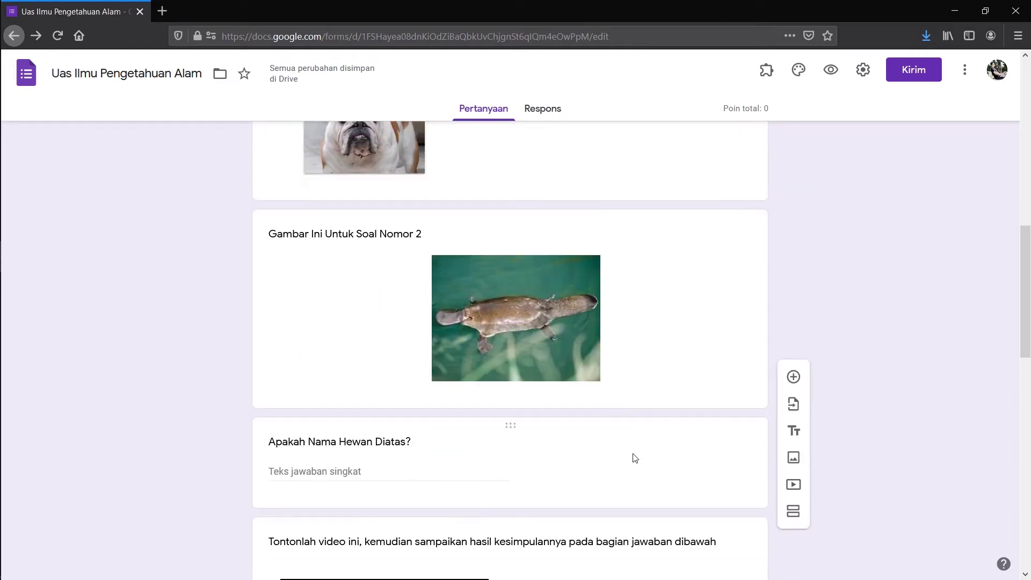
scroll(634, 456, down, 5)
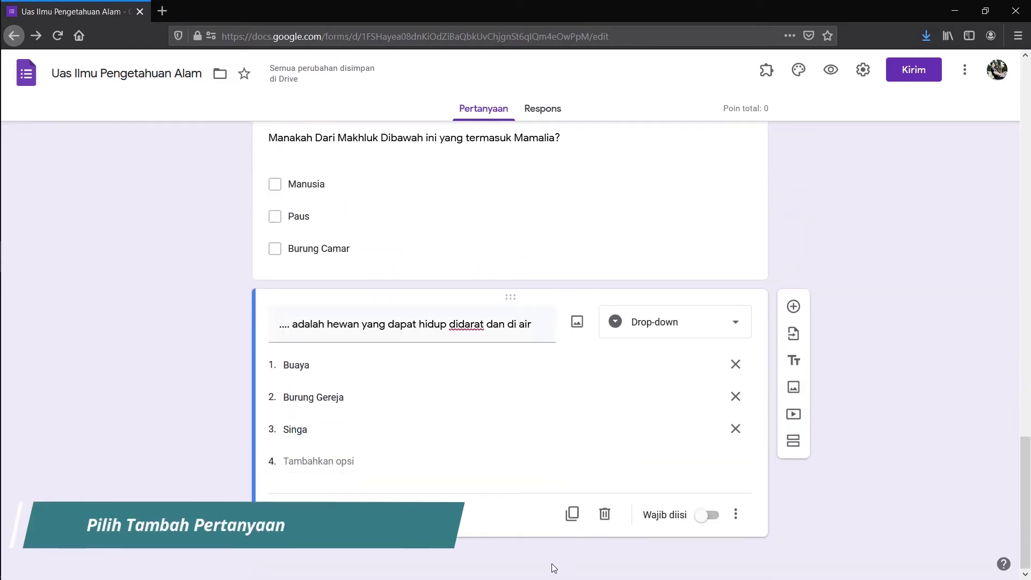
click(793, 307)
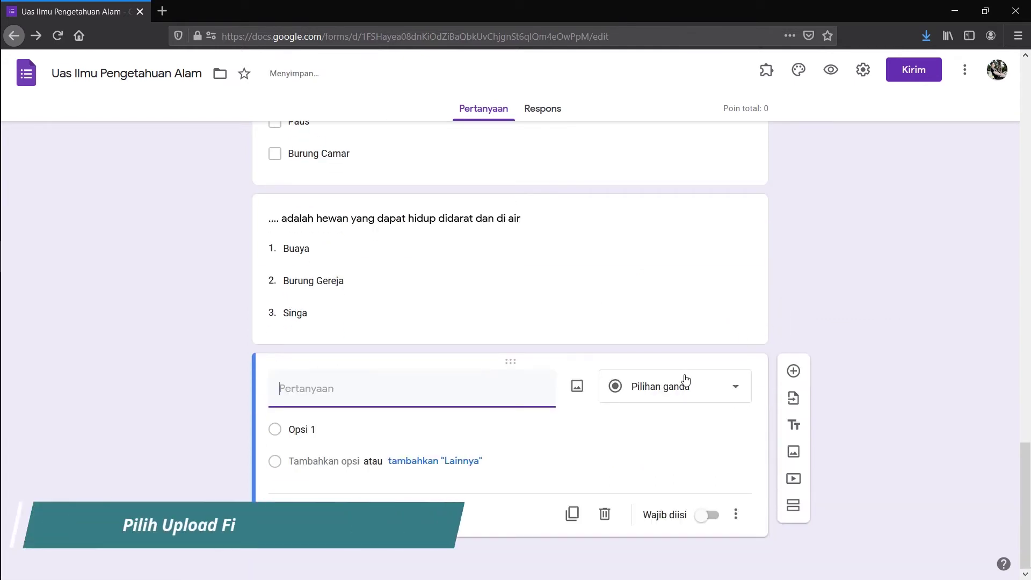
click(685, 384)
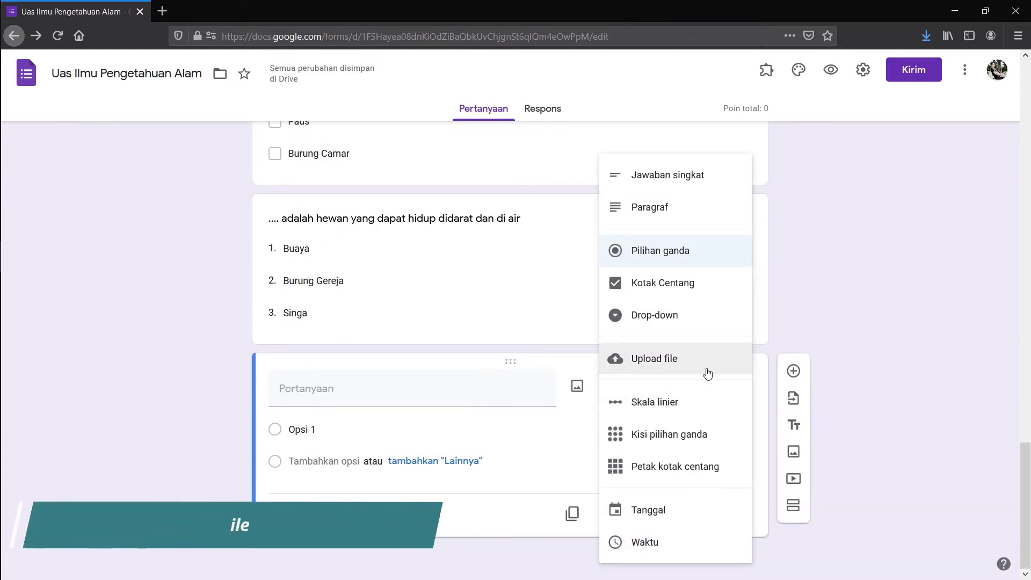
click(707, 372)
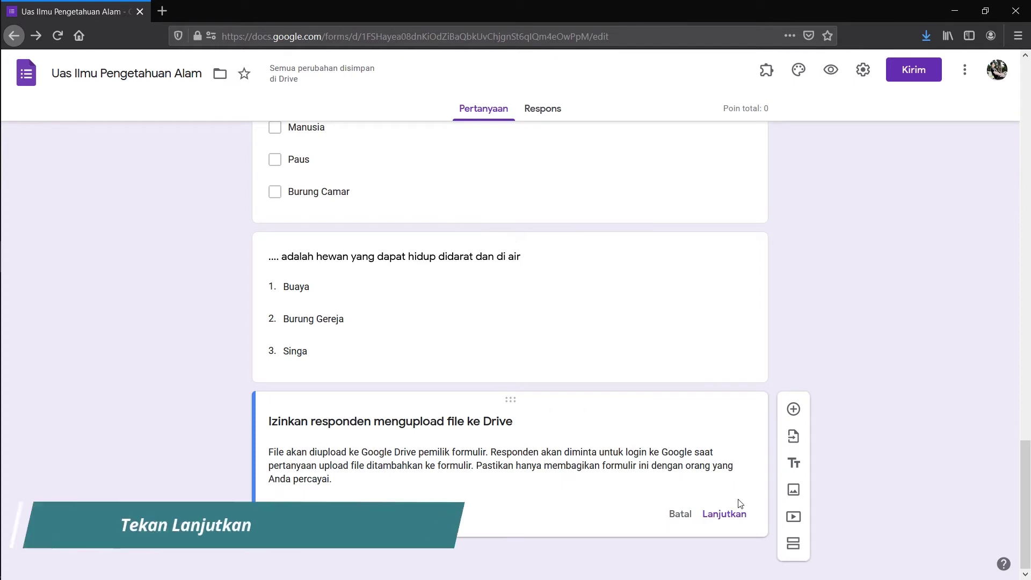
click(724, 514)
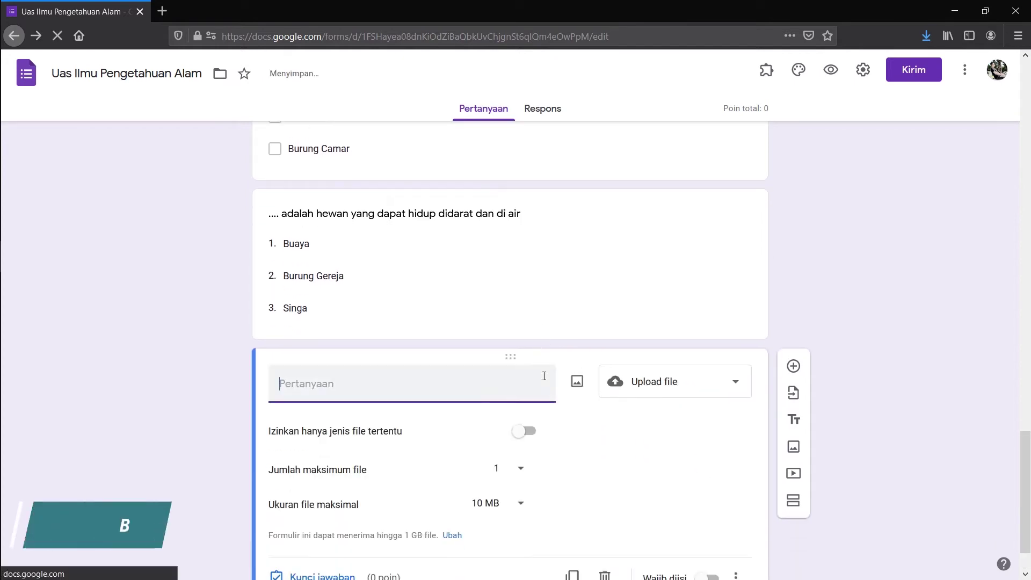
text(Kumpul ppt )
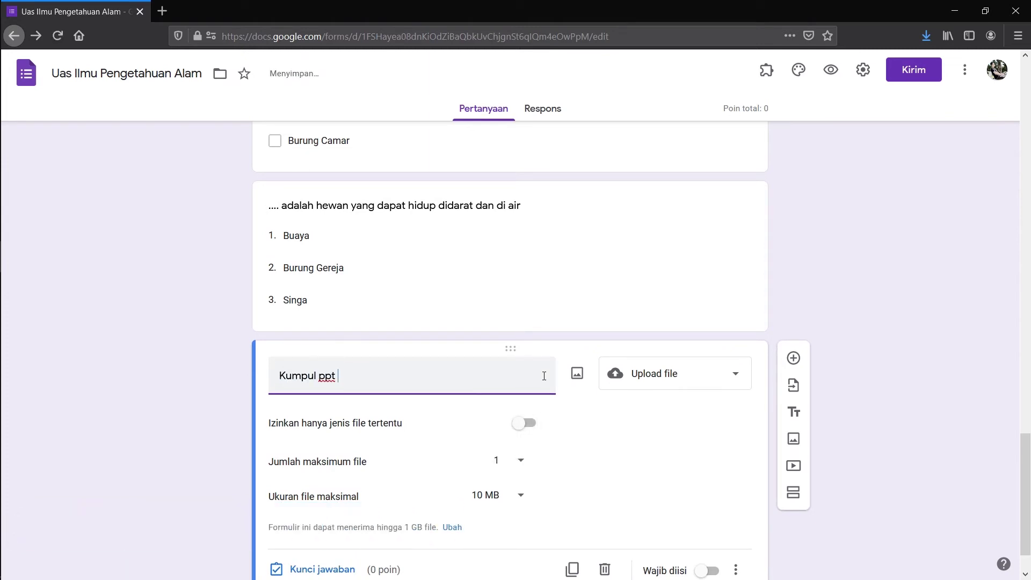
text(tugas kemarin)
Step: Restrict the upload question to specific file types, allowing only Presentasi files
click(529, 423)
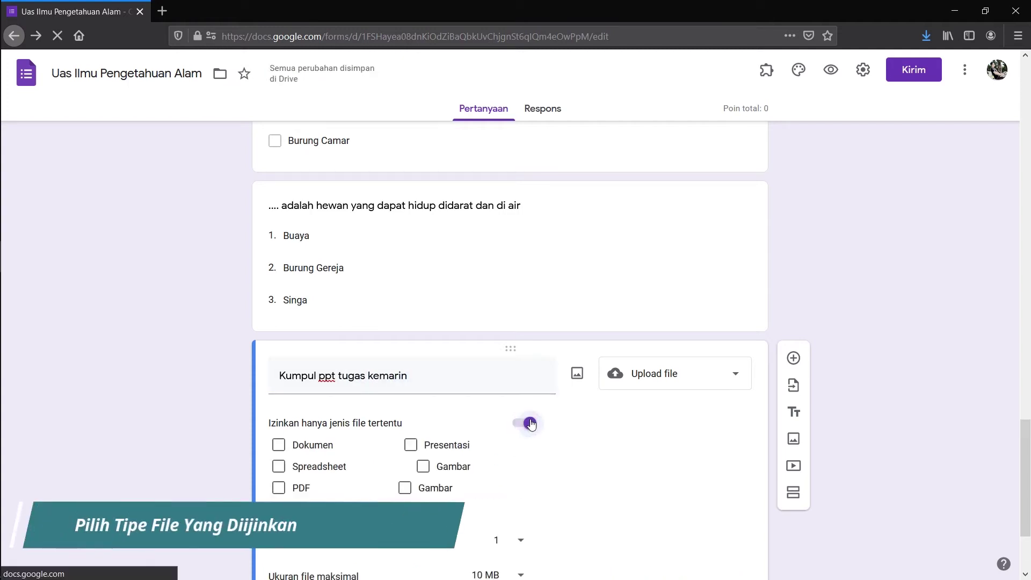
click(449, 446)
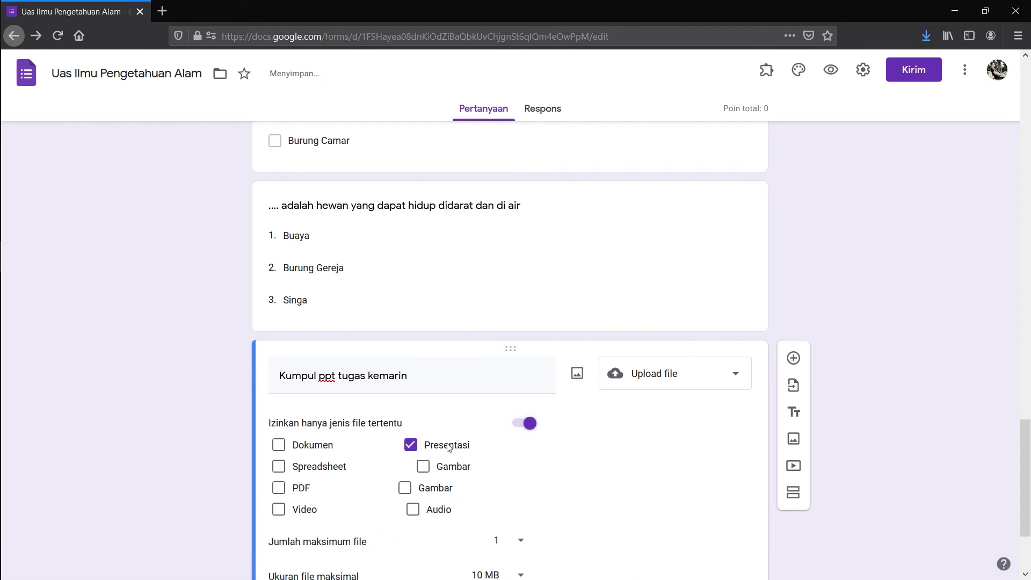
scroll(449, 447, down, 3)
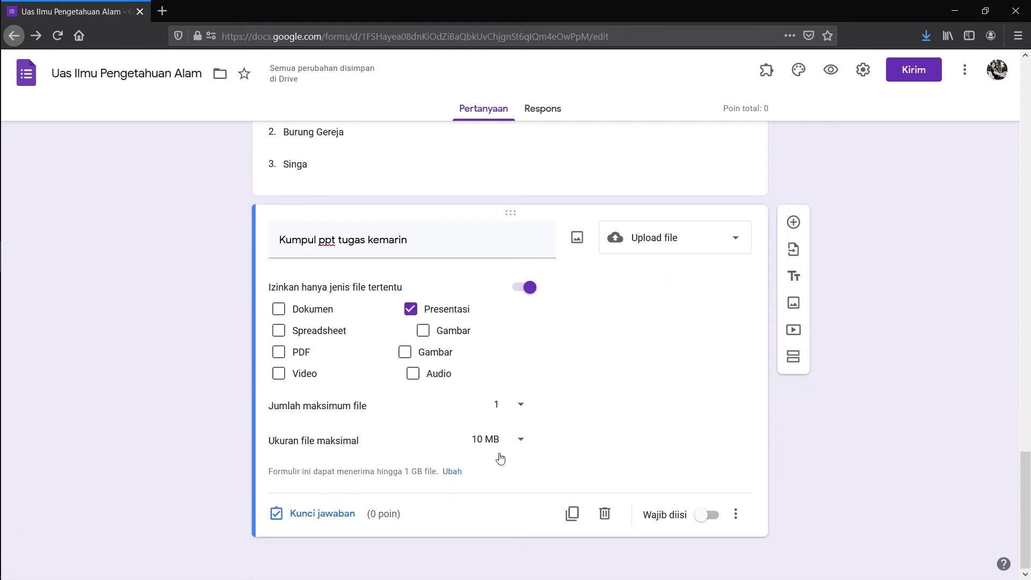
Step: Make the first question, about the animal with a venom sac, required (Wajib diisi)
scroll(501, 457, up, 15)
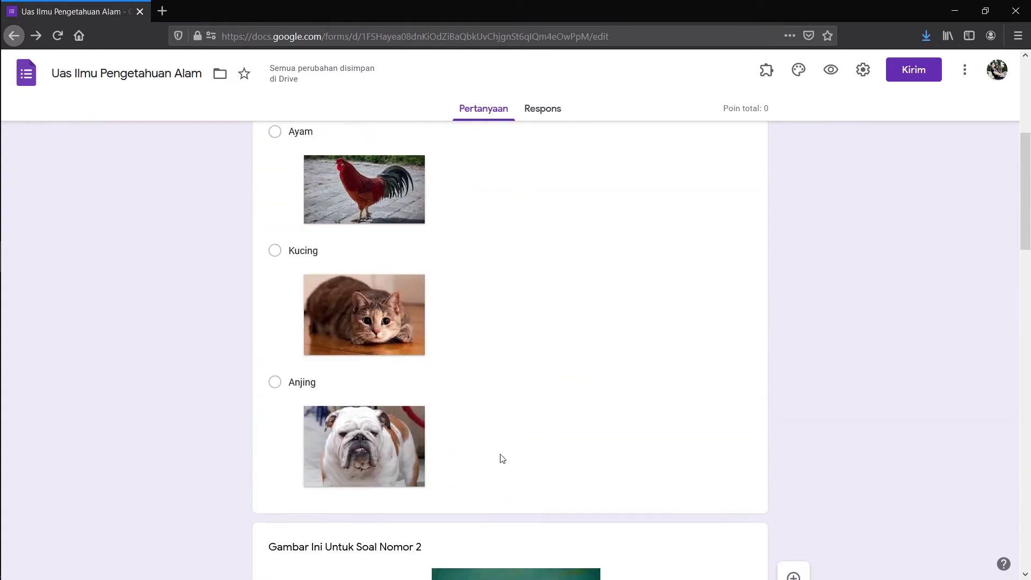
scroll(502, 458, up, 5)
key(F5)
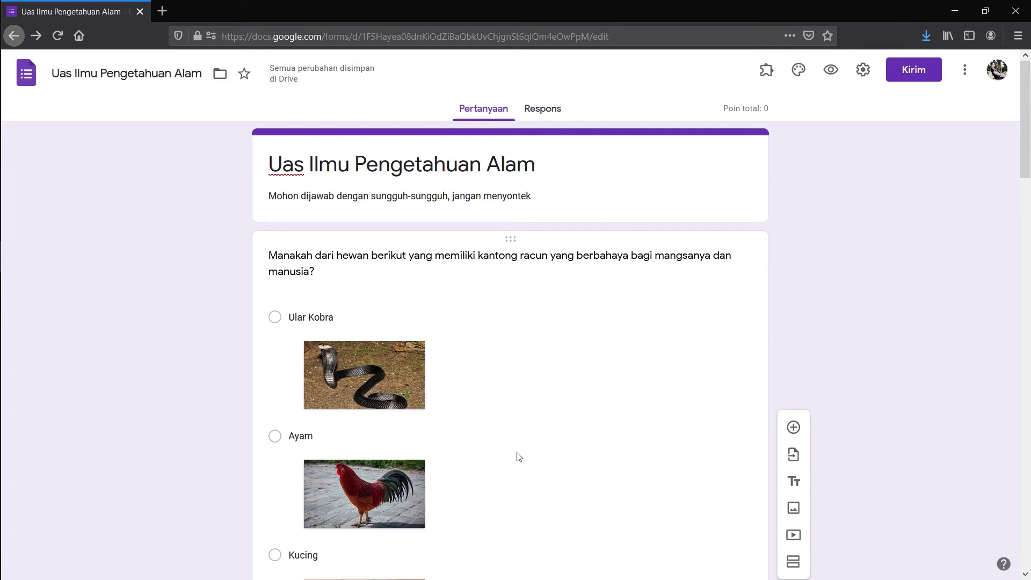
scroll(523, 456, down, 4)
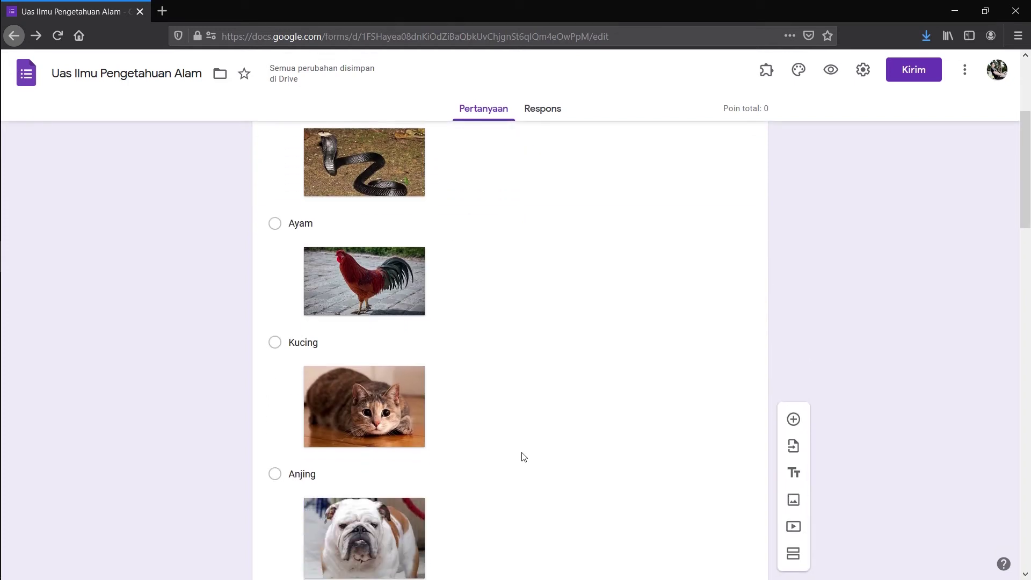
click(520, 456)
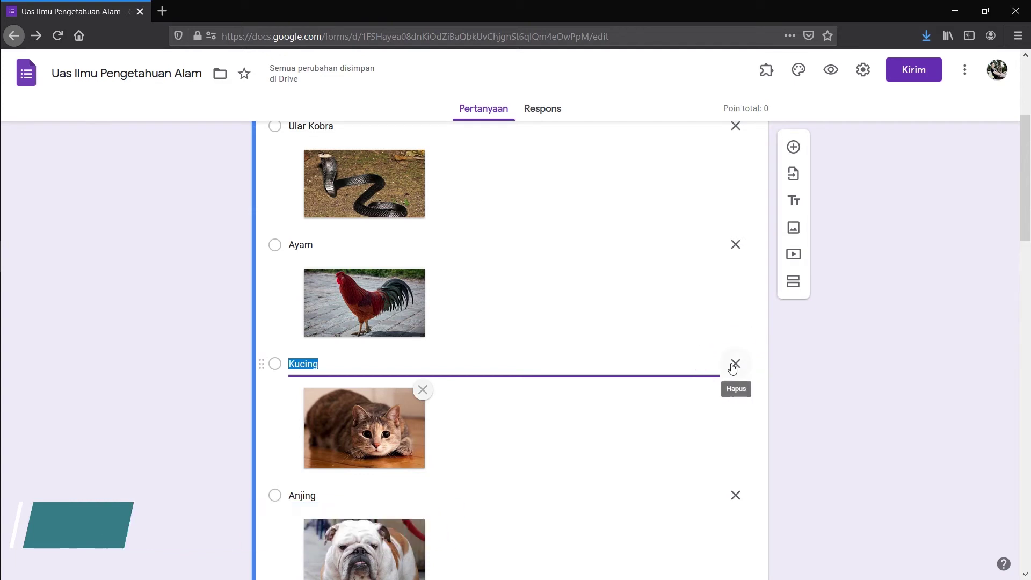
scroll(667, 375, down, 4)
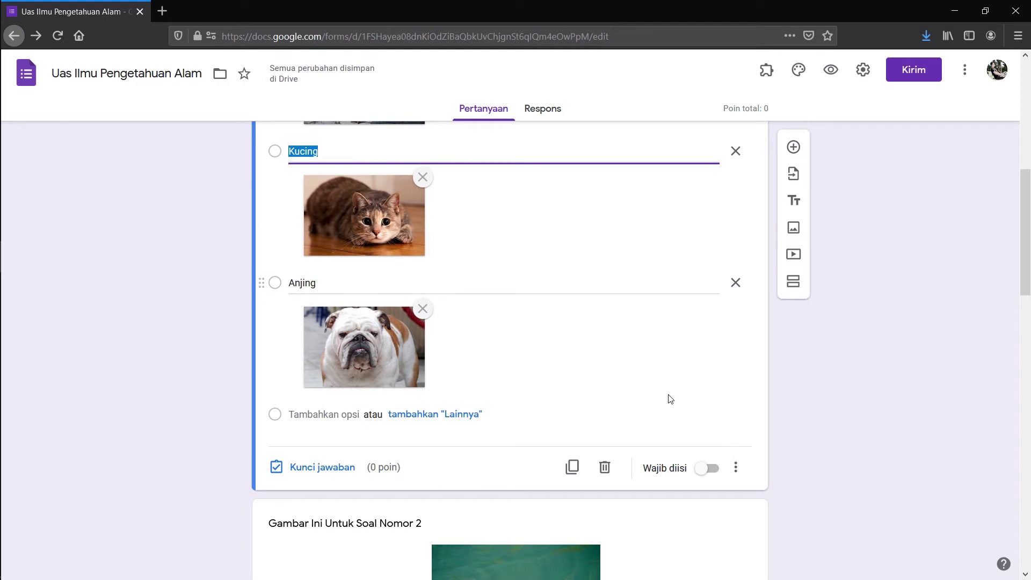
click(702, 469)
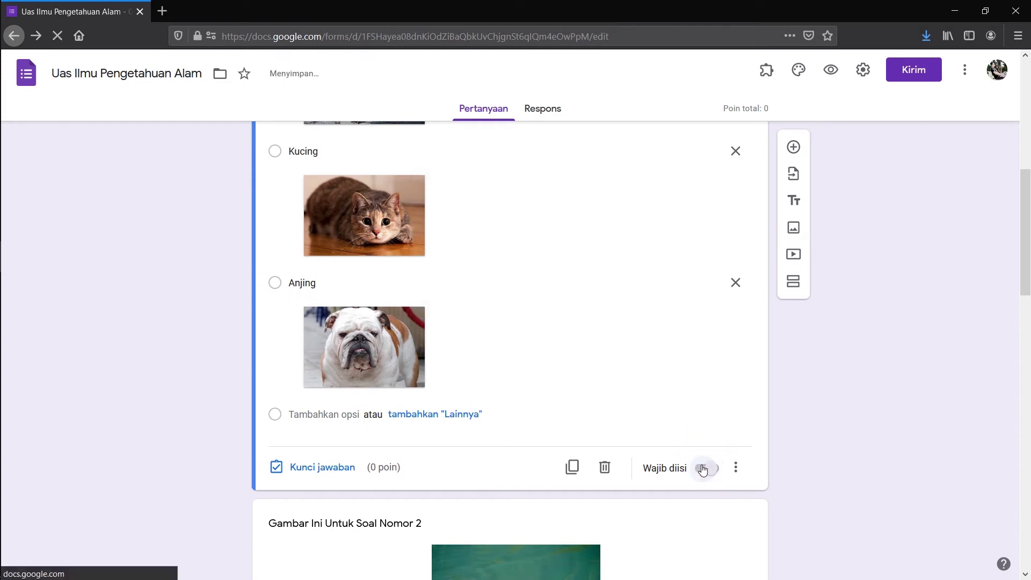
Step: Turn on shuffled option order (Acak urutan opsi) for the venomous-animal question
scroll(703, 469, up, 8)
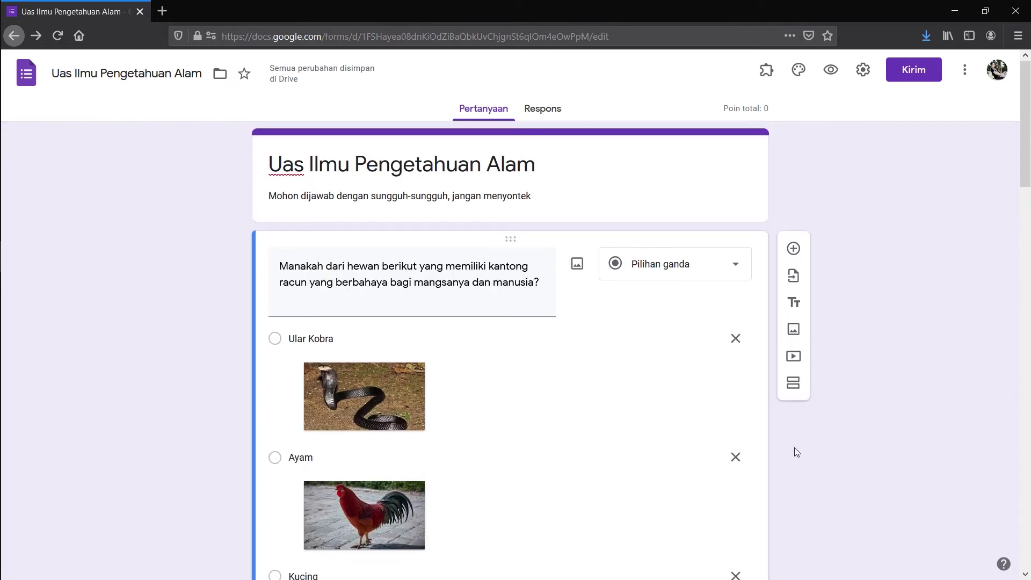
scroll(795, 451, down, 8)
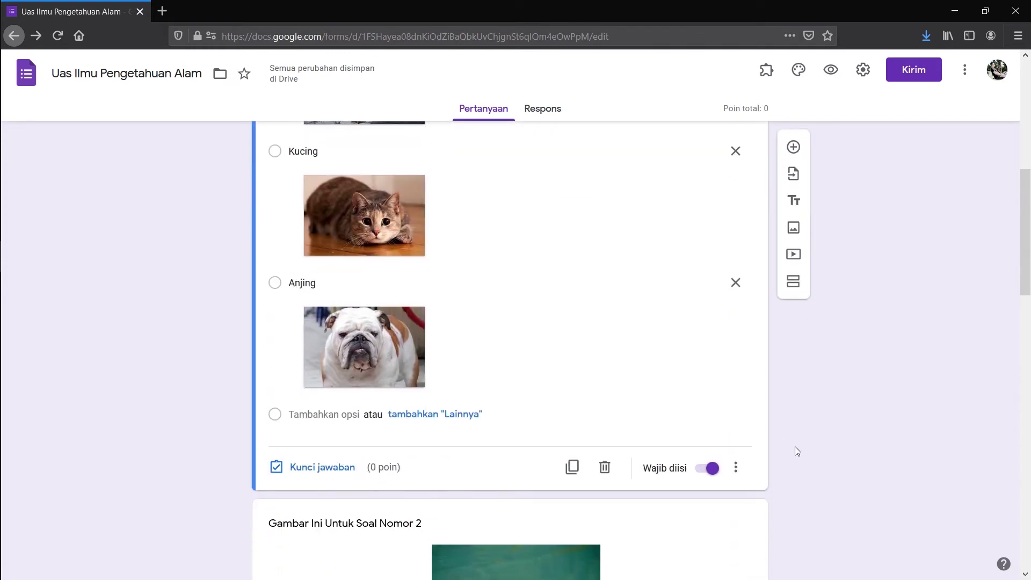
click(734, 468)
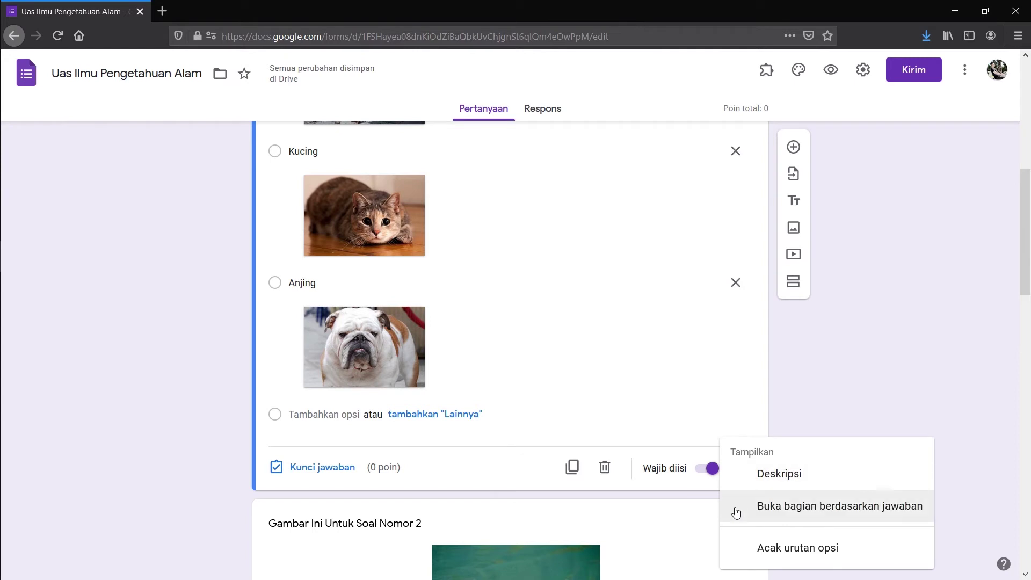
click(743, 546)
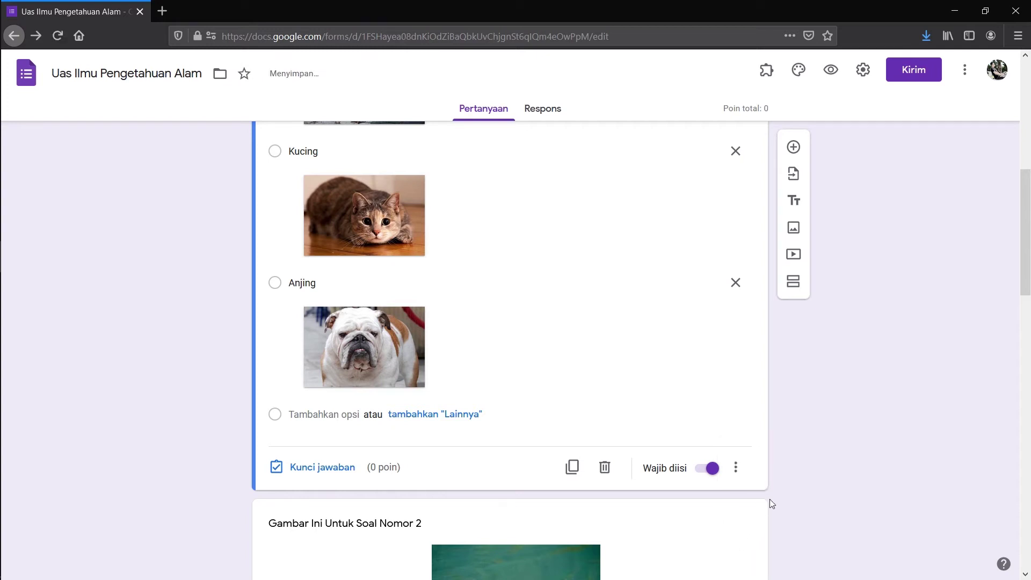
Step: Add response validation to the checkbox question about mammals, requiring at least 2 selections (Pilih paling sedikit)
scroll(770, 503, down, 10)
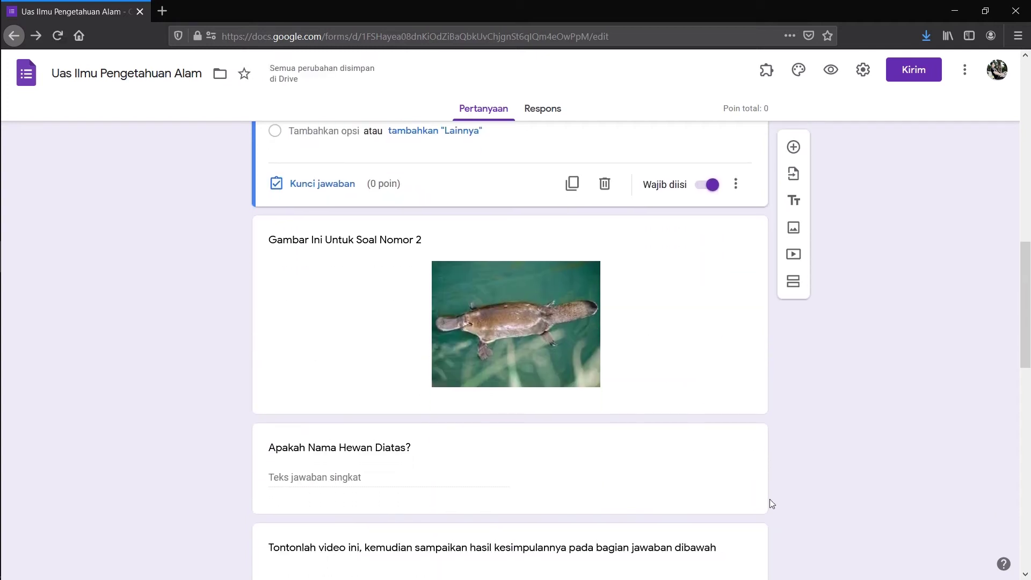
scroll(770, 501, down, 5)
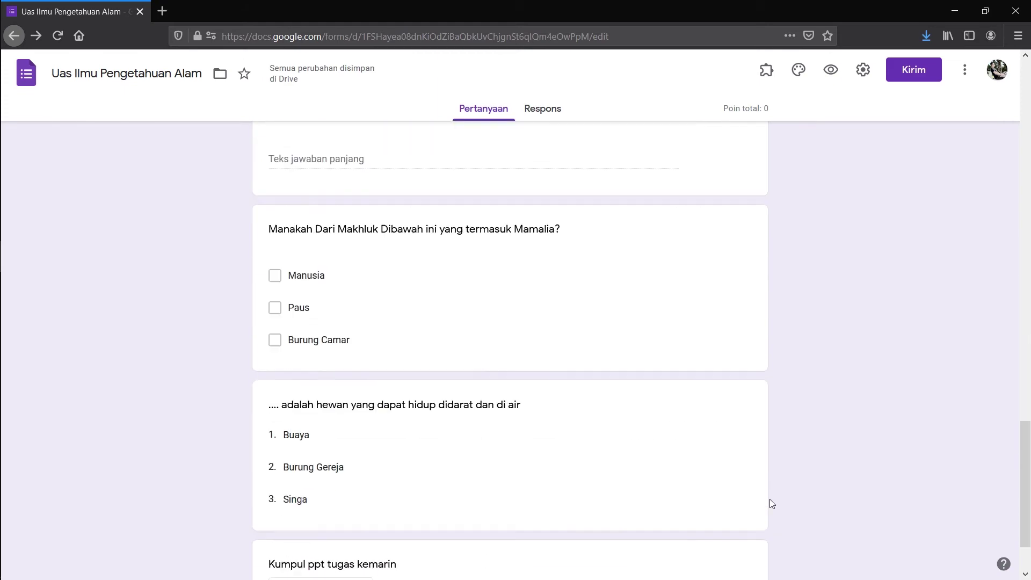
click(713, 334)
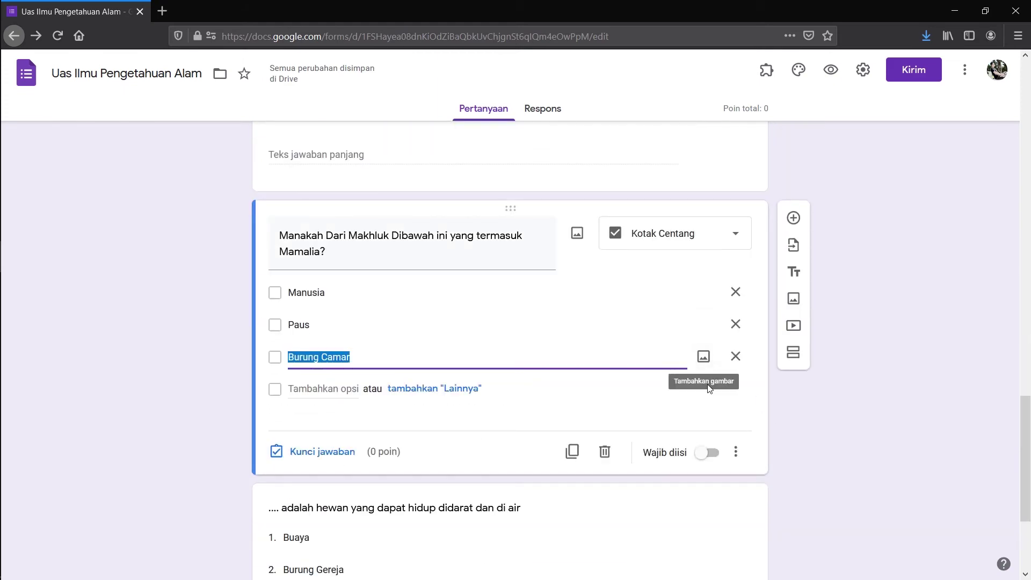
click(701, 409)
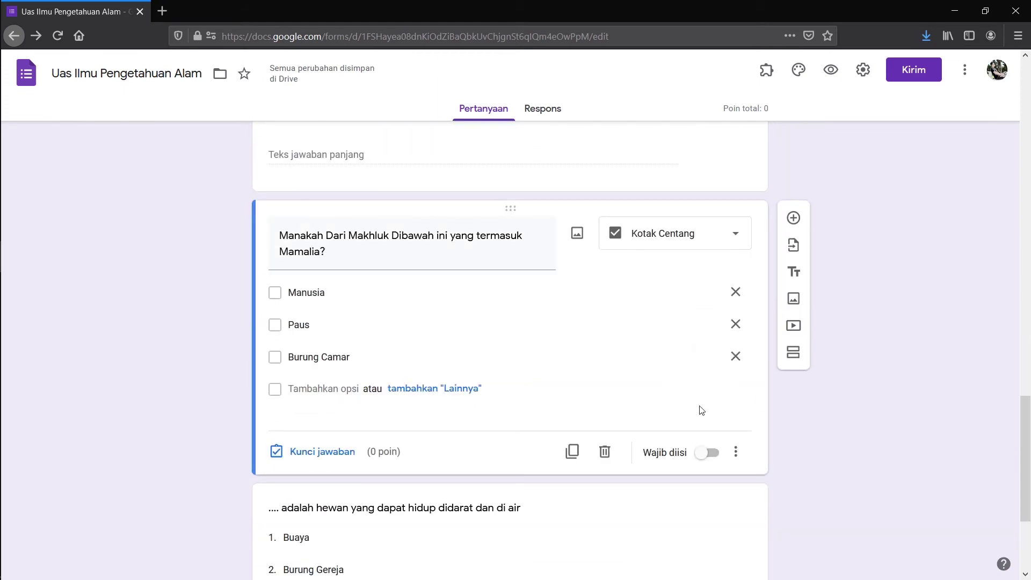
click(736, 452)
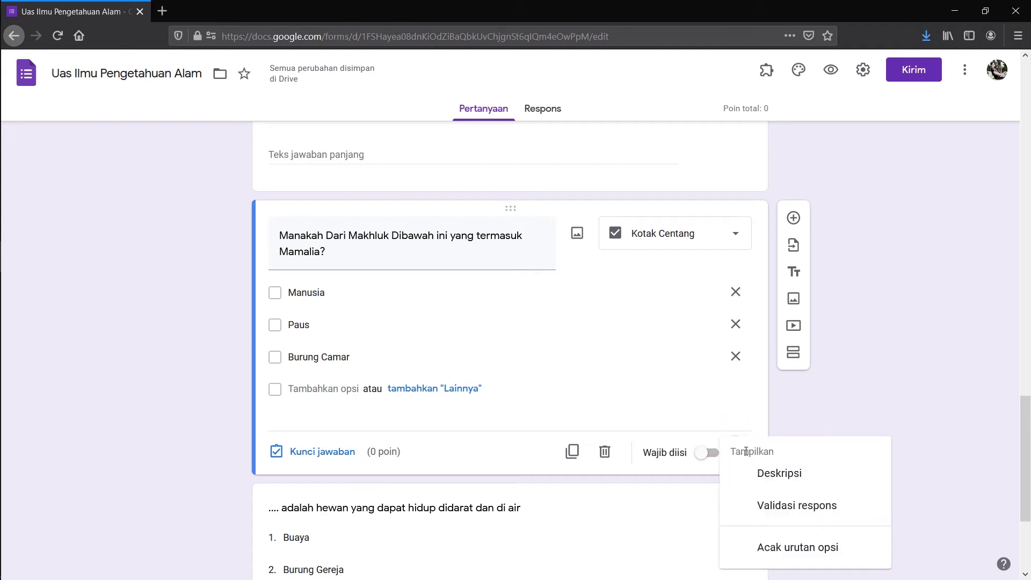
click(766, 500)
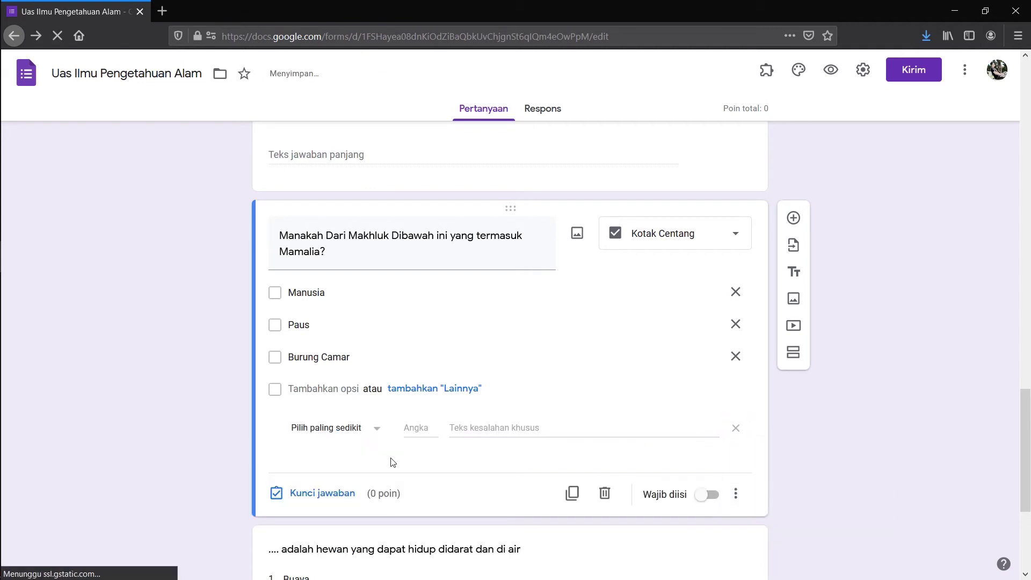
click(427, 433)
text(1)
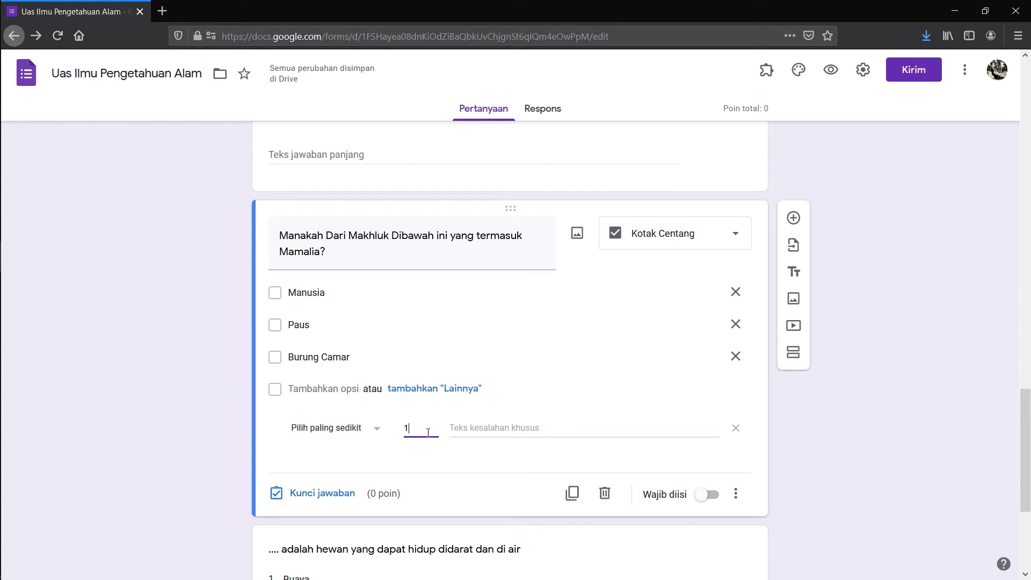
click(470, 432)
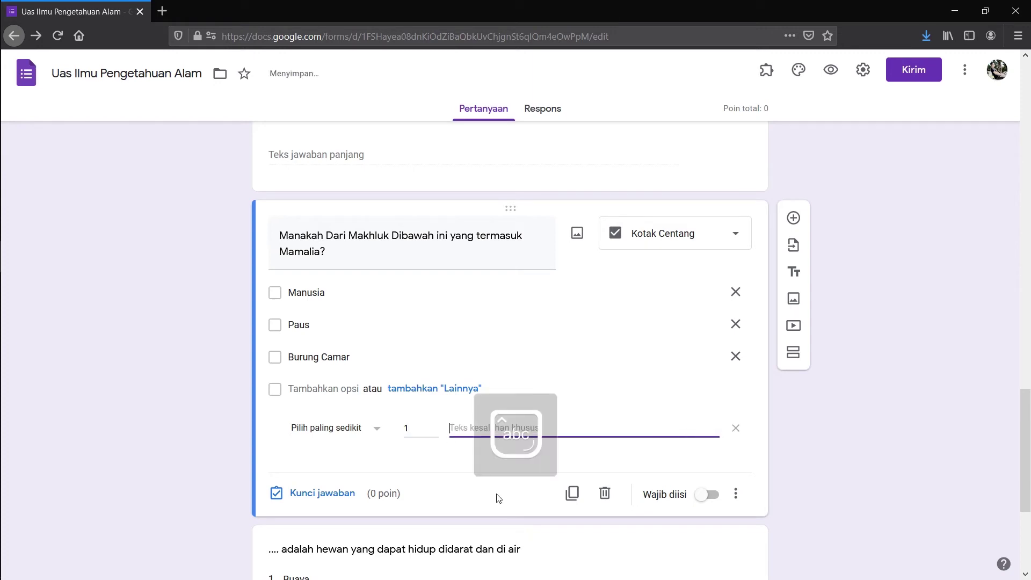
click(427, 428)
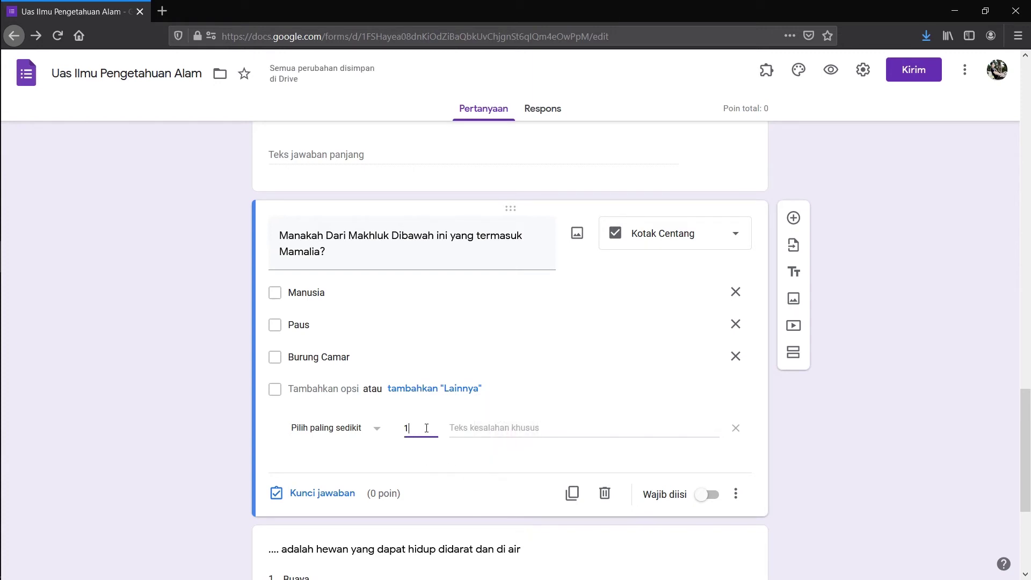
key(BackSpace)
text(2)
Step: Set the custom error text of the mammal question's validation to "Pilih lebih dari 1"
click(584, 422)
text(Pilih l)
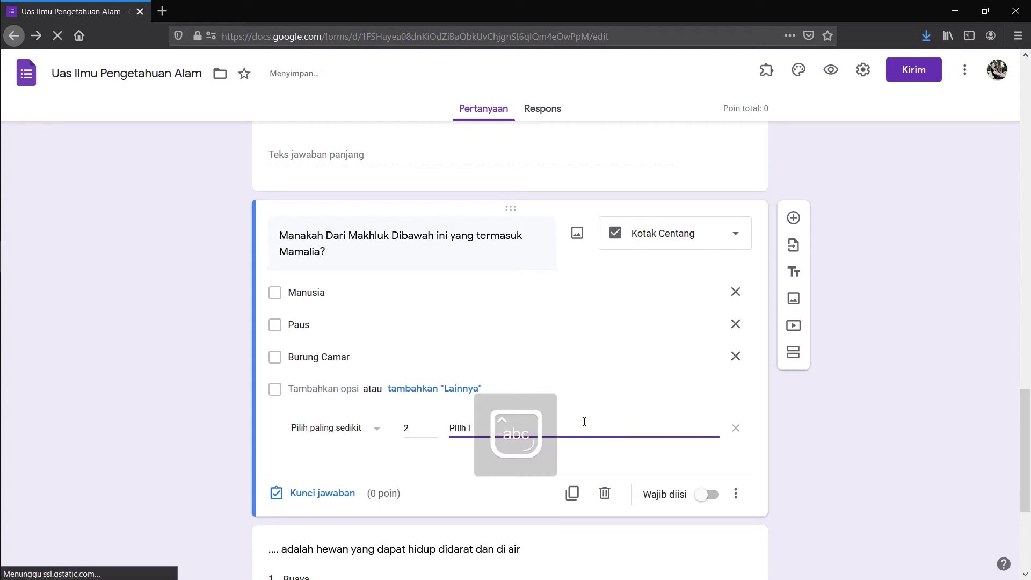
text(ebih dari 1)
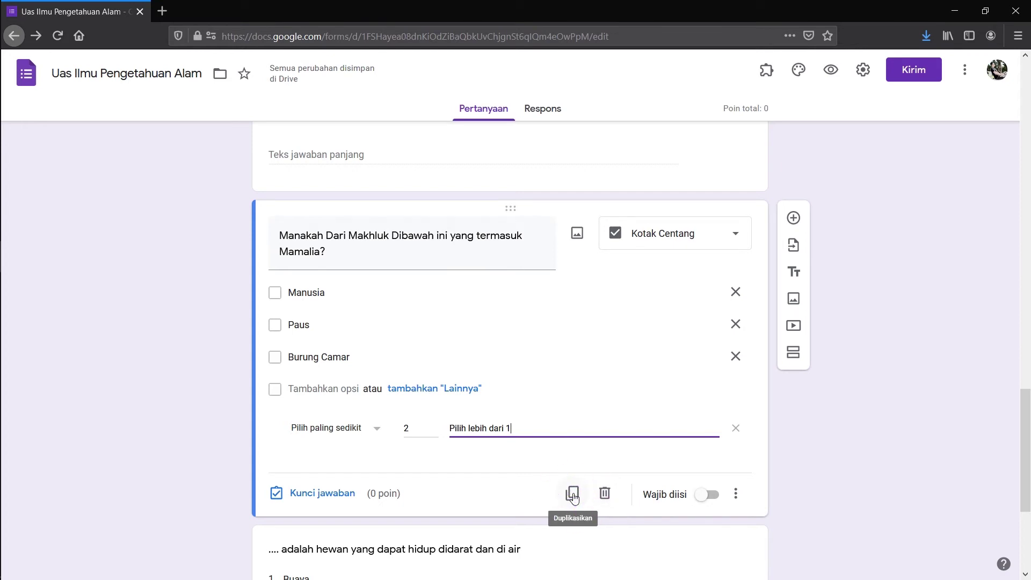
click(769, 482)
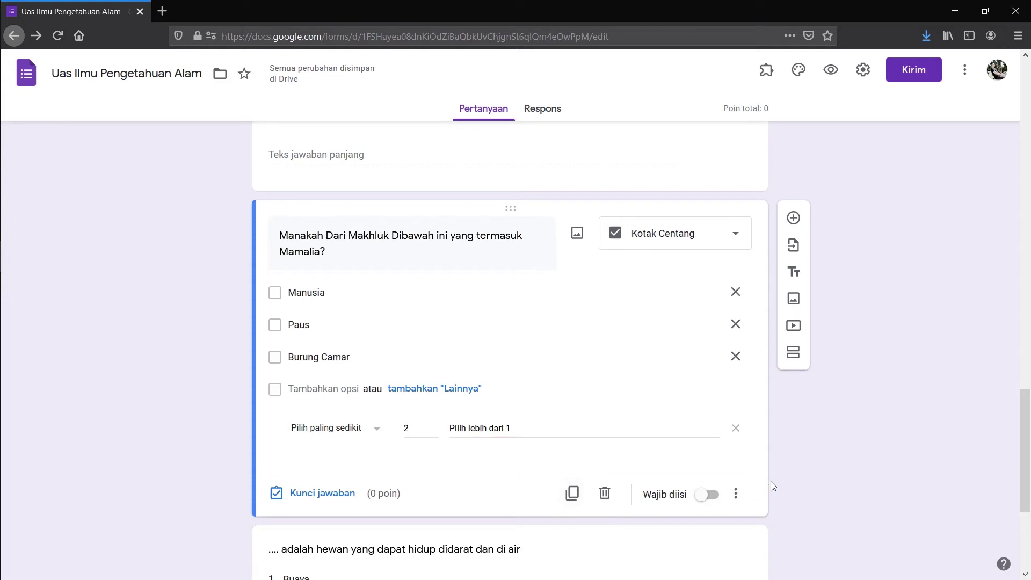
Step: Move the drop-down question about the animal living on land and in water above the mammal question
scroll(771, 481, down, 4)
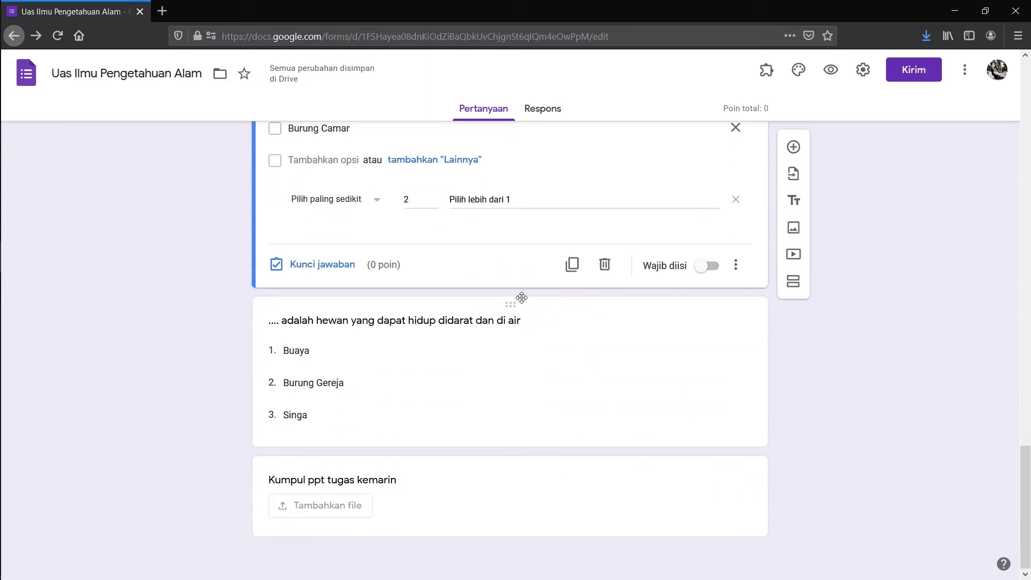
drag(512, 298, 497, 315)
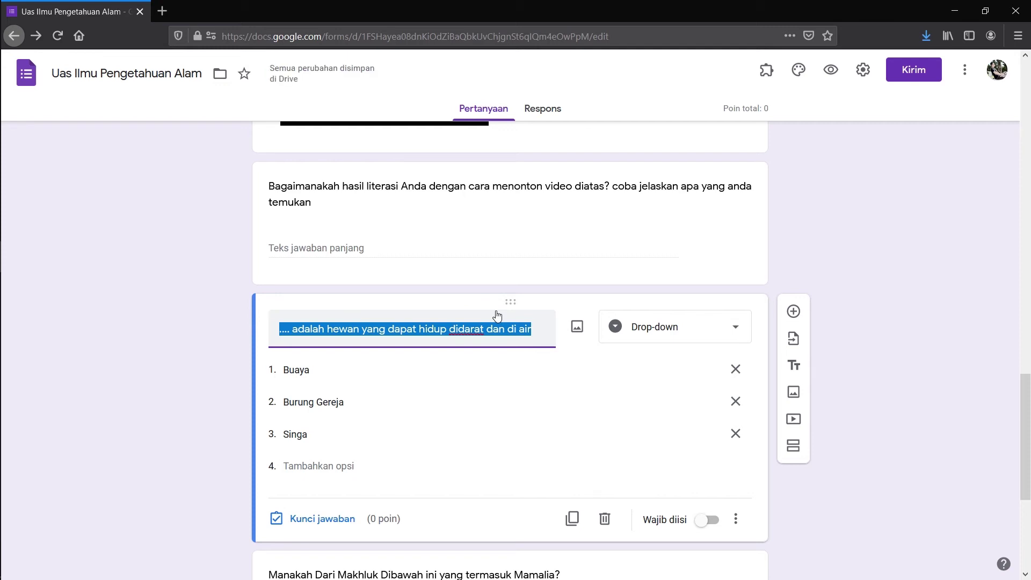
Step: Open the answer key of the mammal checkbox question and set its score to 10 points
scroll(467, 354, down, 5)
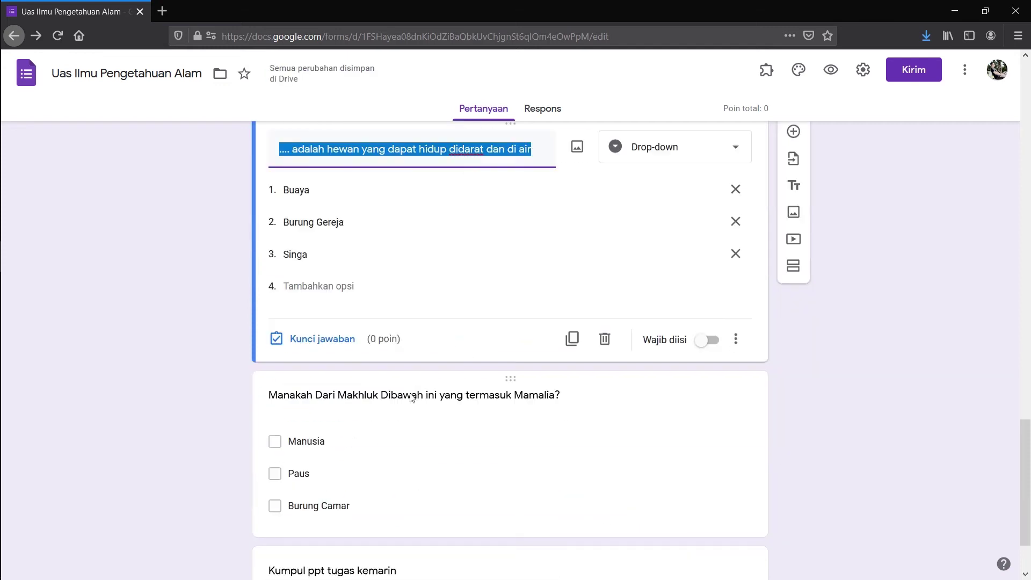
click(290, 444)
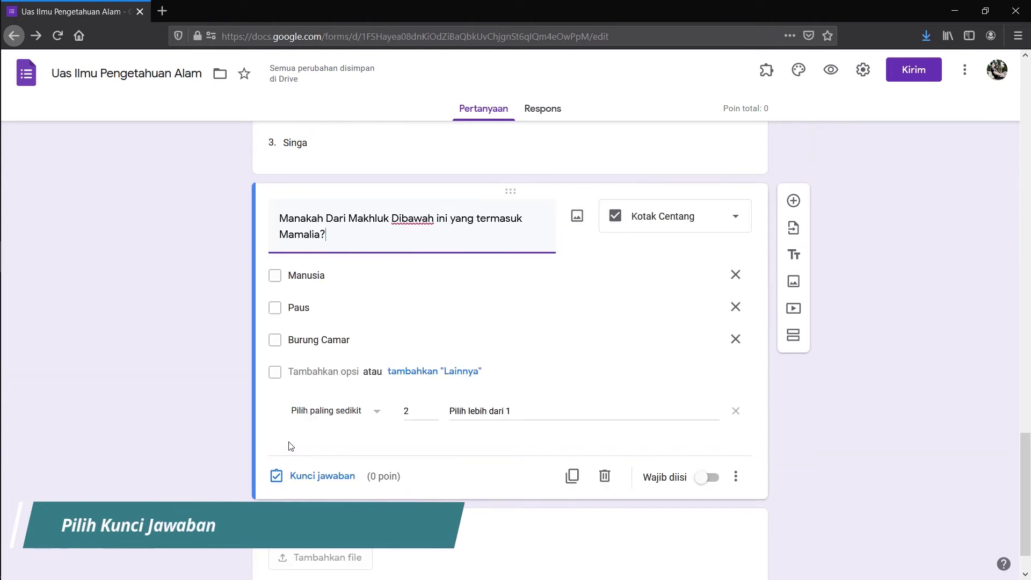
click(291, 477)
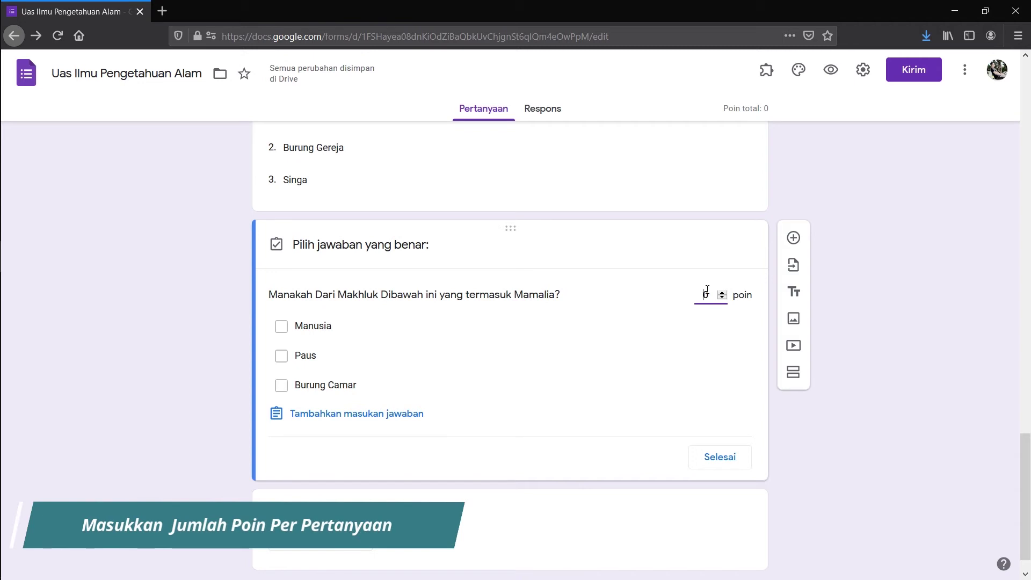
text(1)
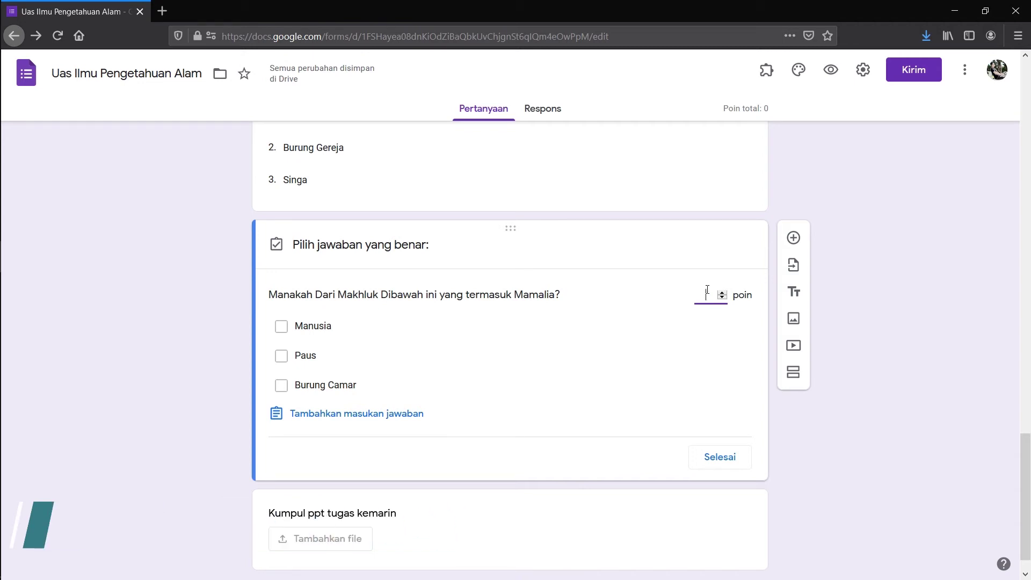
text(0)
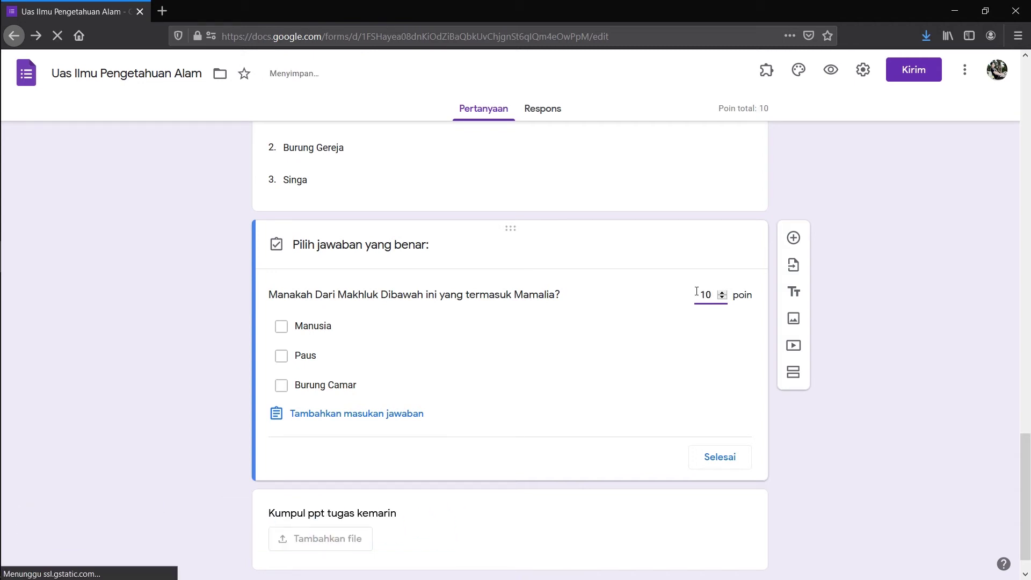
Step: Mark Manusia and Paus as the correct mammal answers and make the question required (Wajib diisi)
click(302, 354)
click(309, 332)
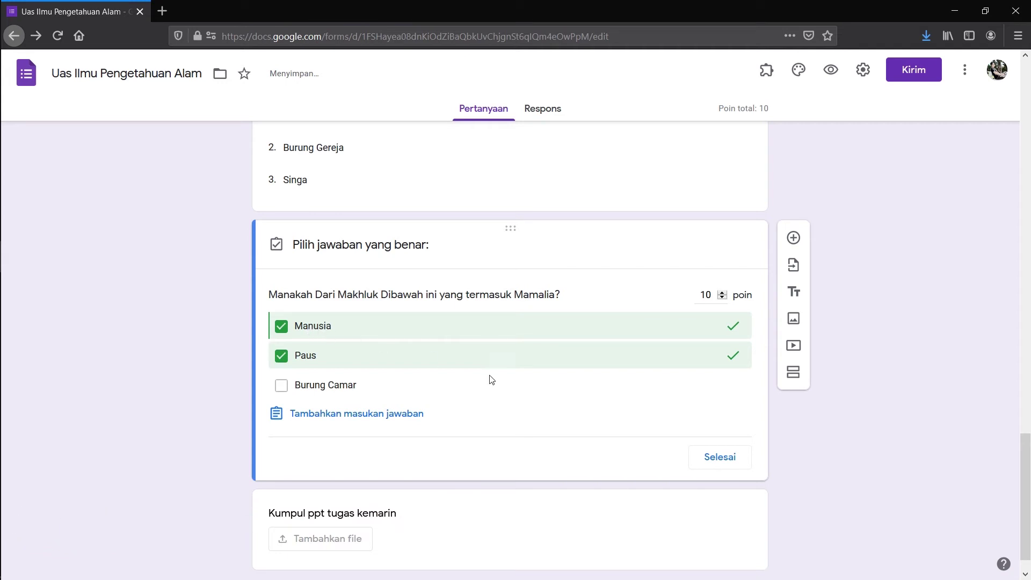
click(720, 456)
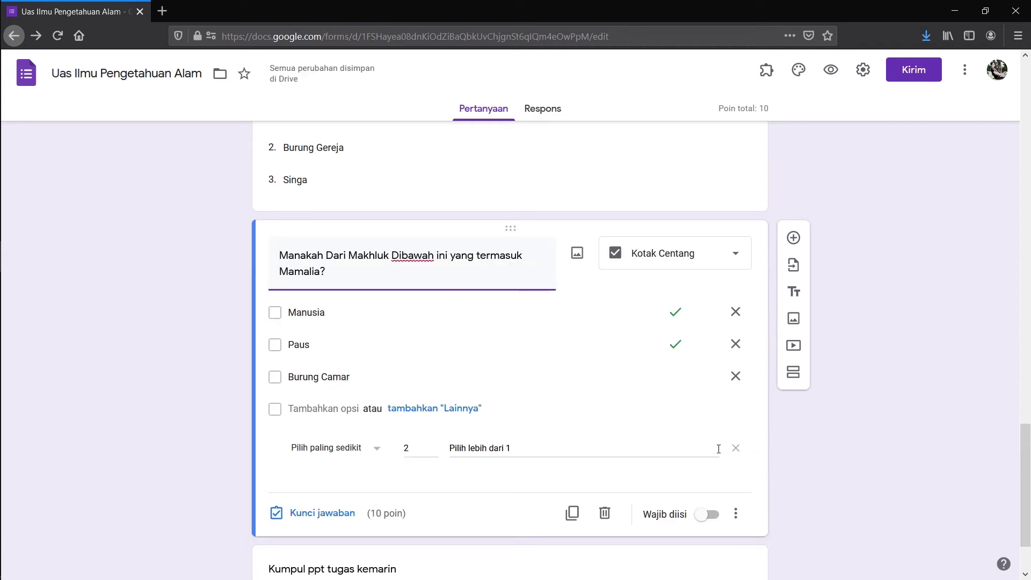
click(703, 511)
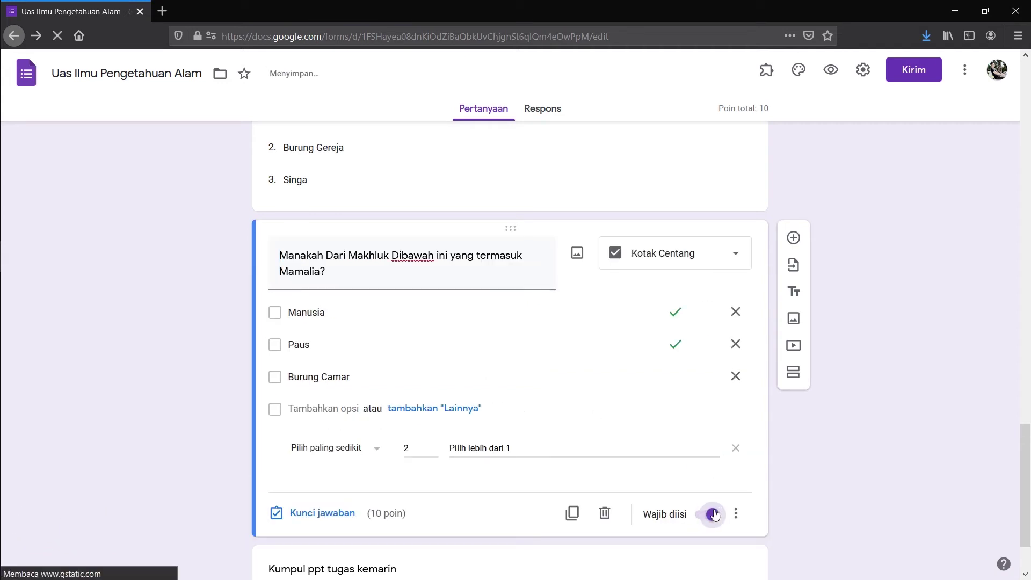
Step: Make the upload question "Kumpul ppt tugas kemarin" required and give it 40 points
scroll(714, 513, down, 2)
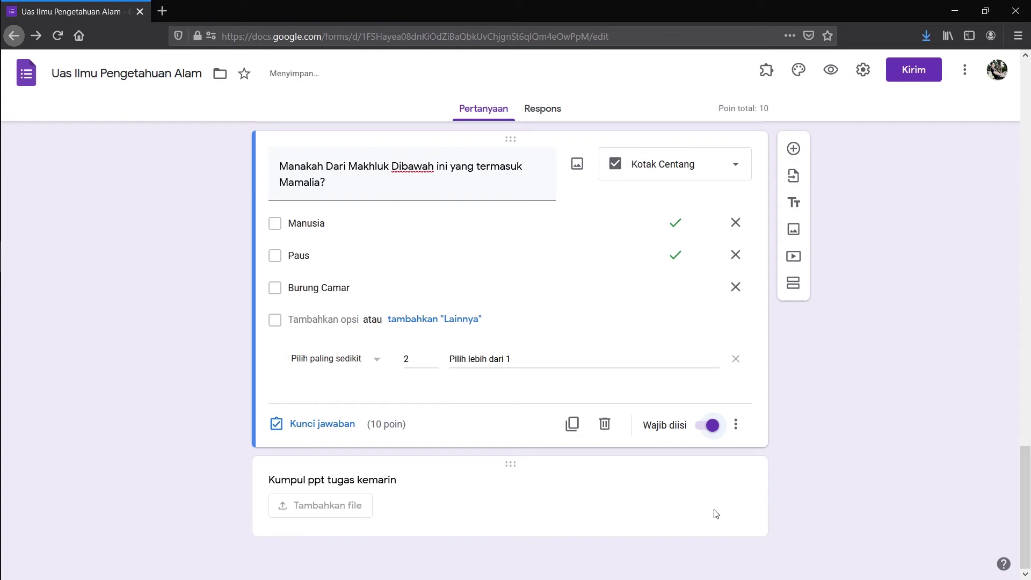
click(562, 478)
scroll(590, 479, down, 2)
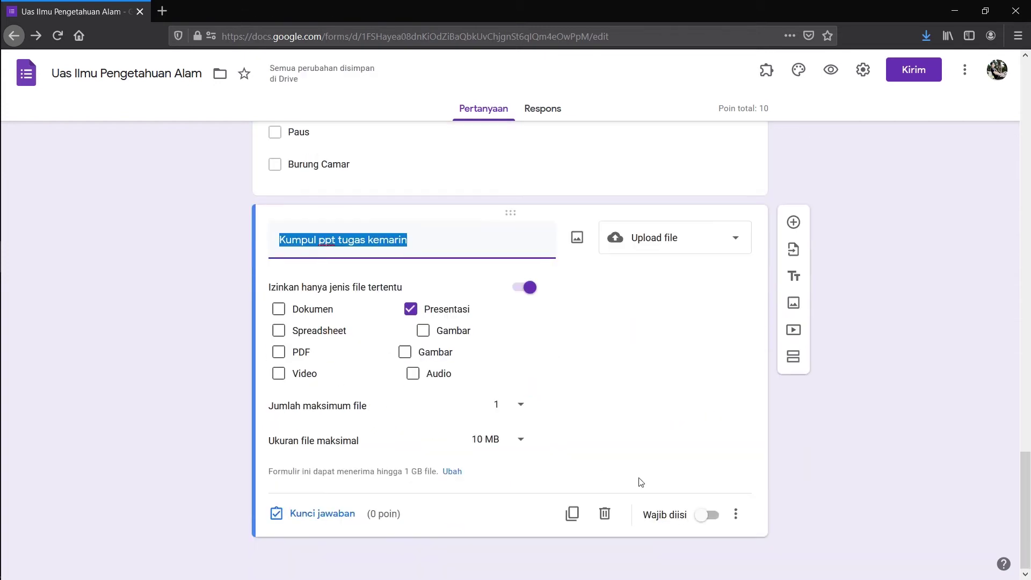
click(703, 517)
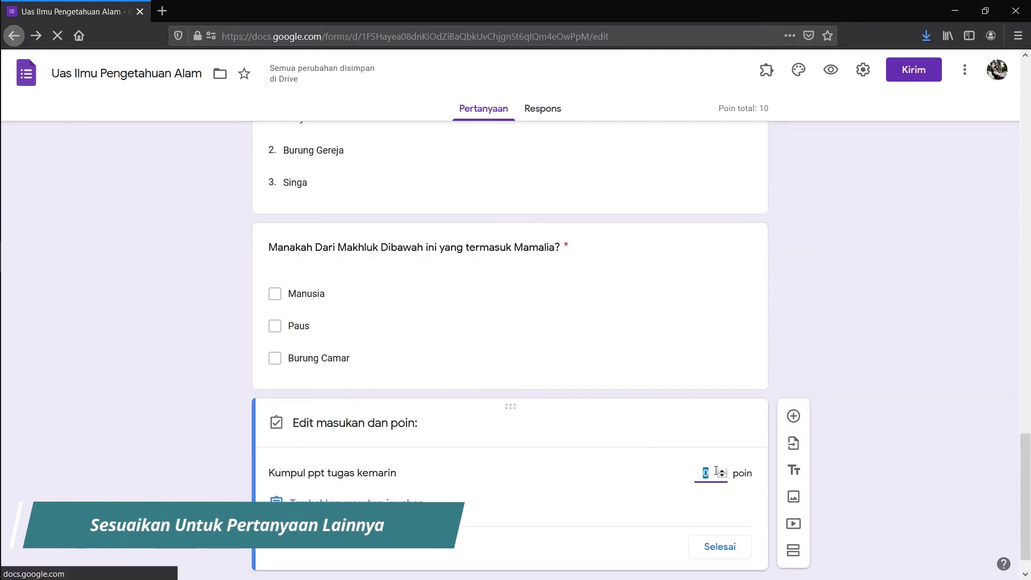
text(40)
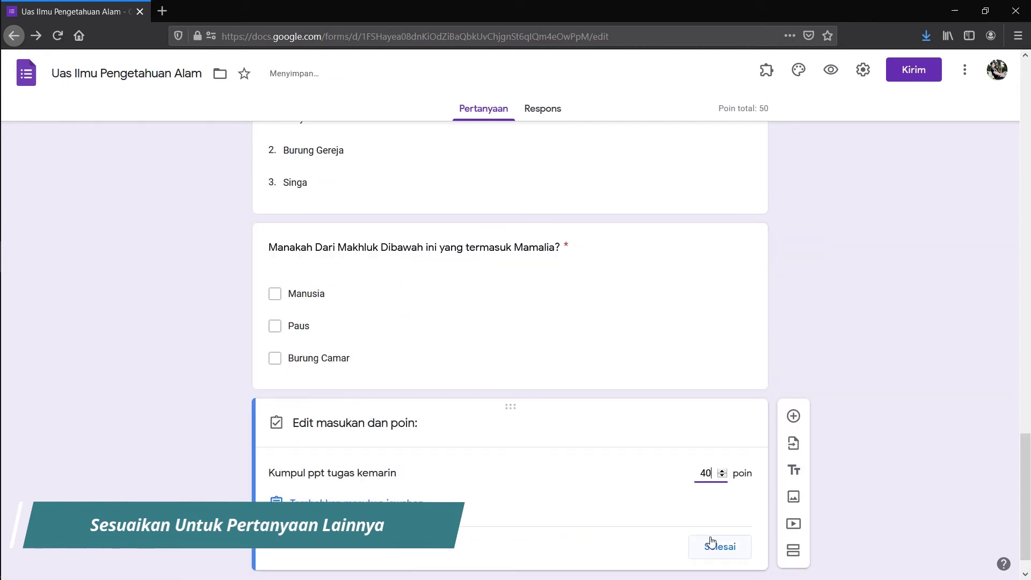
click(712, 540)
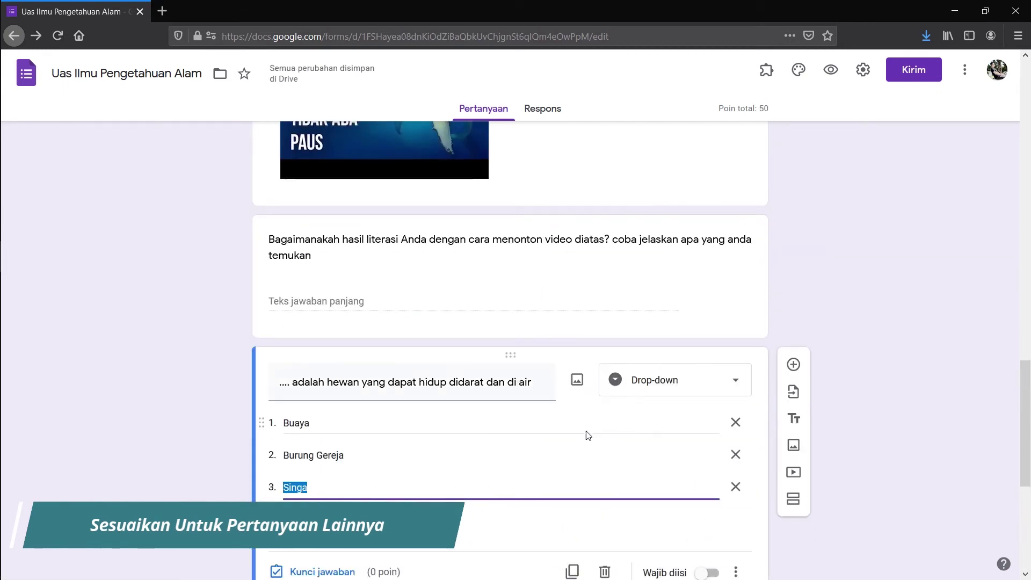
Step: Give the drop-down question about the land-and-water animal 10 points with Buaya as the correct answer
click(317, 429)
click(709, 283)
text(10)
click(311, 311)
click(733, 446)
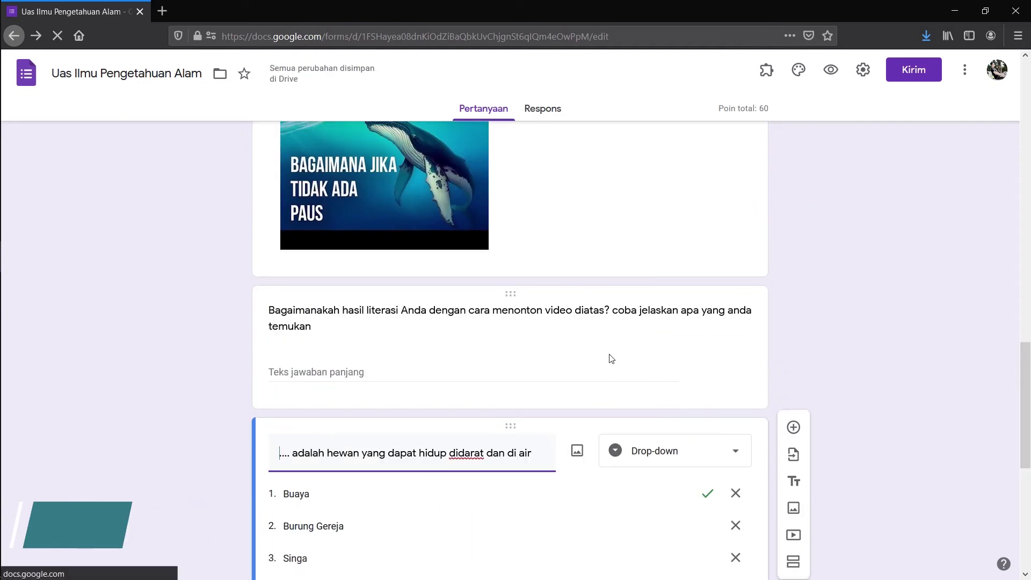
Step: Give the long-answer question about the video literacy results 20 points and make it required
click(611, 359)
click(387, 467)
text(20)
click(720, 444)
scroll(722, 447, down, 2)
click(708, 362)
Step: Make the short-answer question "Apakah Nama Hewan Diatas?" required and give it 10 points
scroll(709, 361, up, 10)
click(693, 279)
click(708, 355)
click(322, 353)
click(705, 290)
text(10)
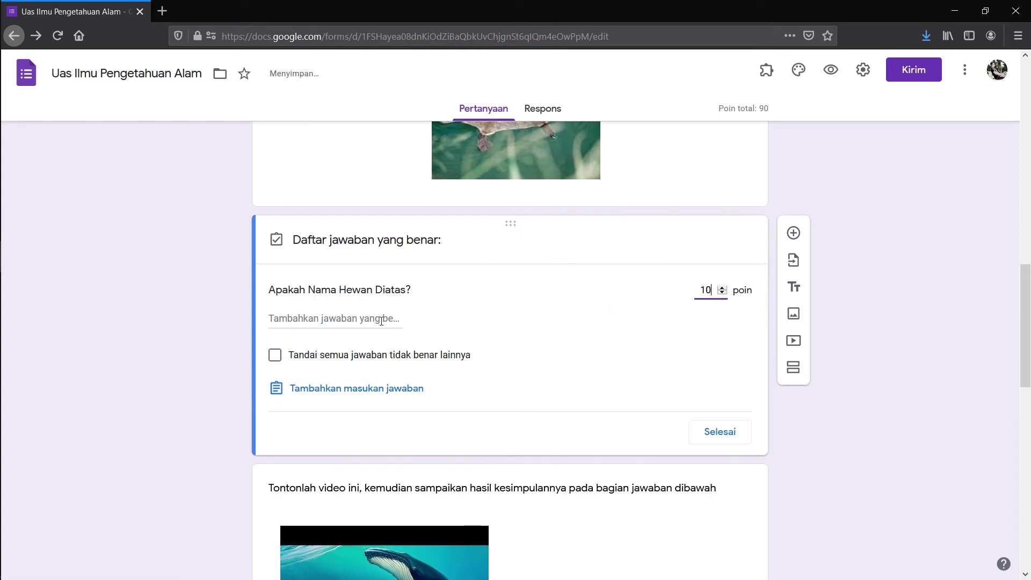
Step: List Platypus, Platipus, platypus and platipus as correct answers for the animal-name question and save its answer key
click(381, 321)
text(Platypus)
key(ctrl+a)
key(ctrl+c)
click(329, 350)
key(ctrl+v)
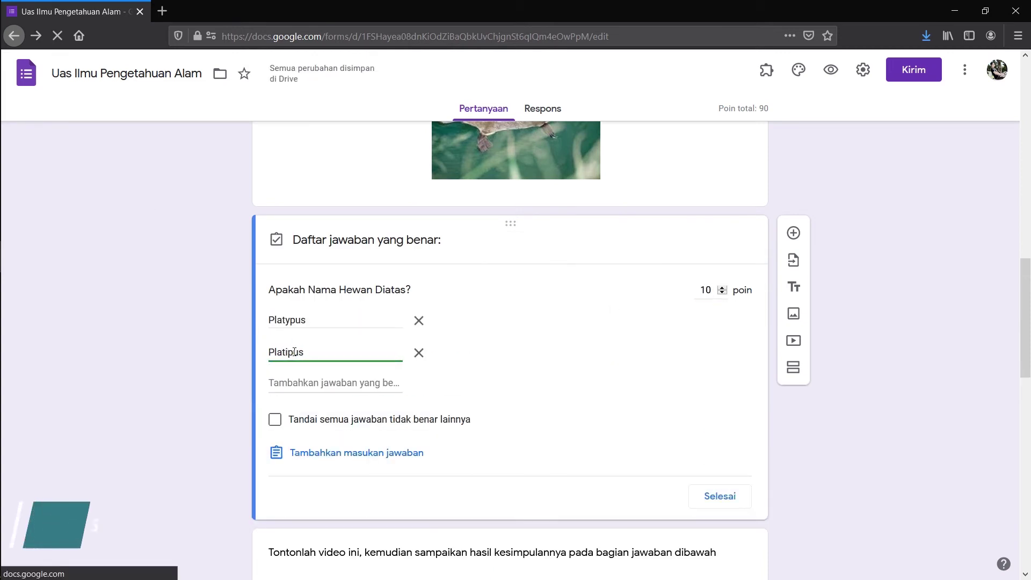
click(305, 382)
text(platypus)
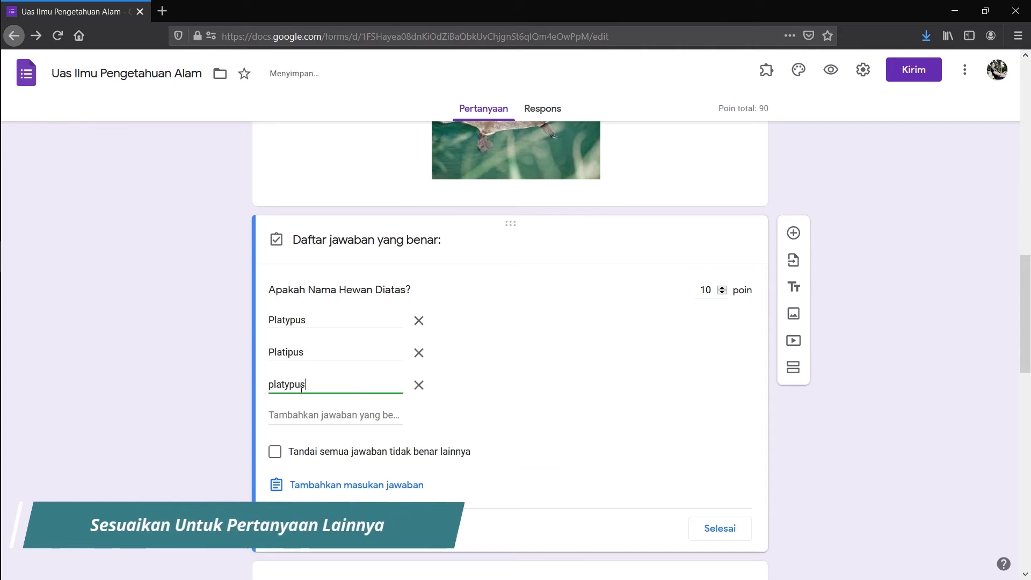
click(297, 414)
text(platip)
scroll(555, 510, down, 2)
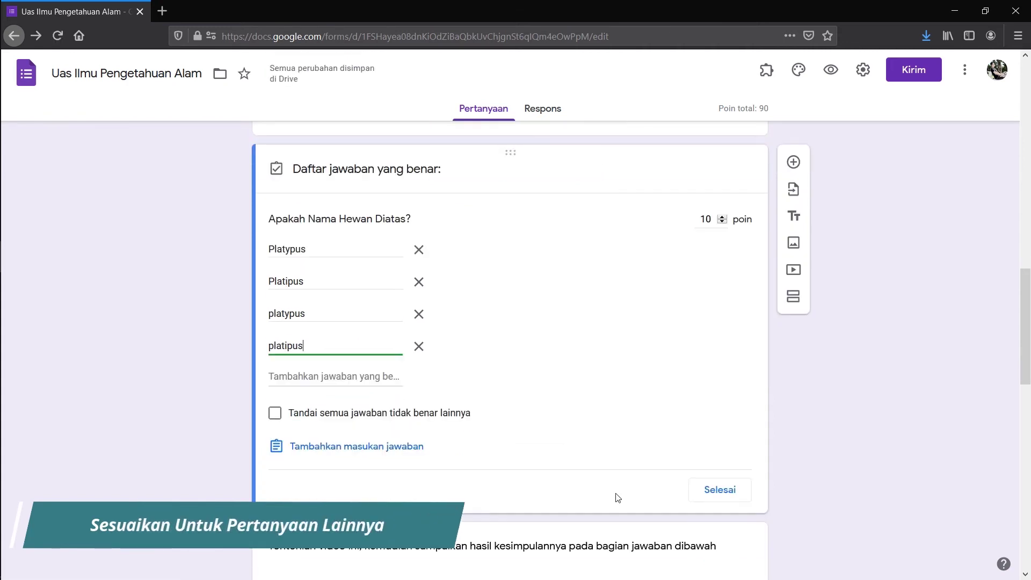
click(703, 497)
Step: Give the first question, about the animal with a venom sac, 10 points and mark Ular Kobra as correct
scroll(713, 509, up, 15)
click(712, 505)
click(313, 494)
click(705, 312)
text(10)
scroll(575, 394, down, 8)
click(710, 424)
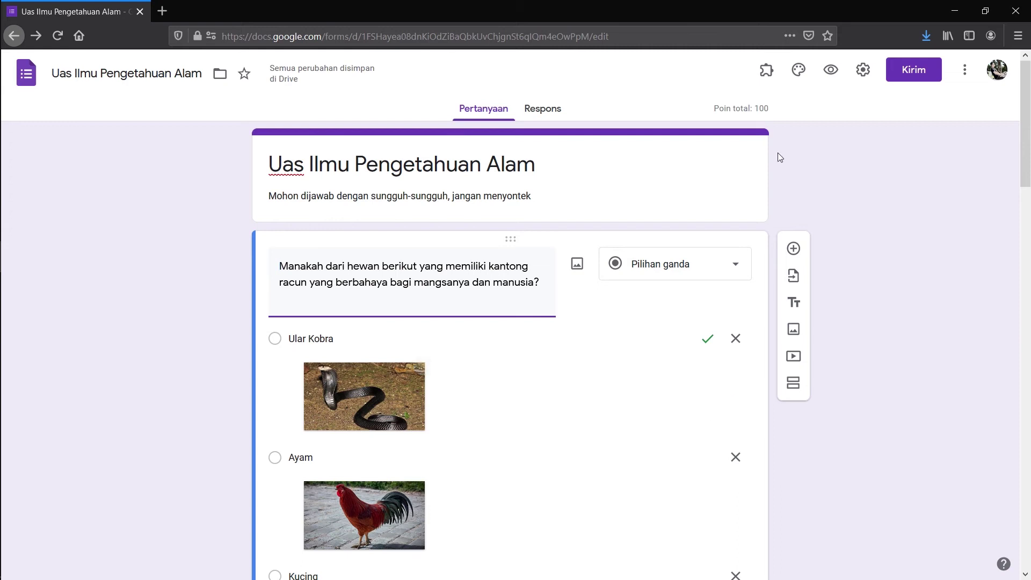
Step: Insert the painted hands and face picture from the Kantor dan Sekolah themes as the form's header image
click(799, 71)
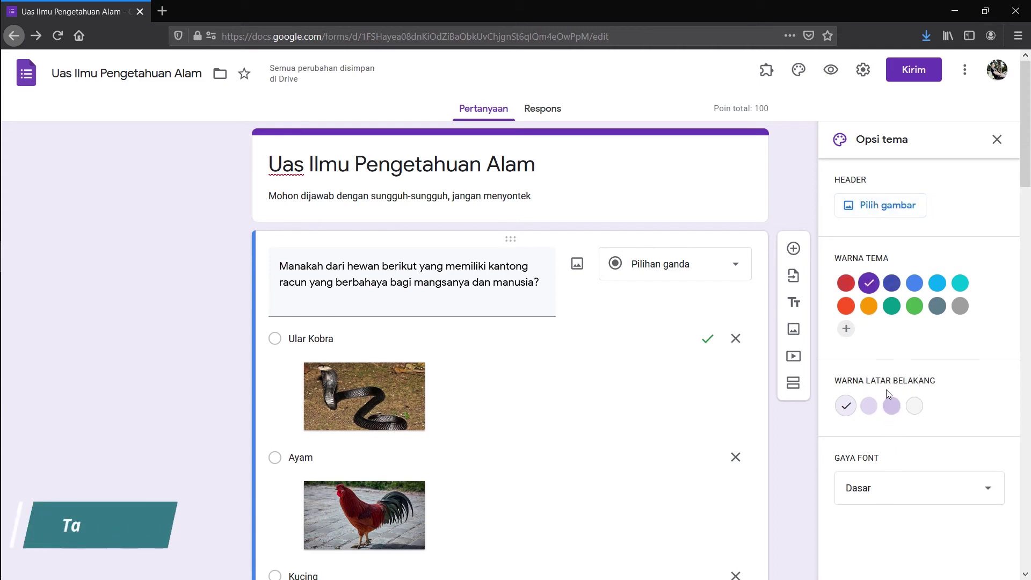
click(891, 215)
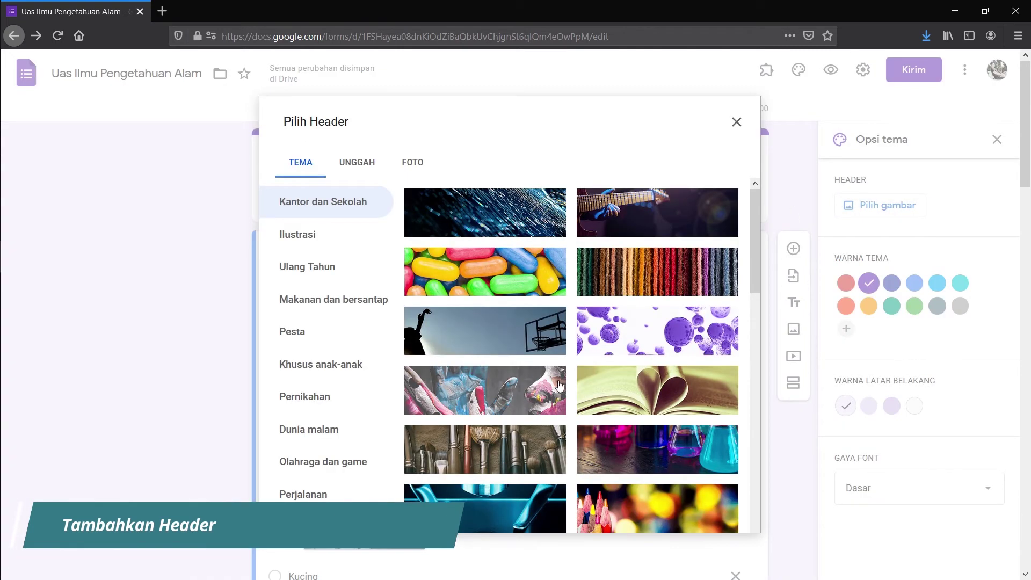
click(536, 398)
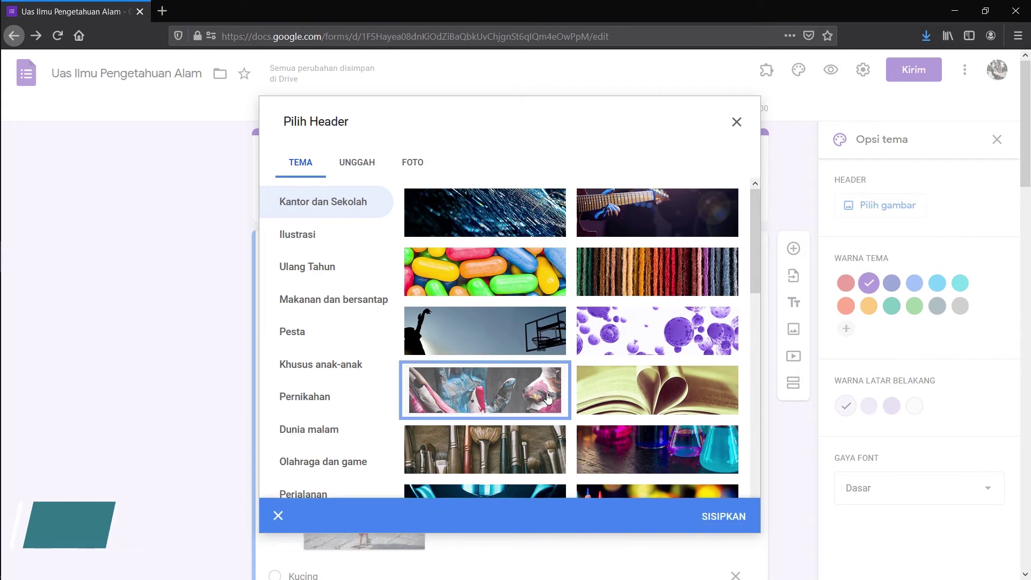
click(726, 516)
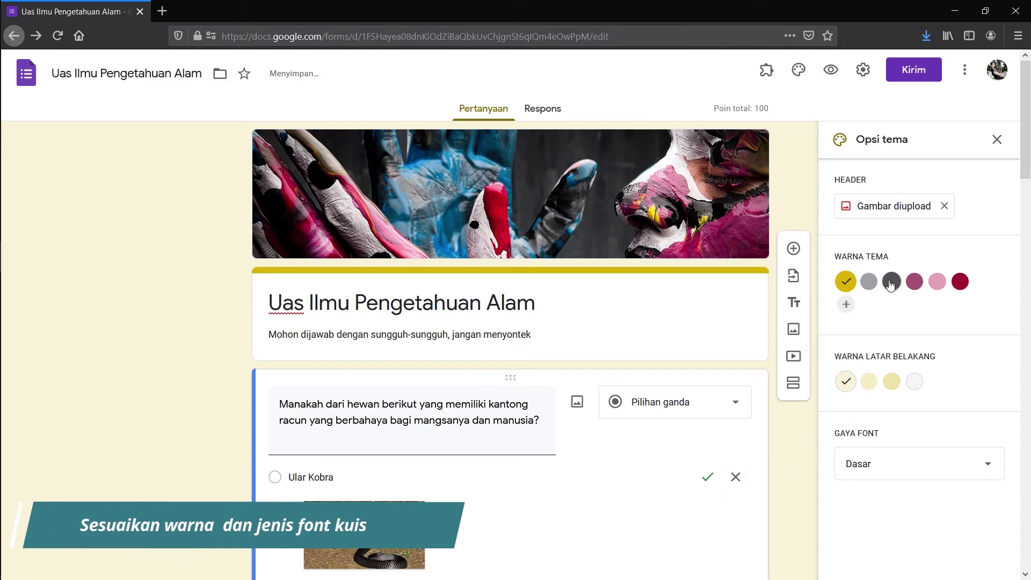
Step: Set the form's theme colour to magenta-purple and its background to the darkest pink shade
click(874, 283)
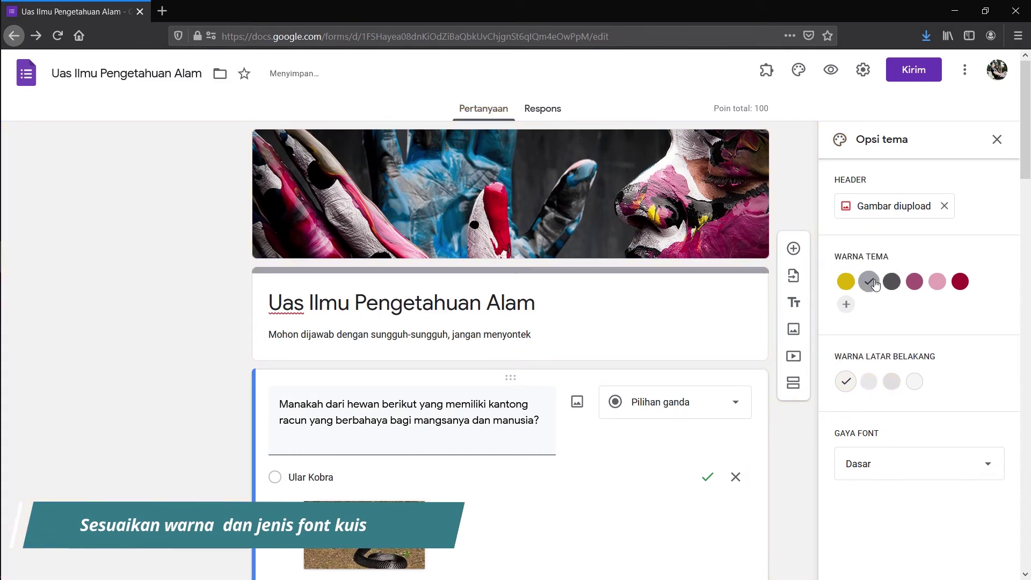
click(909, 288)
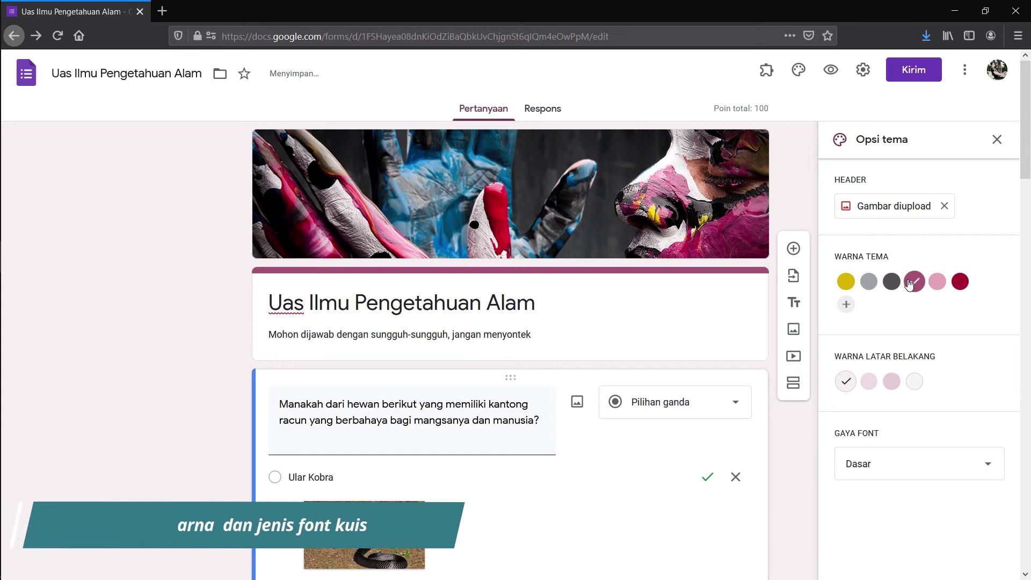
click(893, 387)
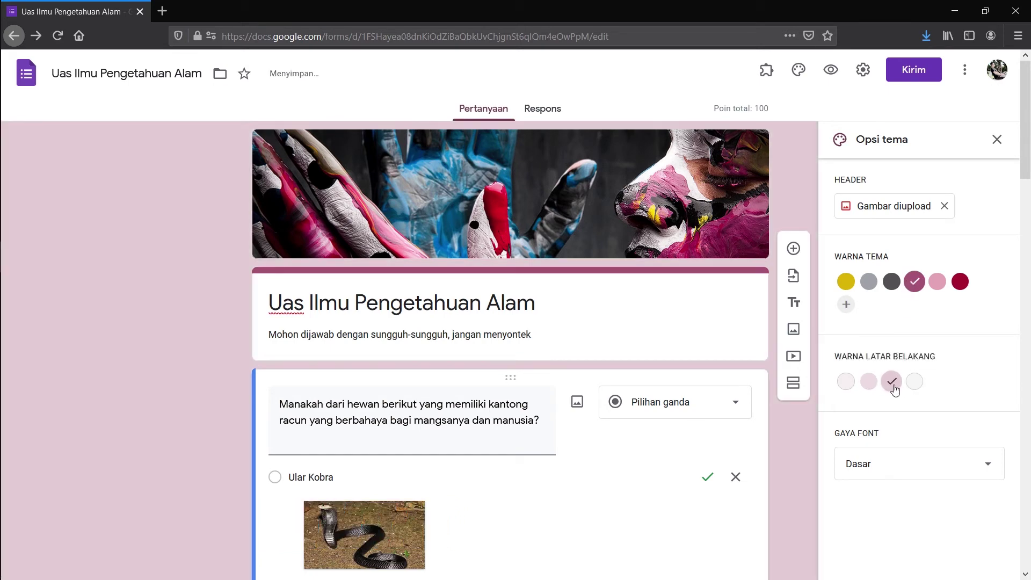
Step: Set the form's font style to Formal
scroll(894, 408, down, 3)
click(895, 463)
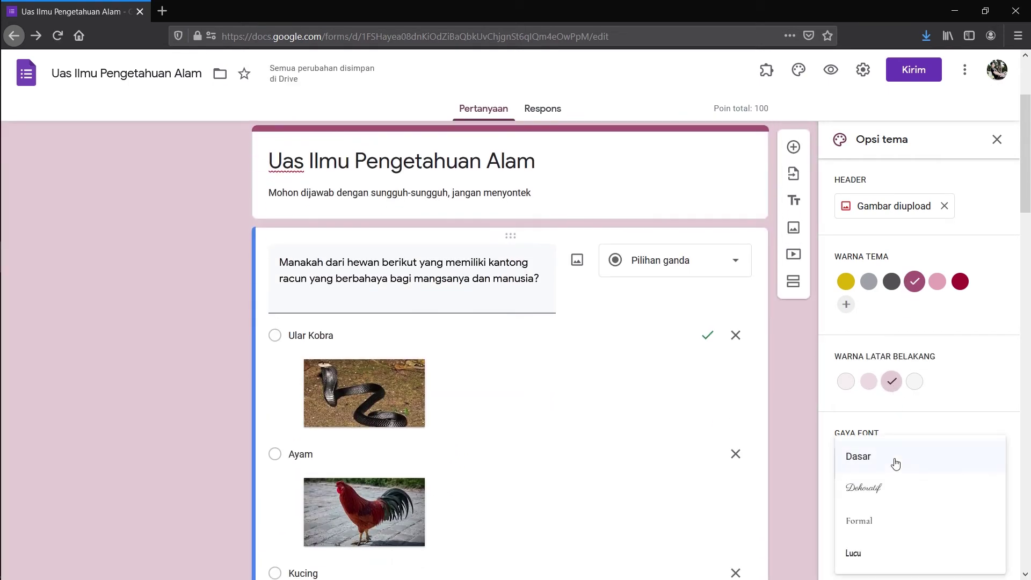
click(887, 522)
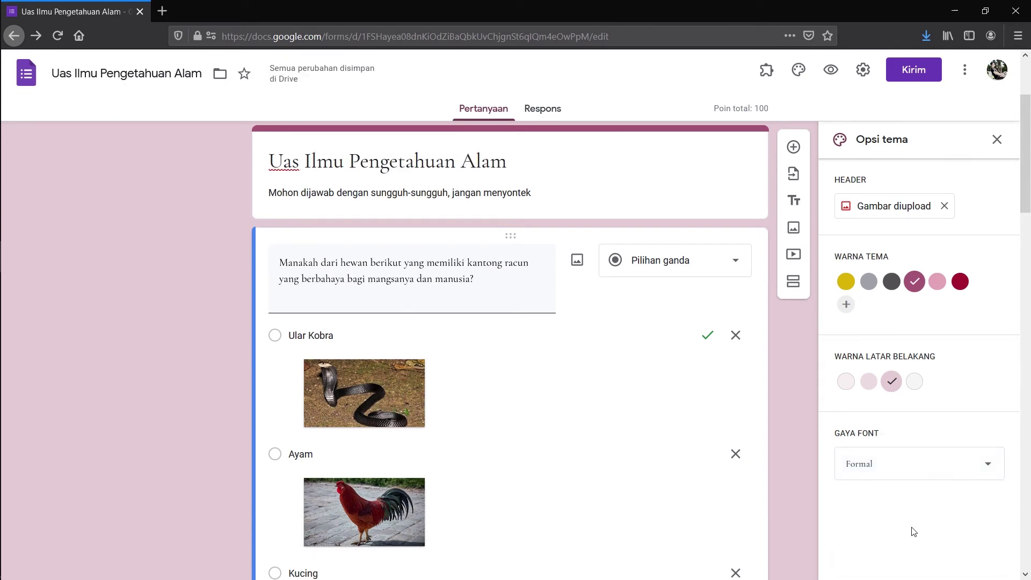
scroll(913, 531, up, 3)
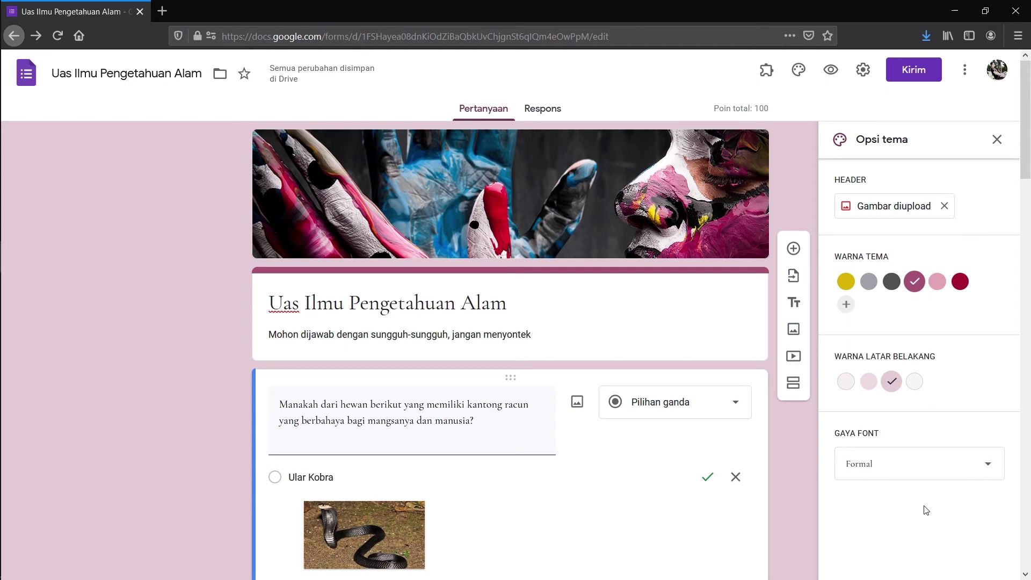
Step: Preview the form as a respondent, look through its questions and theme, and return to the editor
click(831, 70)
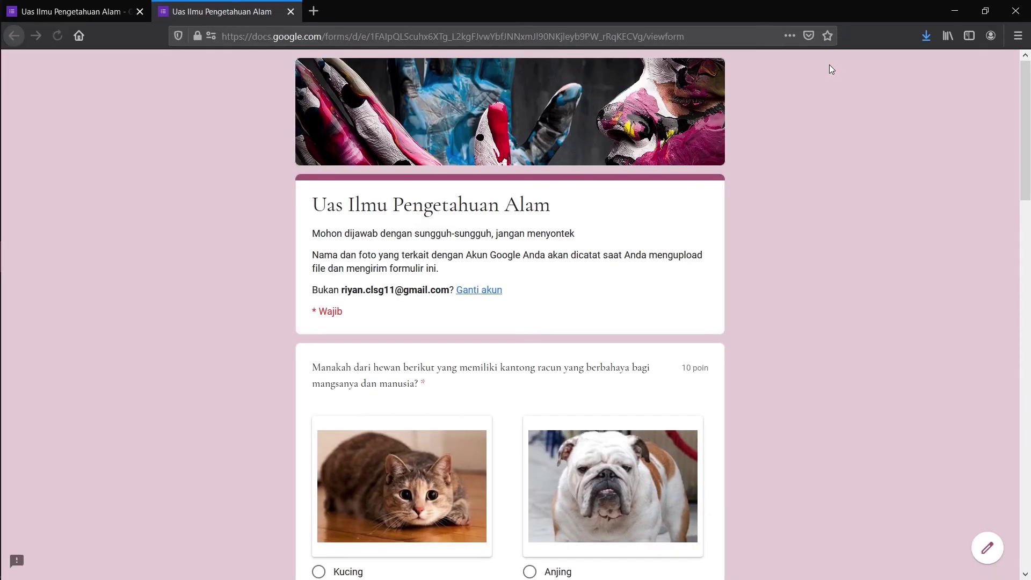
scroll(778, 211, down, 4)
scroll(779, 214, down, 20)
scroll(780, 215, up, 15)
scroll(781, 215, down, 9)
scroll(780, 214, up, 9)
scroll(779, 213, up, 15)
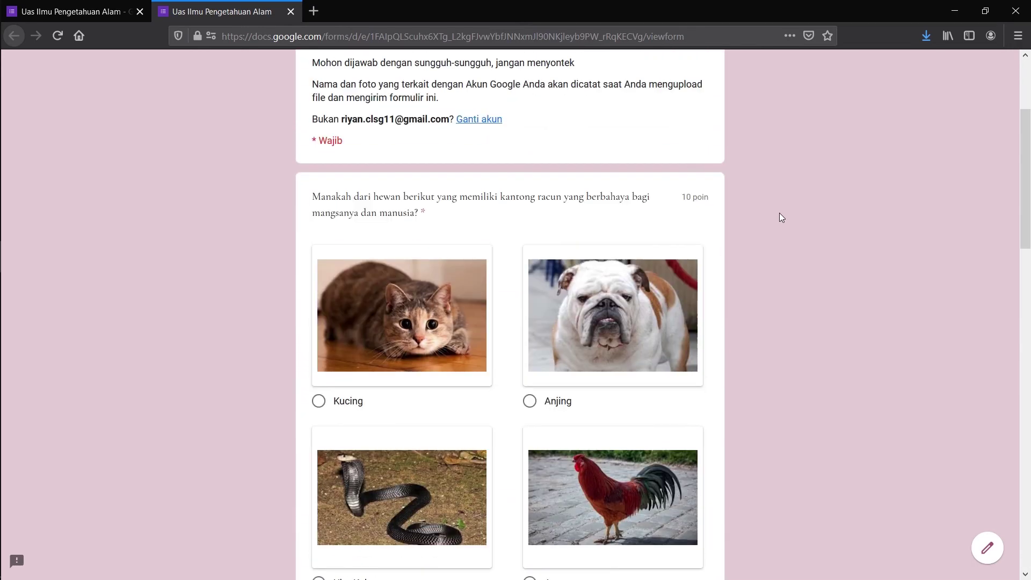
click(118, 4)
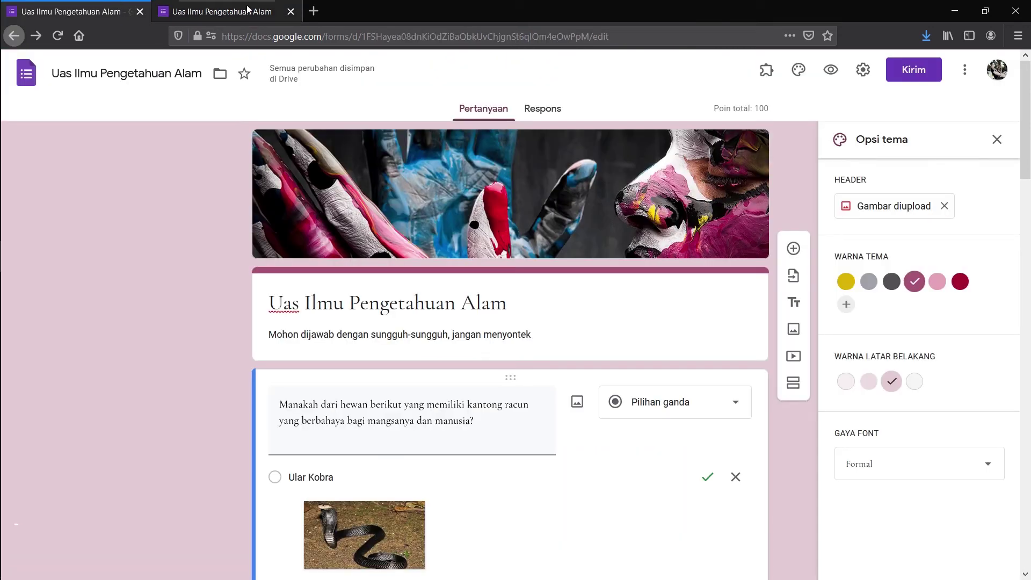
Step: Turn on email address collection and the limit of 1 response, save the form settings and close the theme options
click(862, 69)
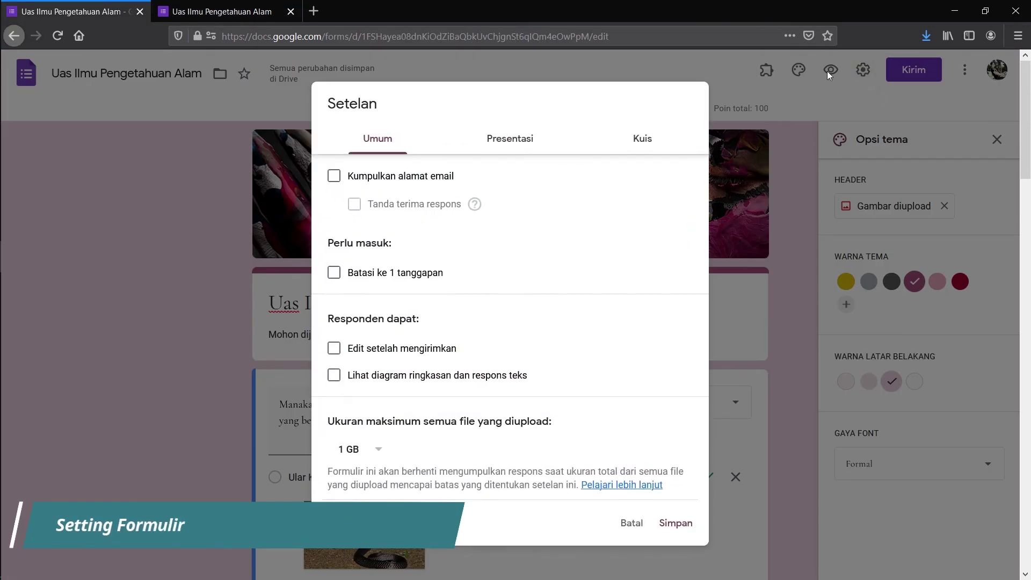
click(402, 177)
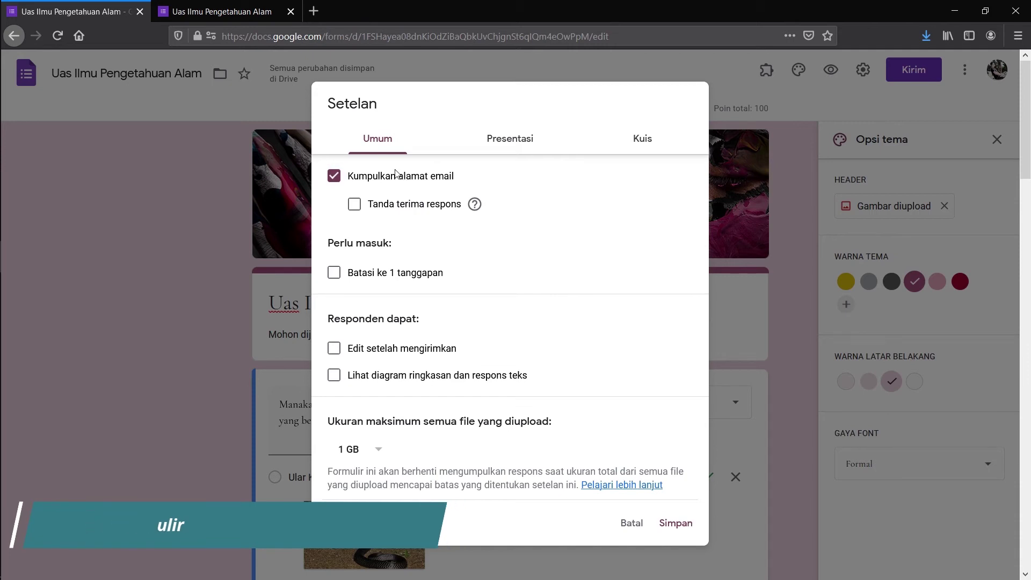
click(374, 279)
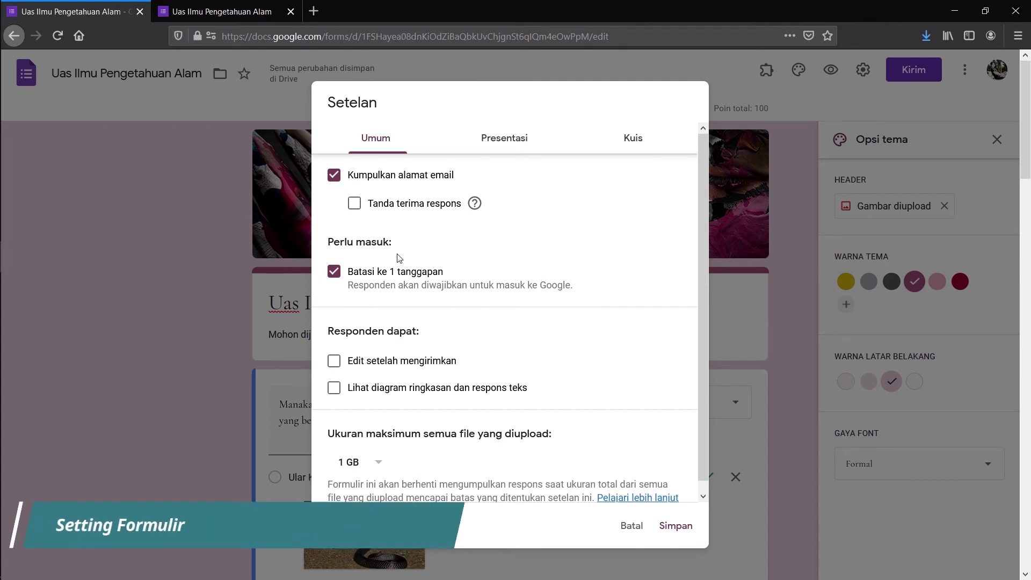
click(505, 143)
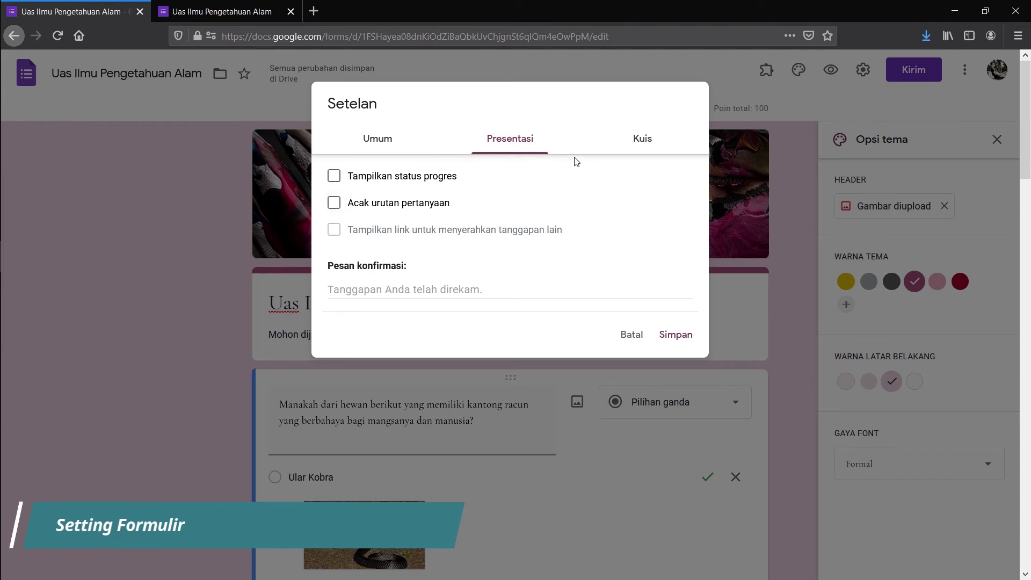
click(683, 333)
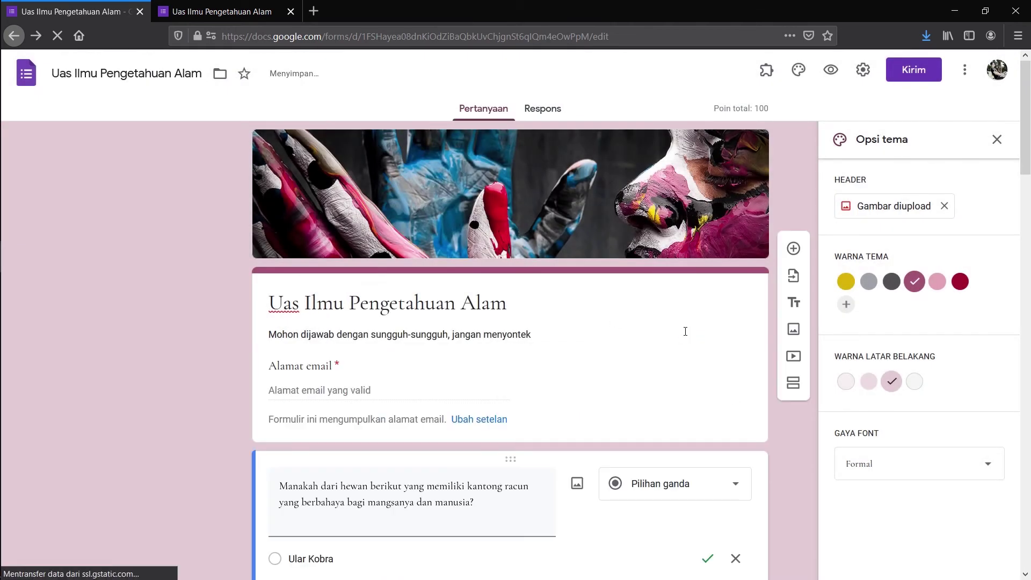
scroll(691, 348, down, 4)
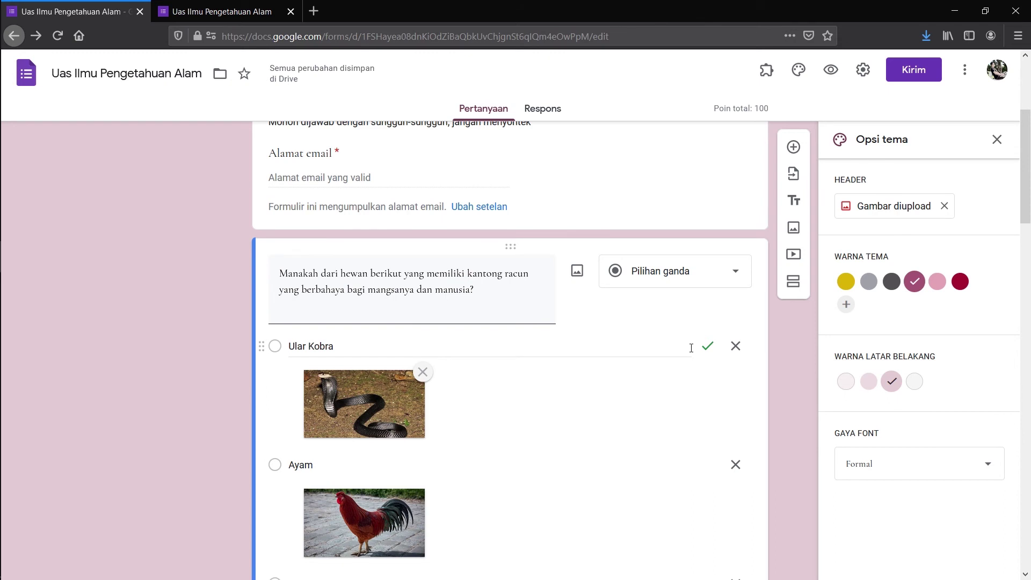
scroll(691, 348, up, 4)
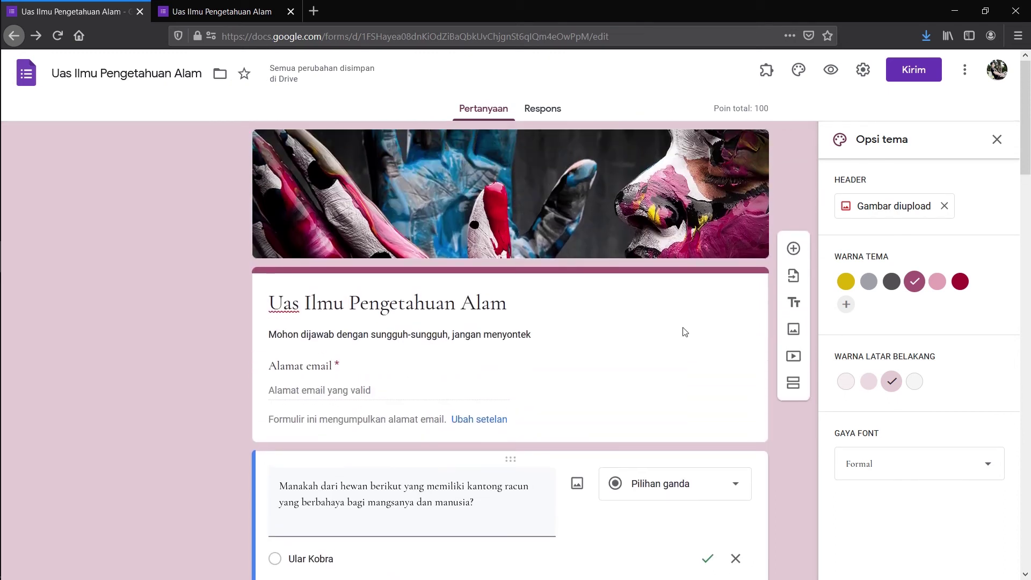
click(997, 140)
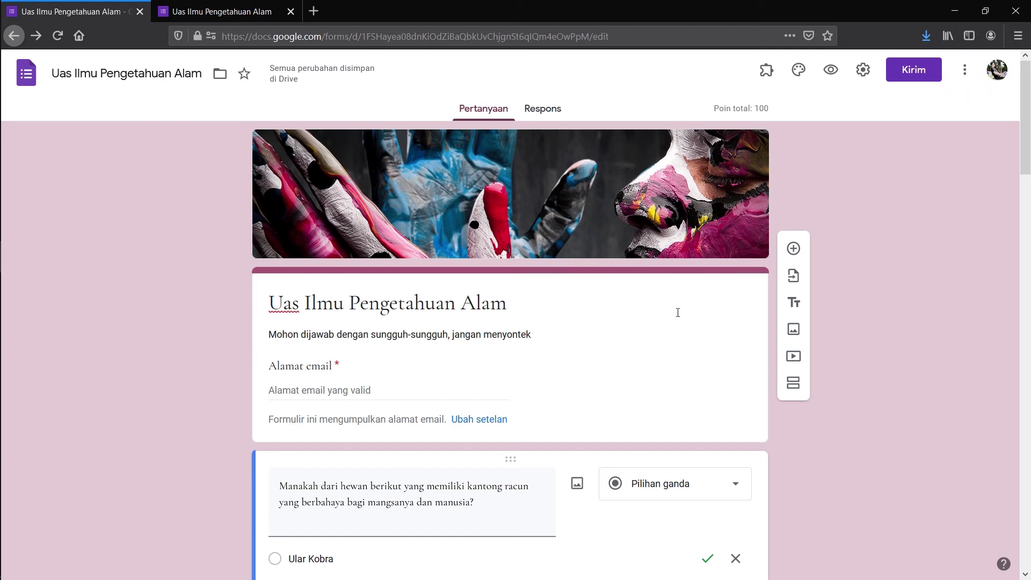
Step: Search the form add-ons for formLimiter, view its details page and close the Google Workspace Marketplace
click(976, 70)
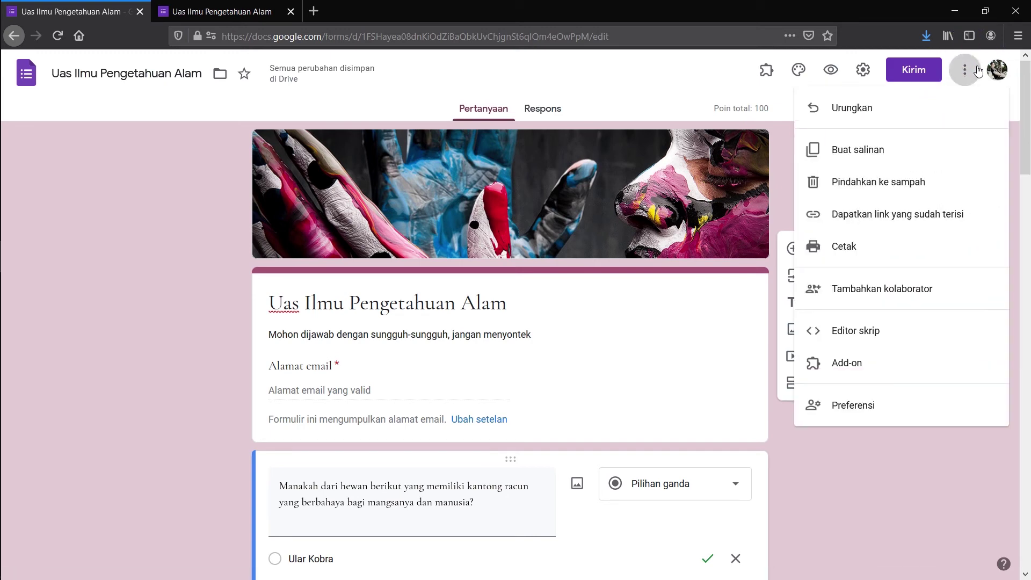
click(844, 372)
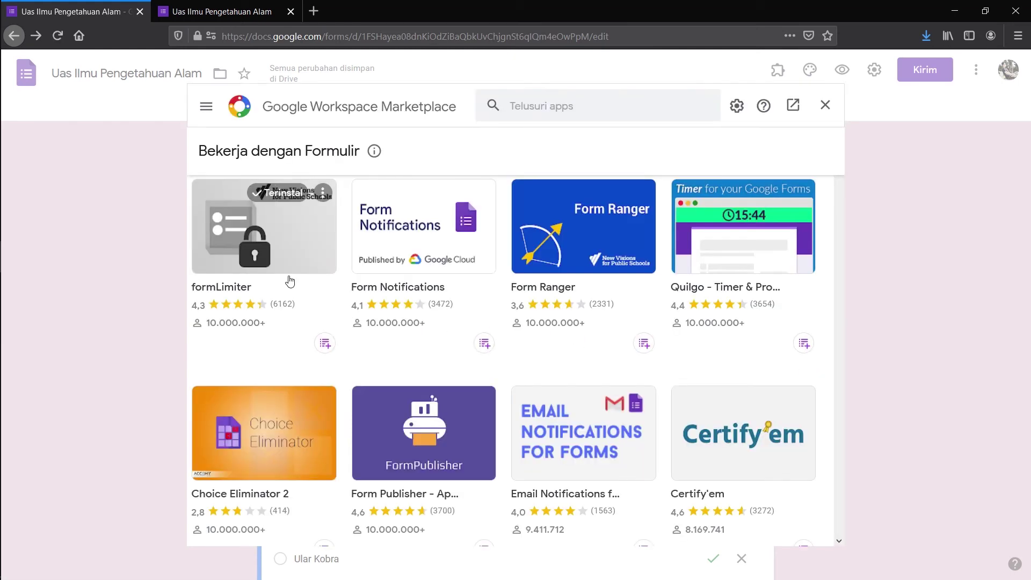
click(543, 99)
text(form)
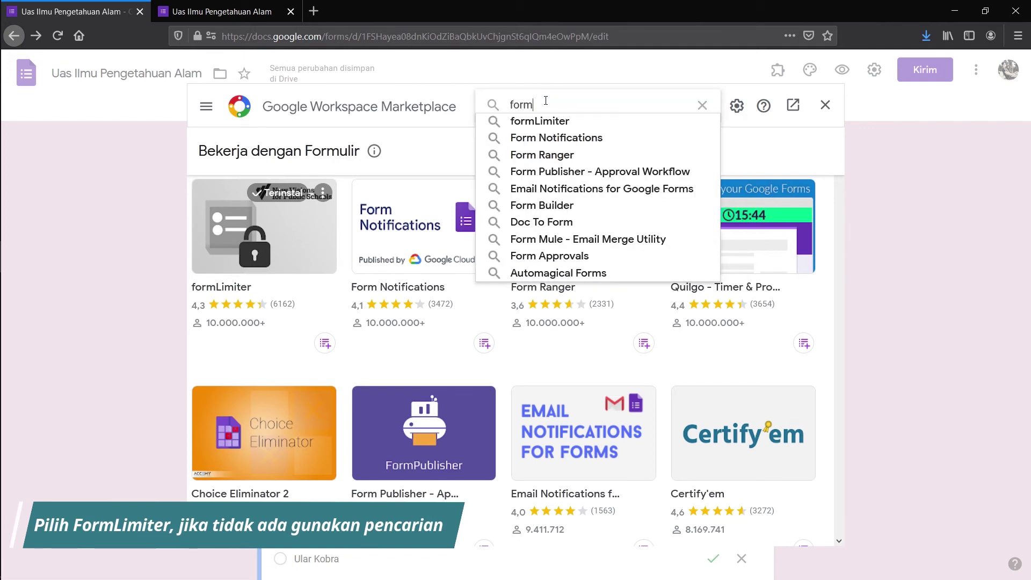
text(Limiter)
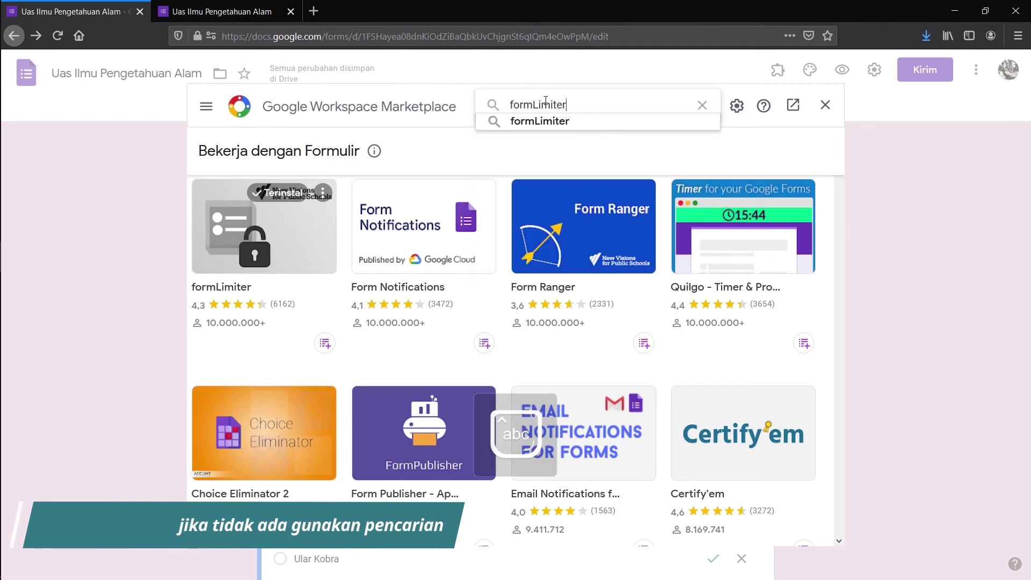
click(547, 125)
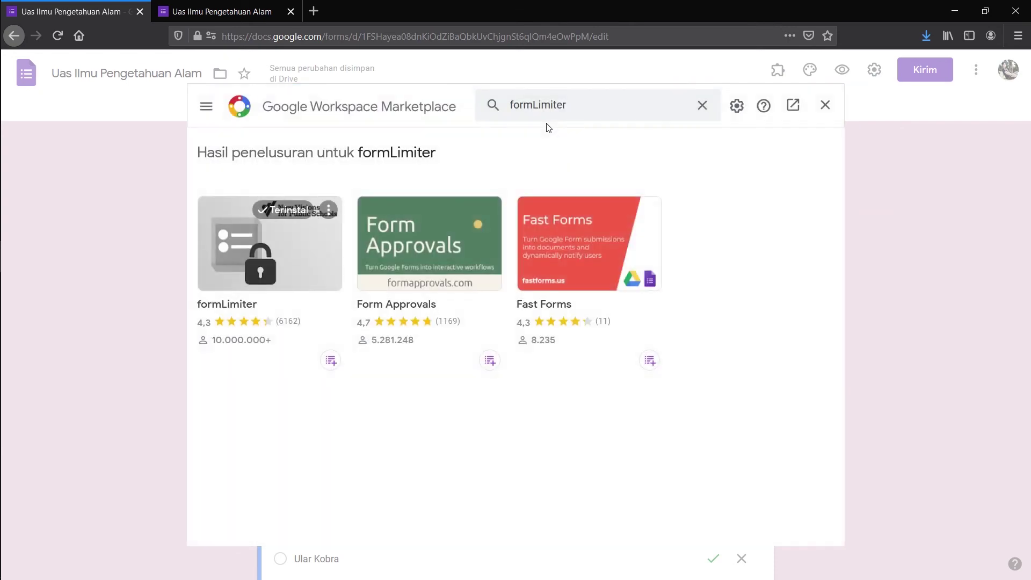
click(256, 267)
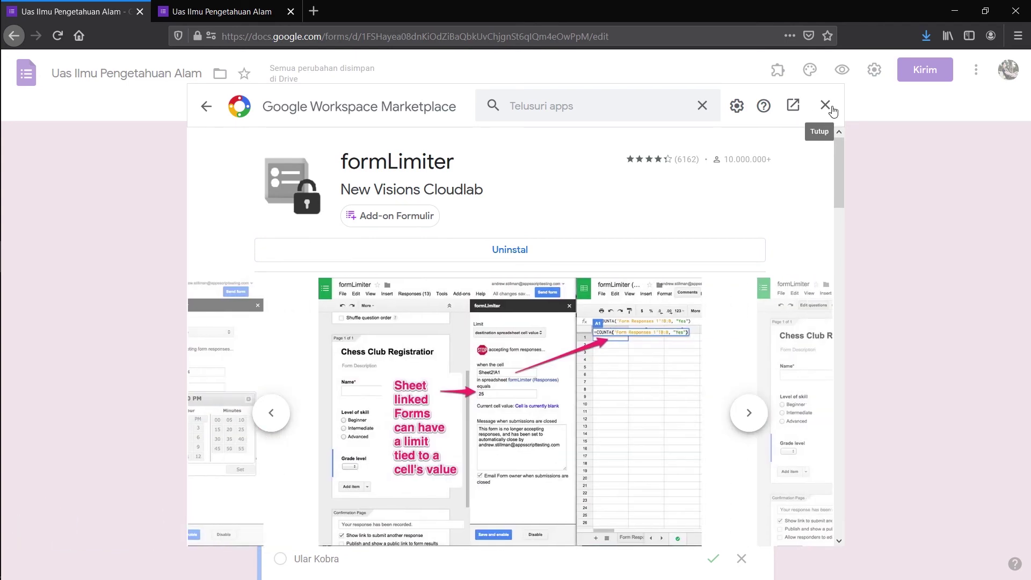
click(825, 105)
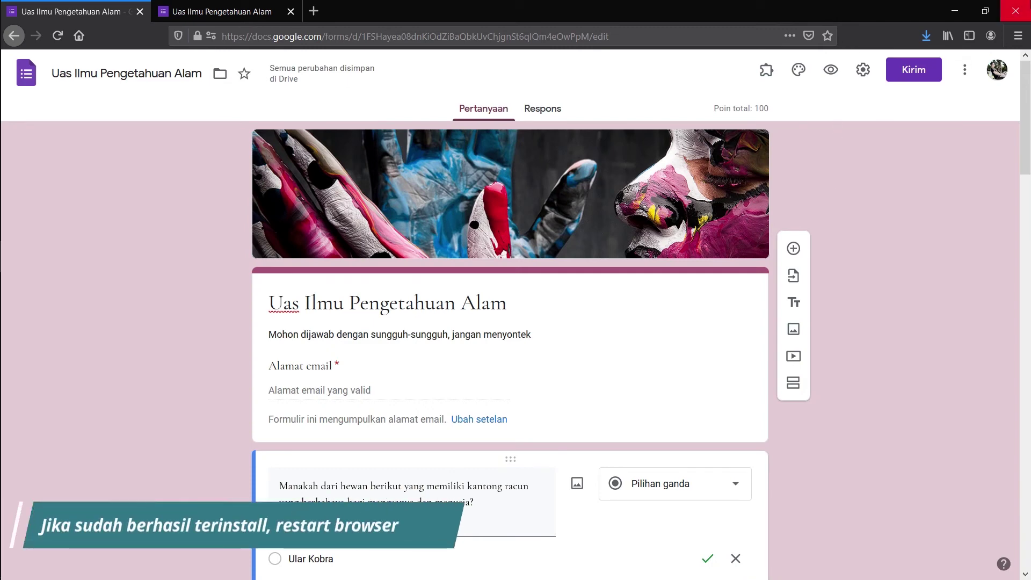
Step: Restart the browser, search Google for "google form" and reopen the form "Uas Ilmu Pengetahuan Alam" from the recent forms
click(1015, 11)
click(486, 318)
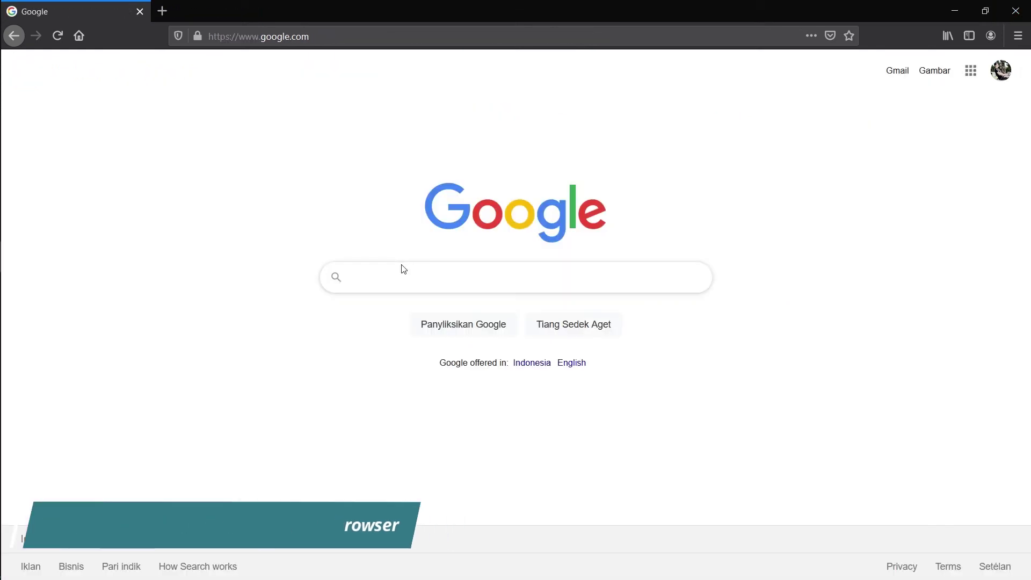
text(google form)
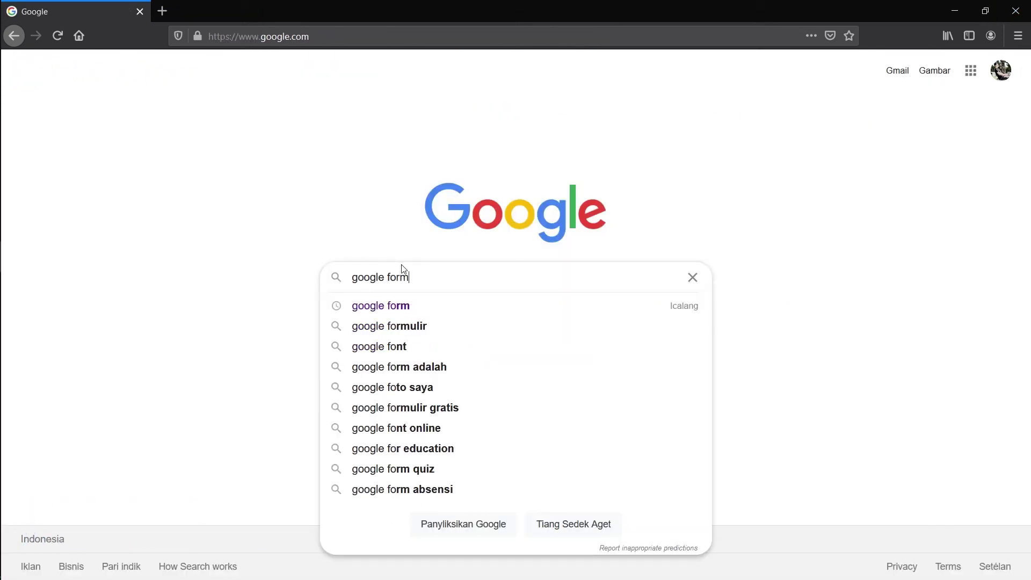
key(Return)
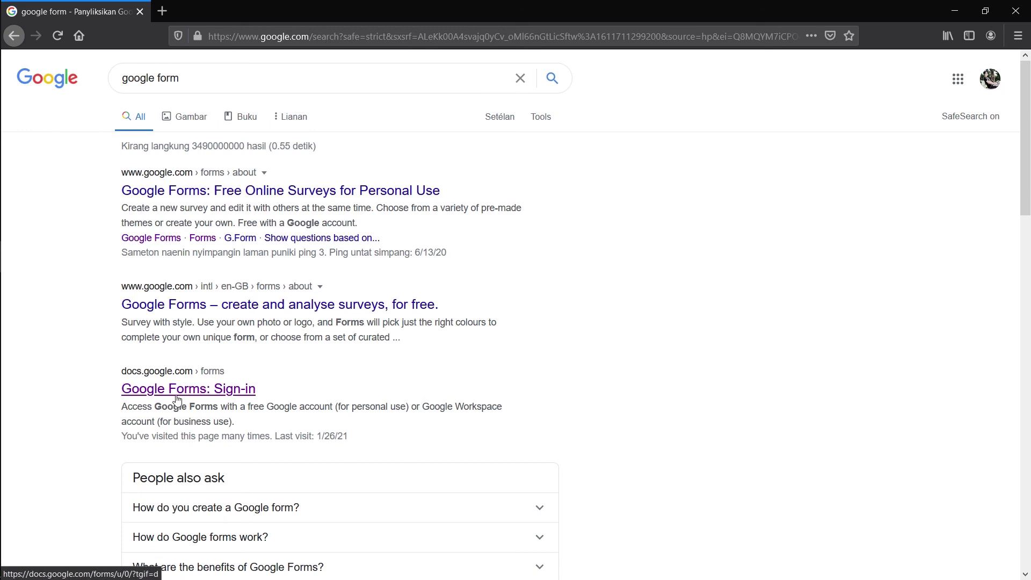
click(177, 397)
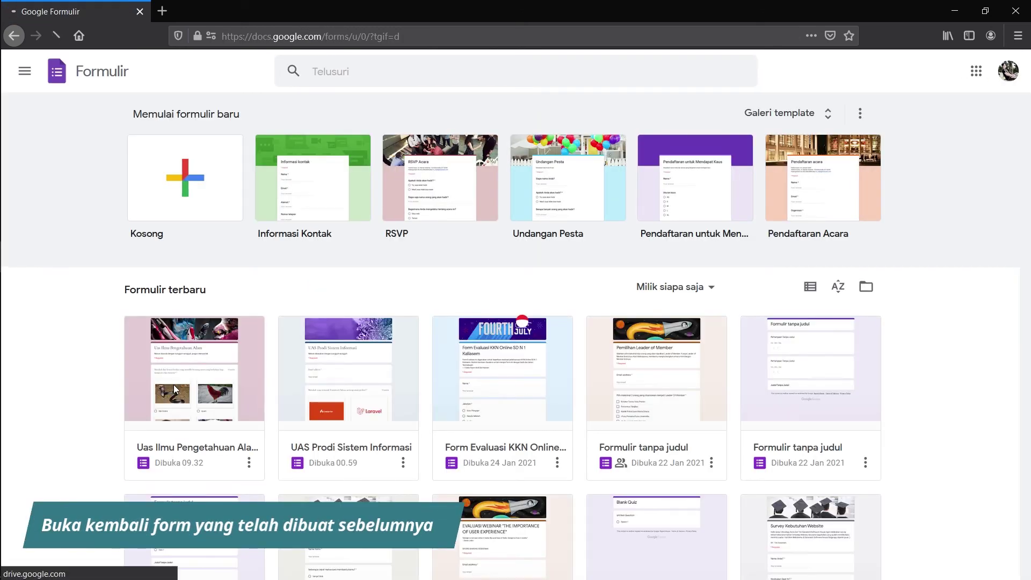
click(173, 384)
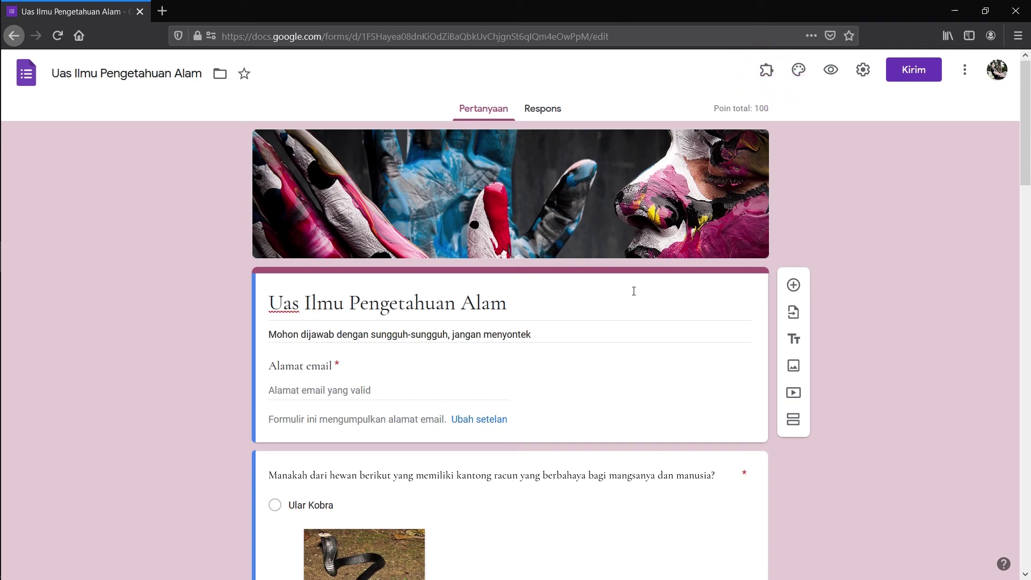
Step: Open the limit settings of the formLimiter add-on and set the limit type to date and time
click(767, 70)
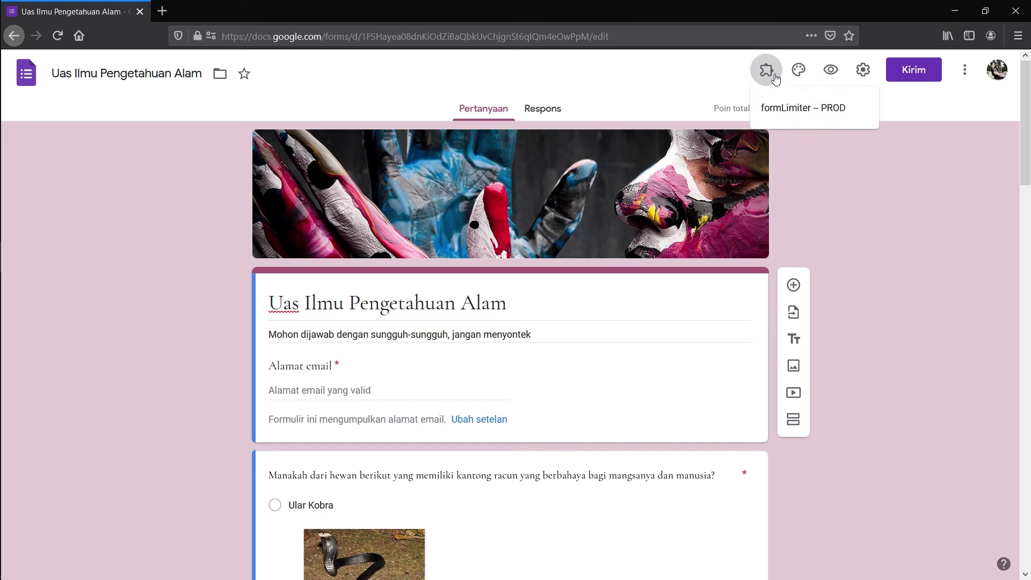
click(797, 108)
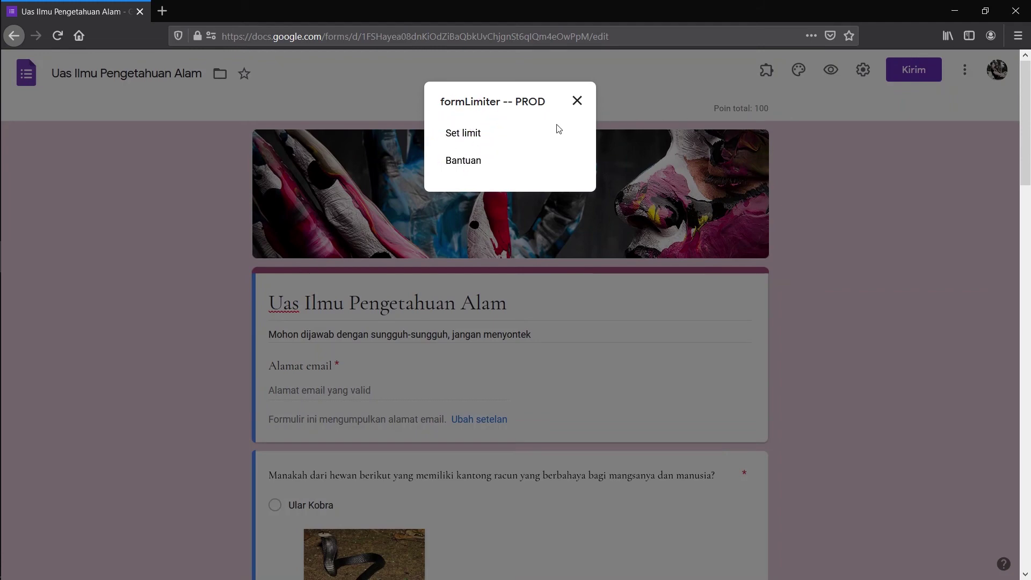
click(494, 132)
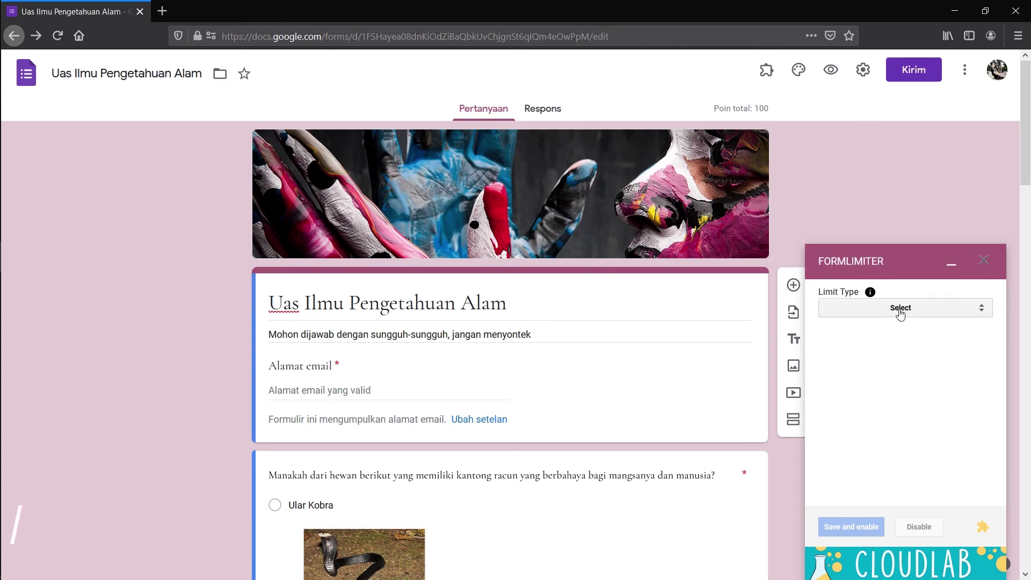
click(900, 308)
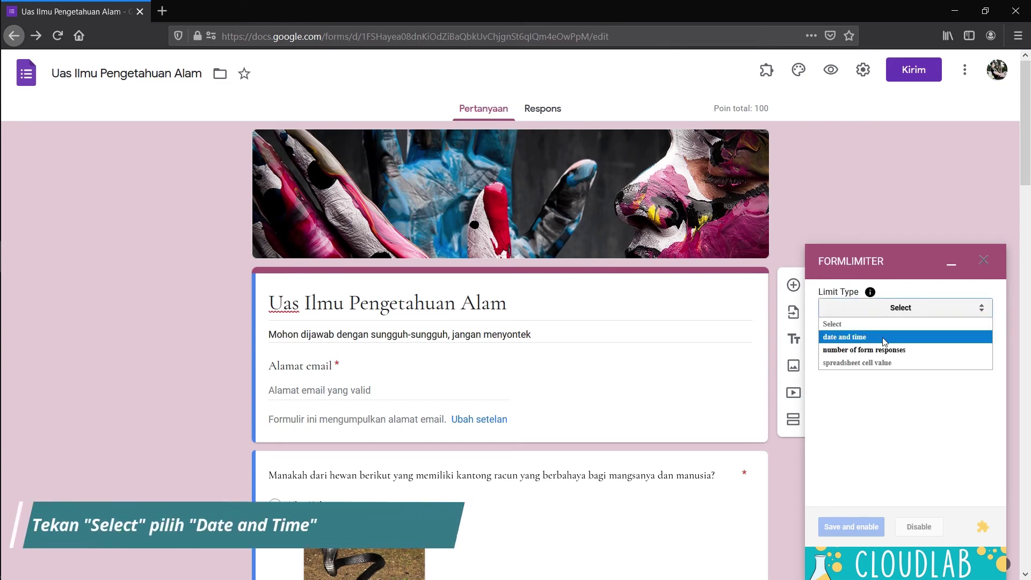
click(883, 337)
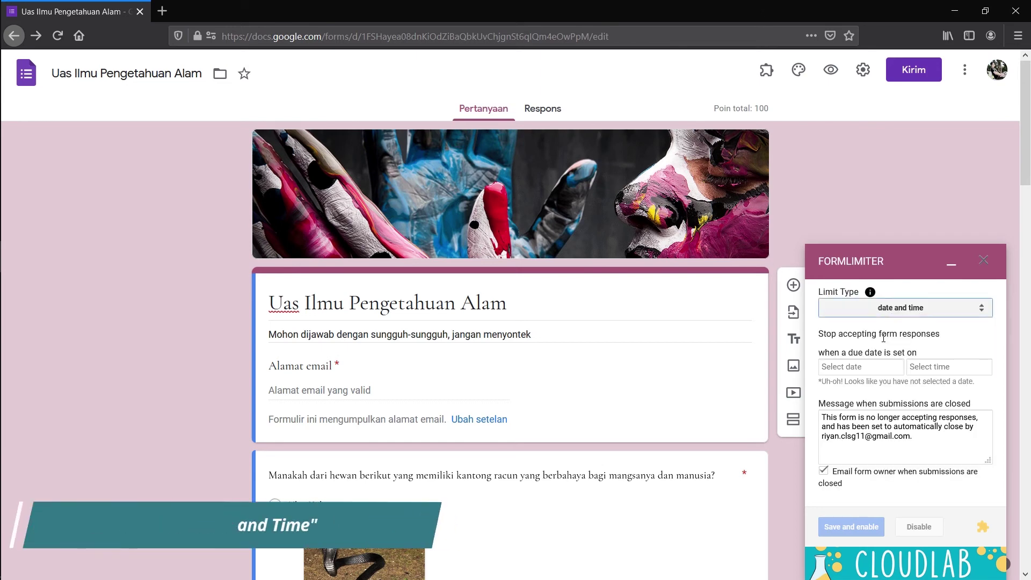
Step: Set the form to stop accepting responses on 01/27/2021 at 12:00 PM, save and enable the limit, and close formLimiter
click(857, 368)
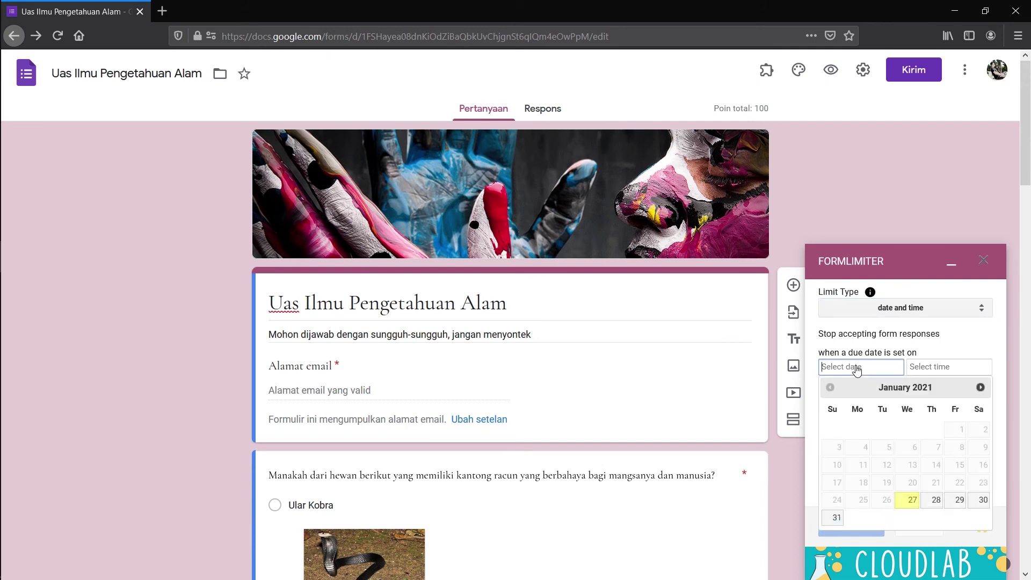
click(916, 510)
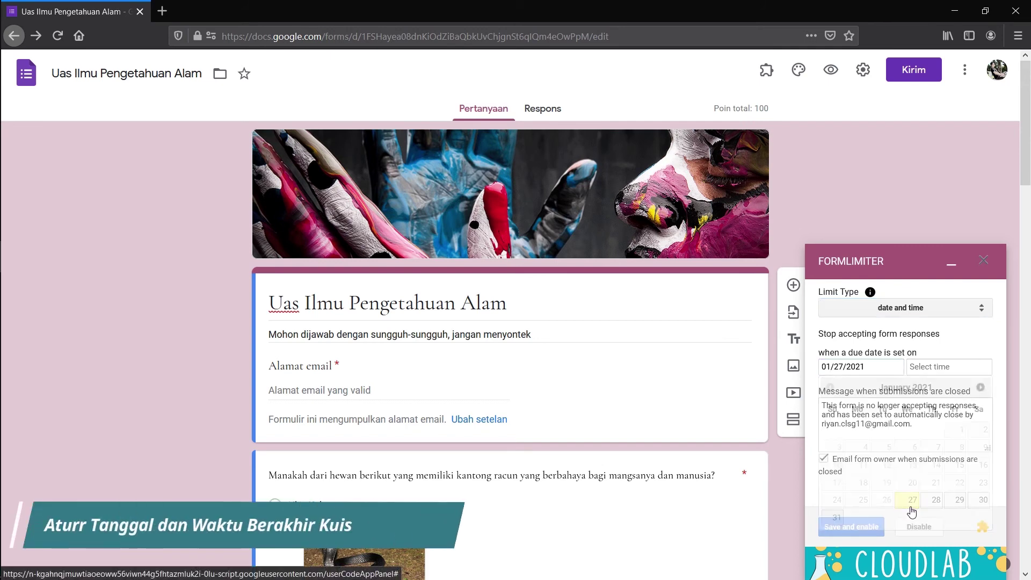
click(915, 370)
click(872, 492)
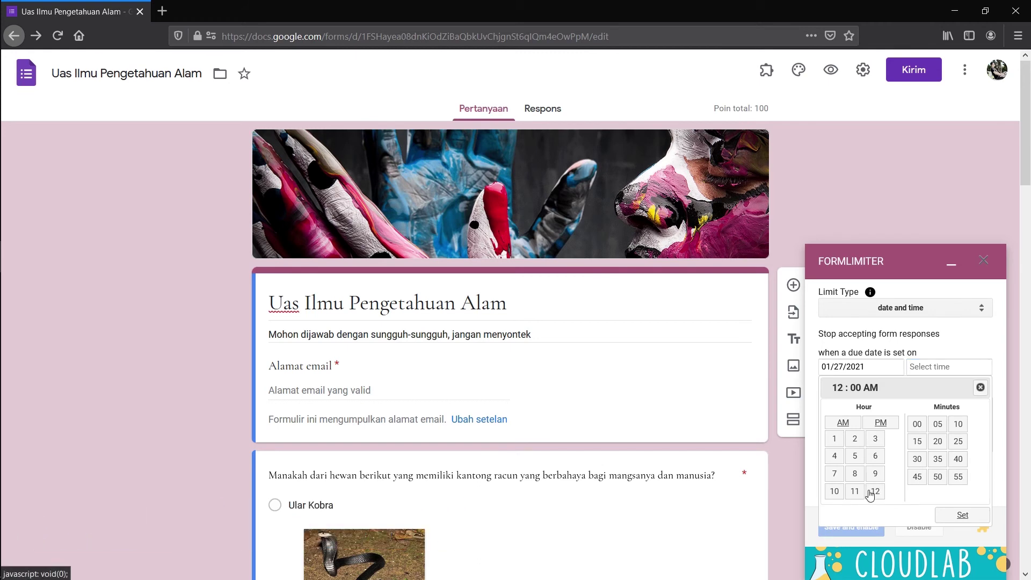
click(963, 516)
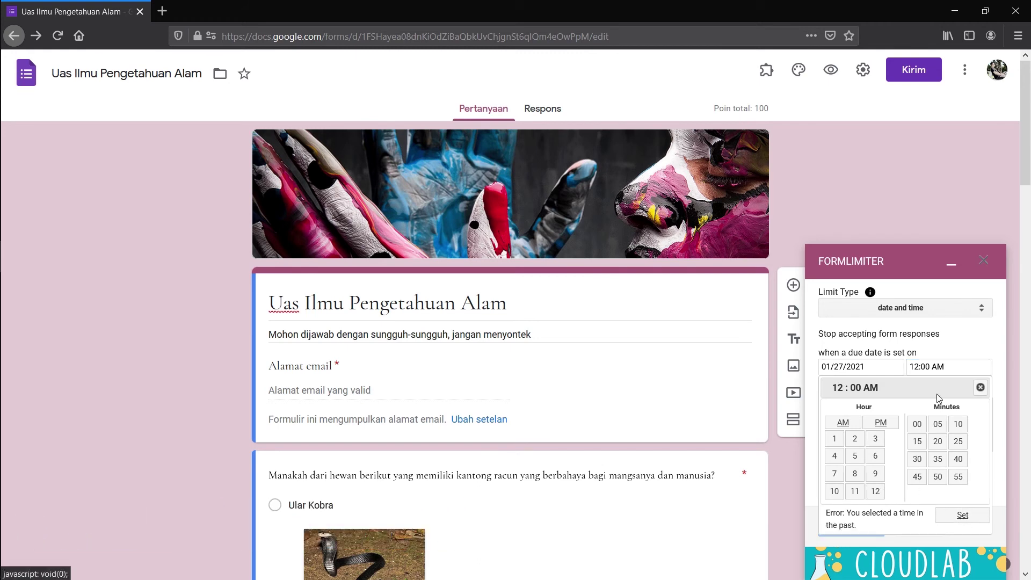
click(880, 422)
click(962, 515)
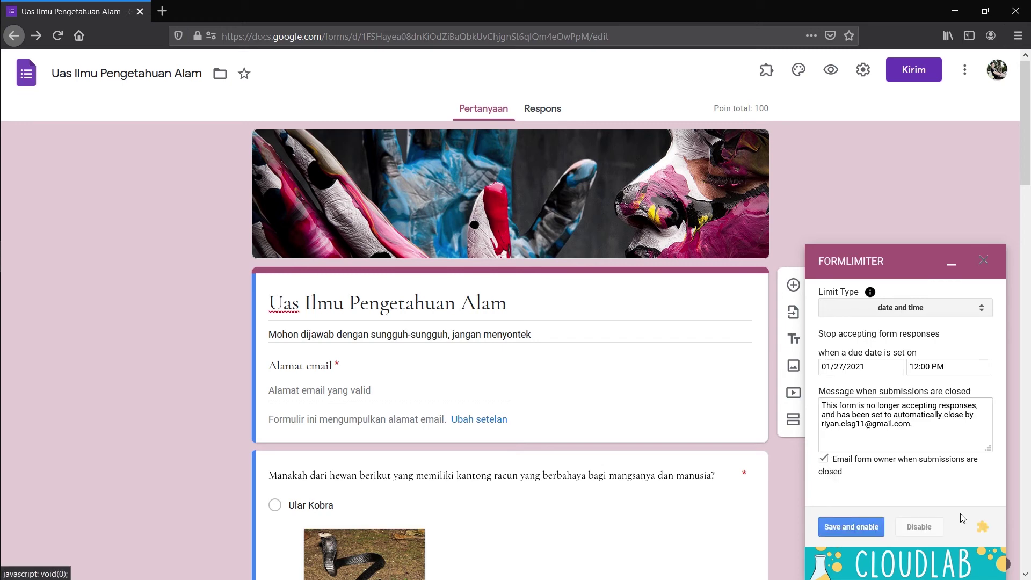
click(847, 527)
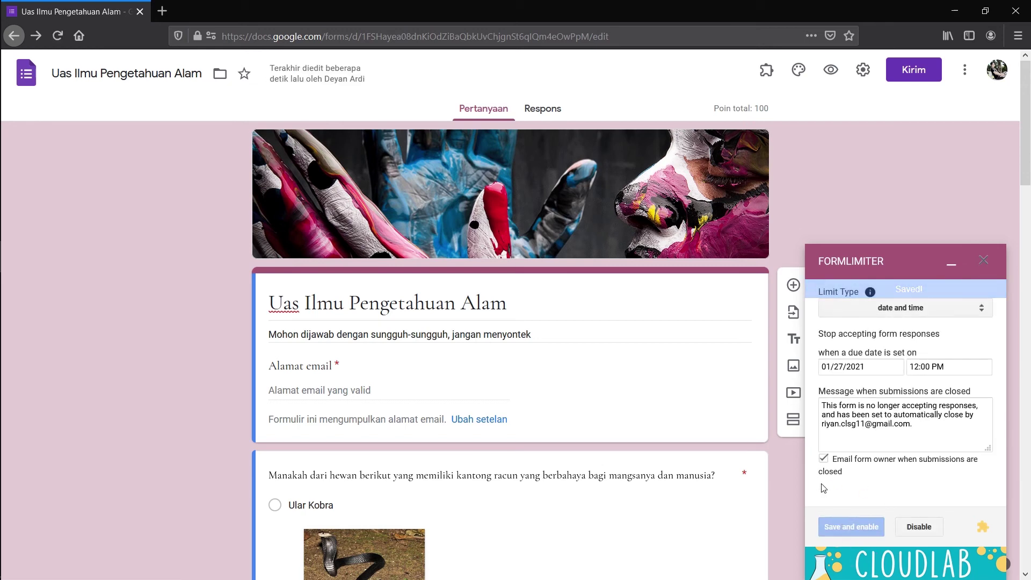
click(984, 260)
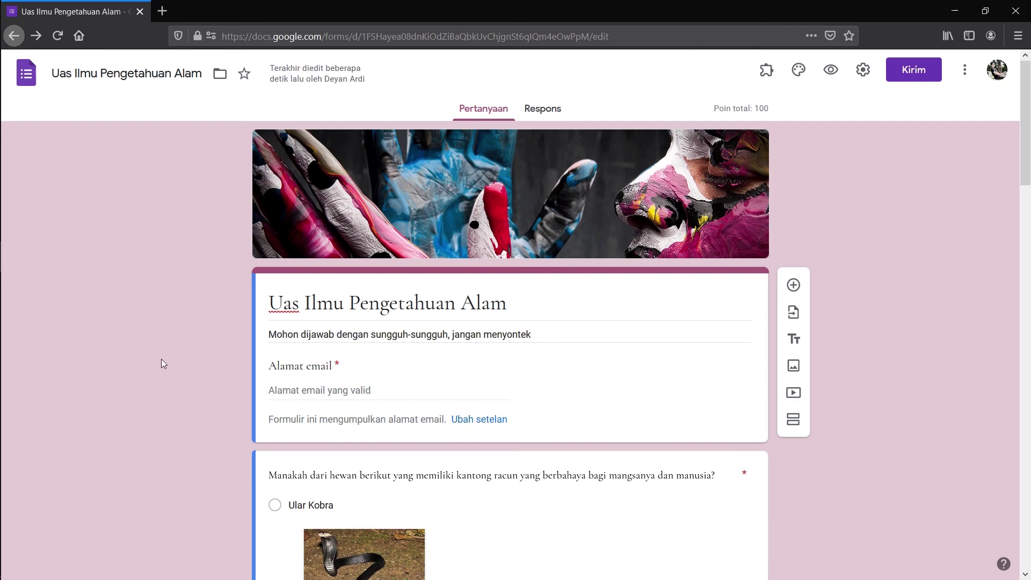
Step: Open the form's sending options, choose sharing by link and shorten the URL
click(903, 72)
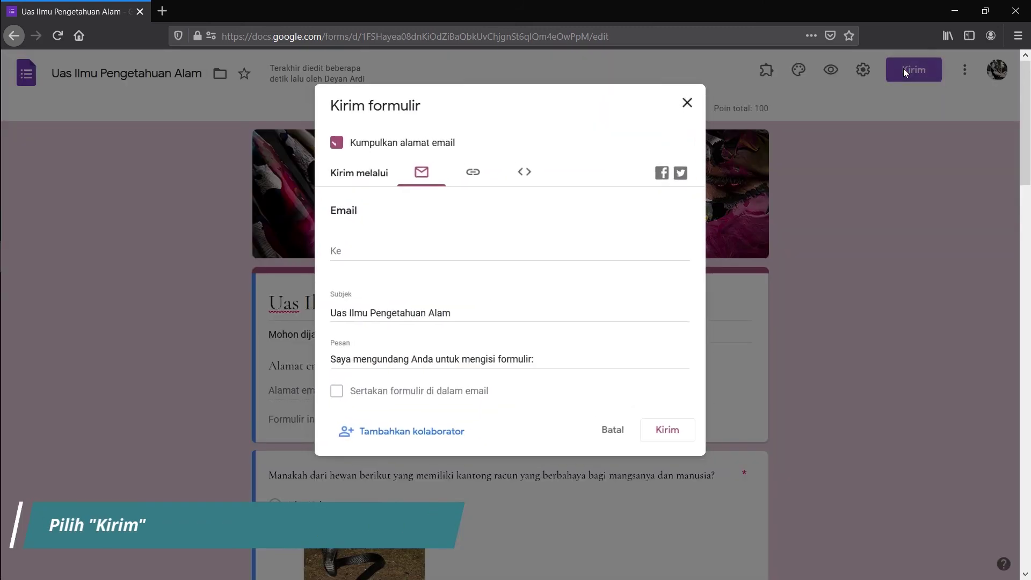
click(478, 179)
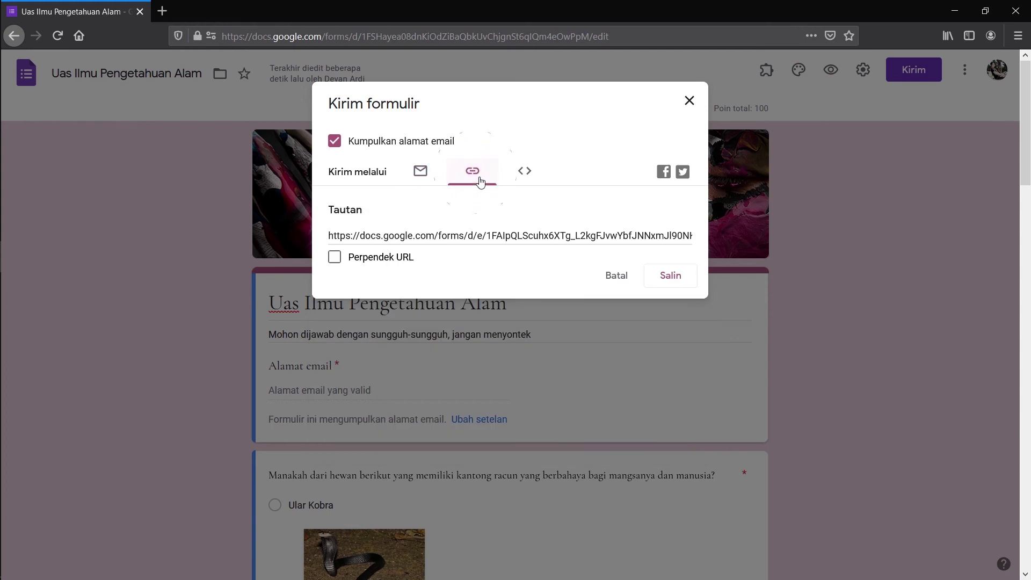
click(365, 266)
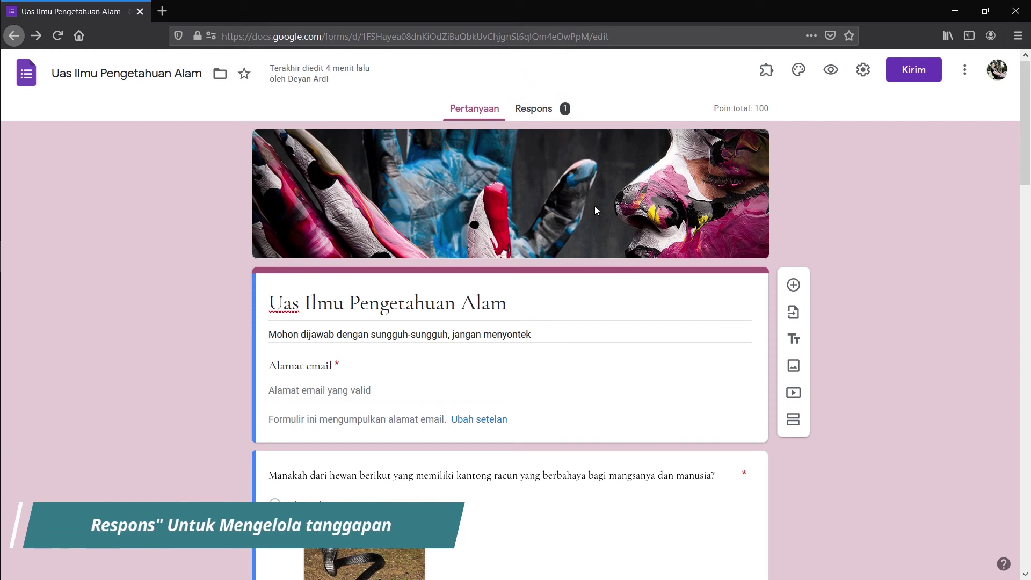
Step: View the form's responses as a summary, by question and individually
click(538, 122)
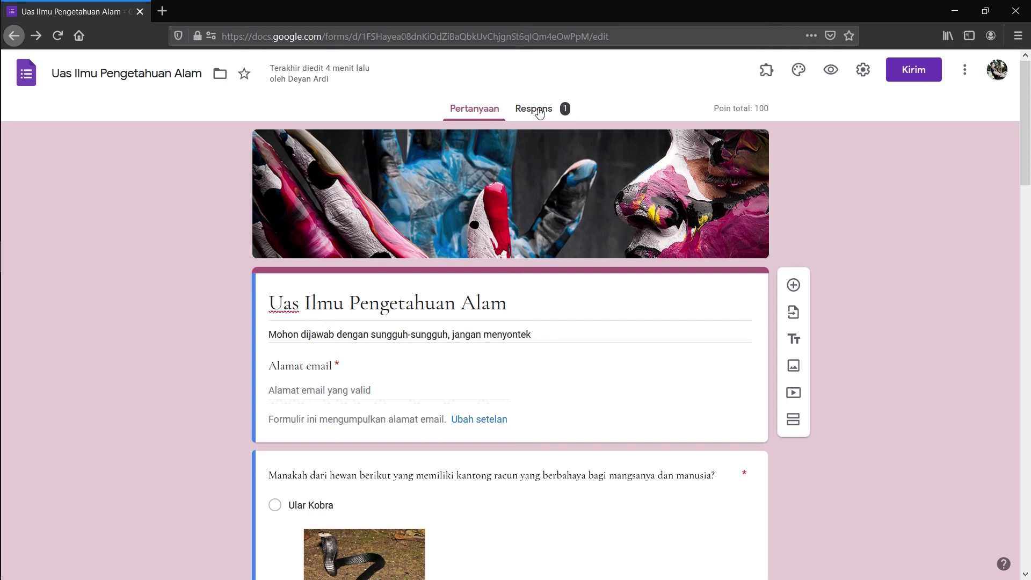
click(540, 111)
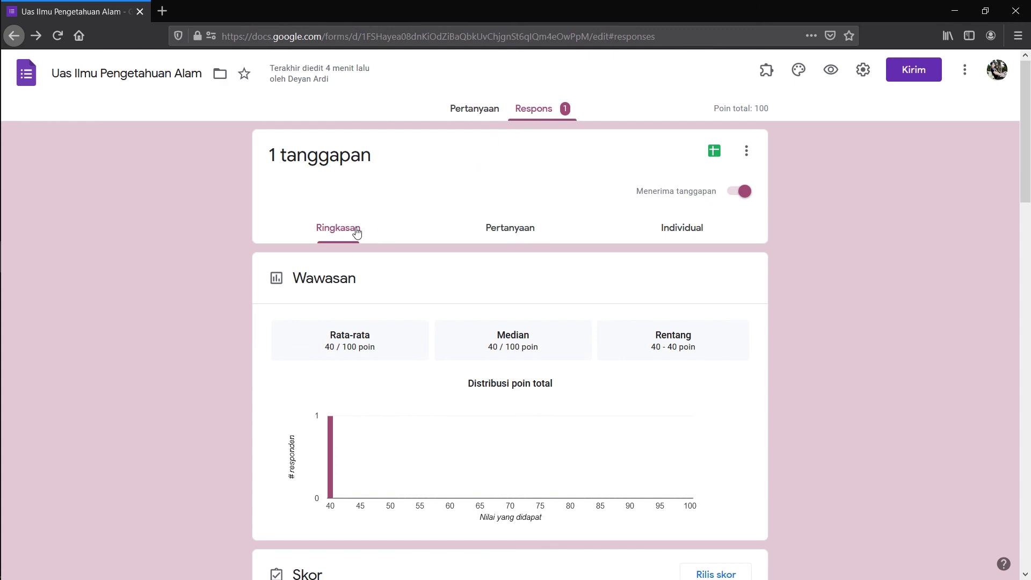
click(489, 231)
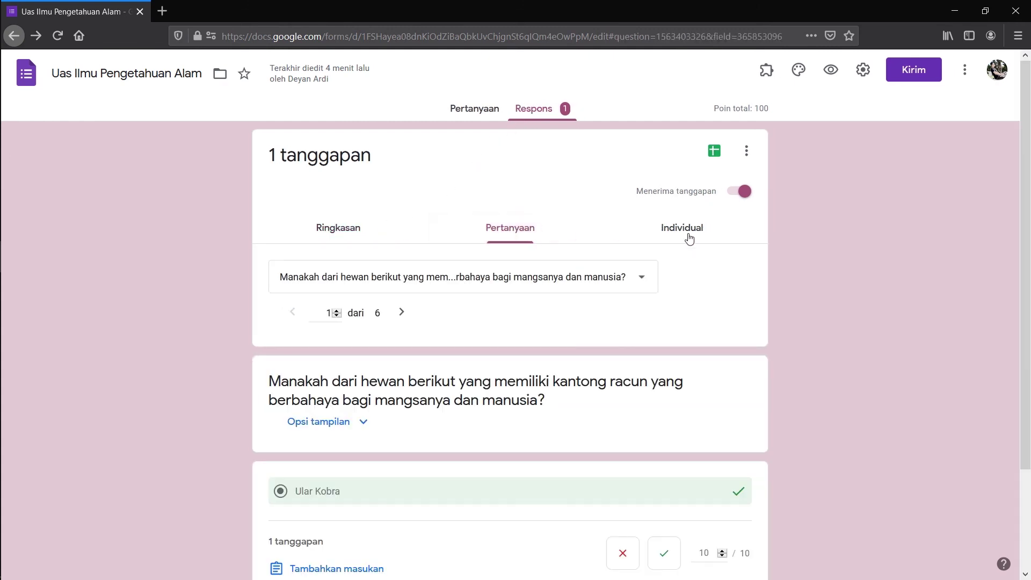
click(681, 230)
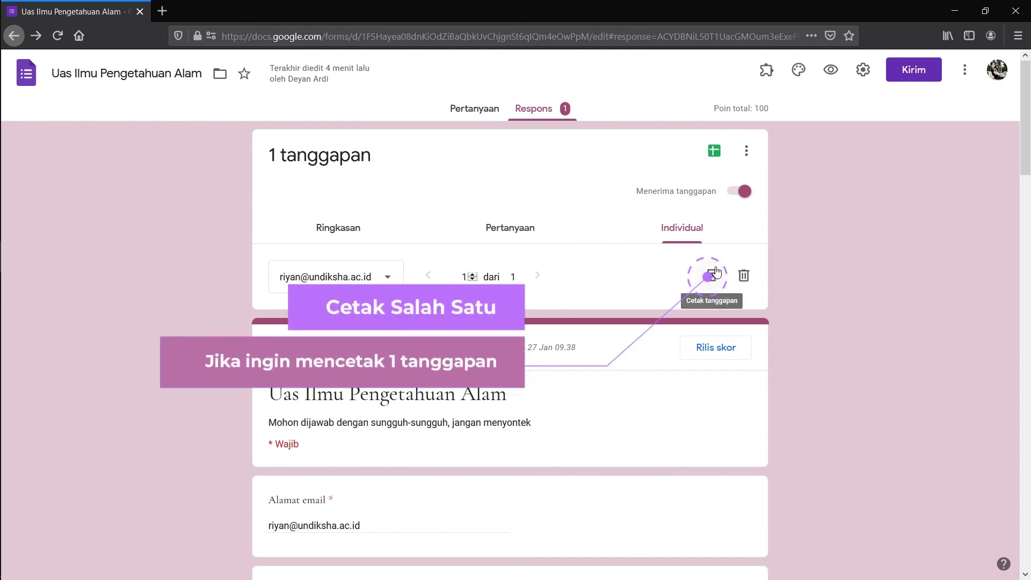
Step: Examine the options for printing, deleting and downloading all form responses
click(746, 150)
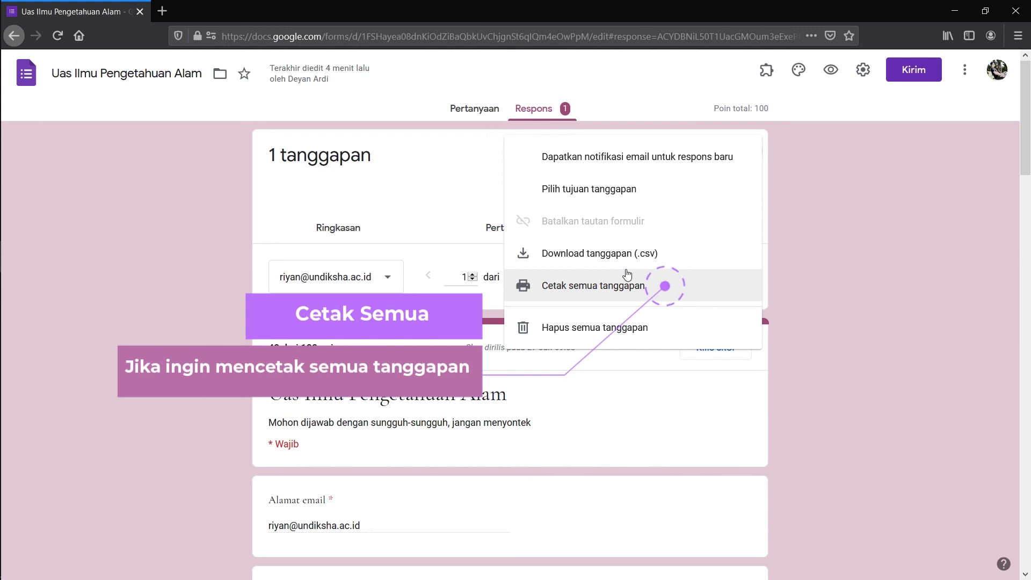
click(875, 276)
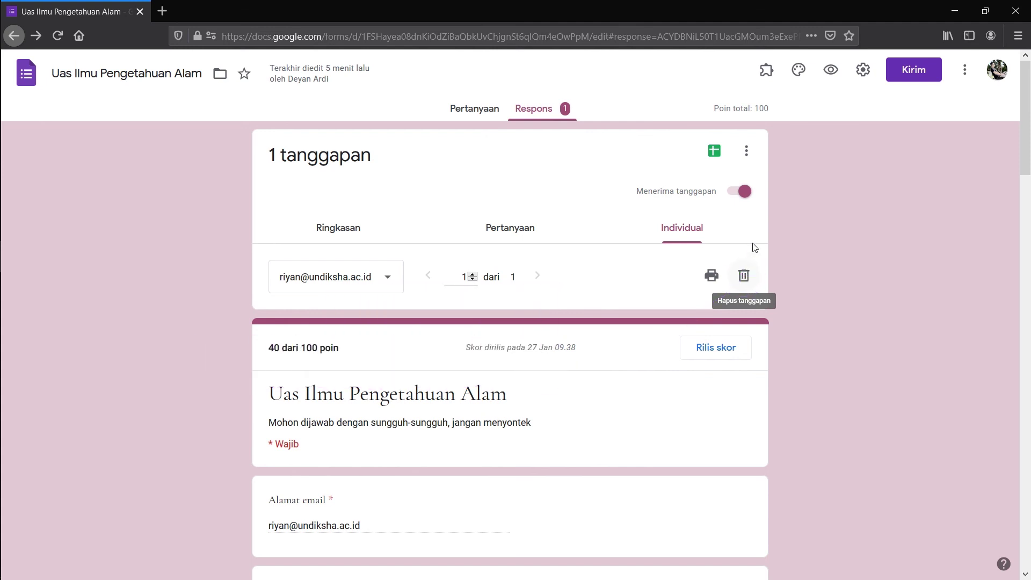
click(757, 152)
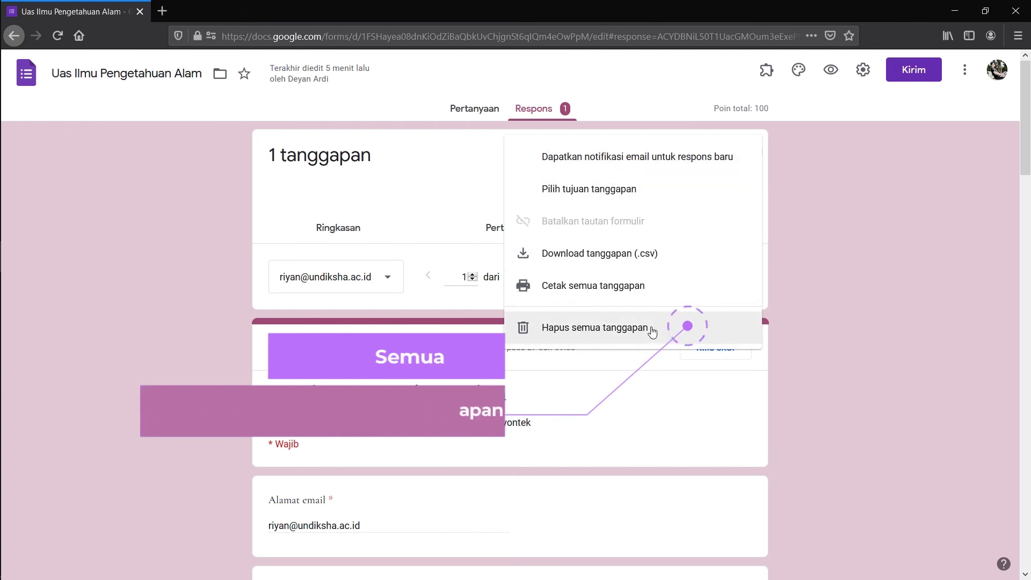
click(871, 278)
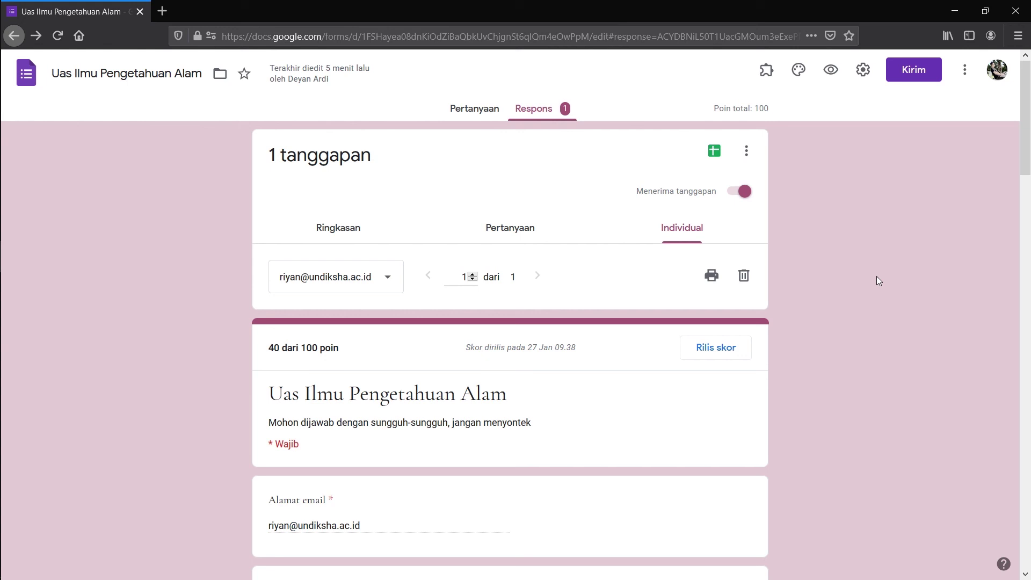
click(747, 152)
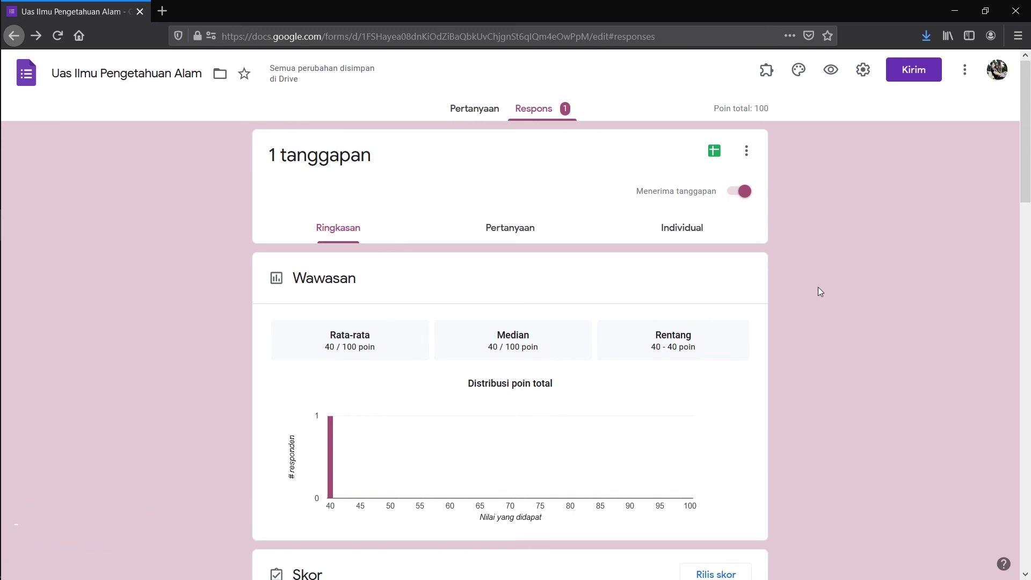
Step: Link the responses to a new spreadsheet and download that spreadsheet as a Microsoft Excel (.xlsx) file
click(716, 159)
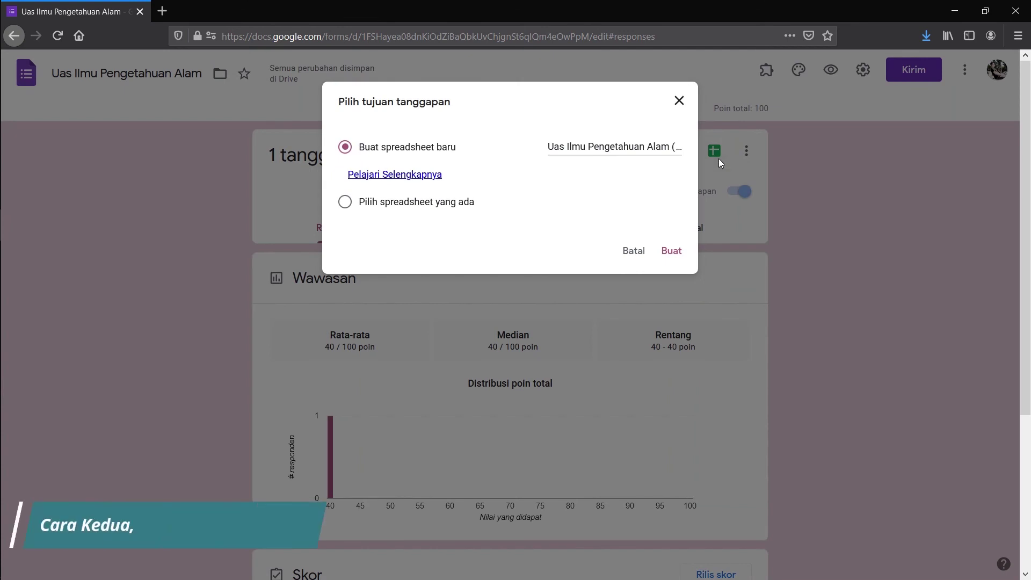
click(672, 251)
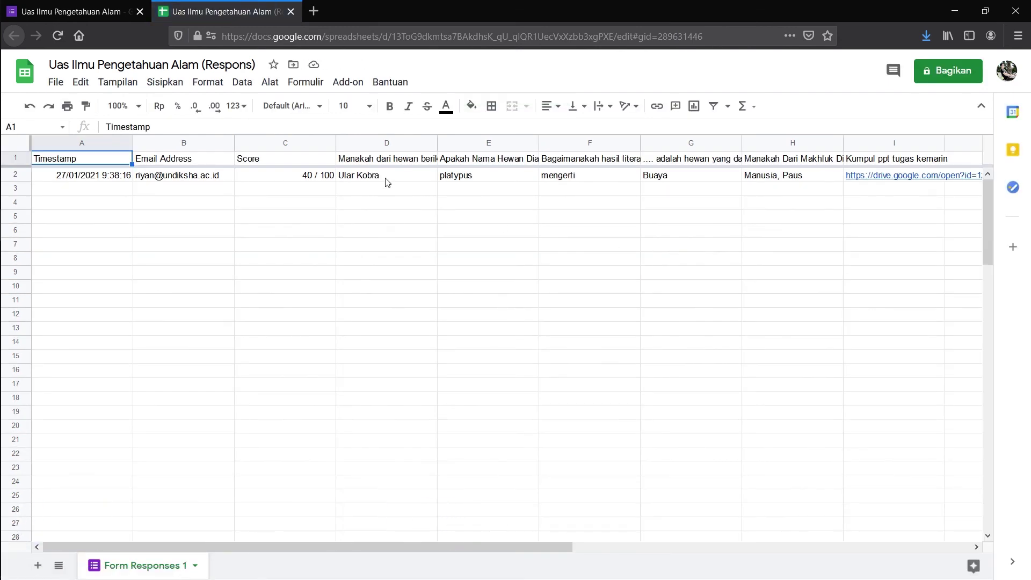
click(56, 83)
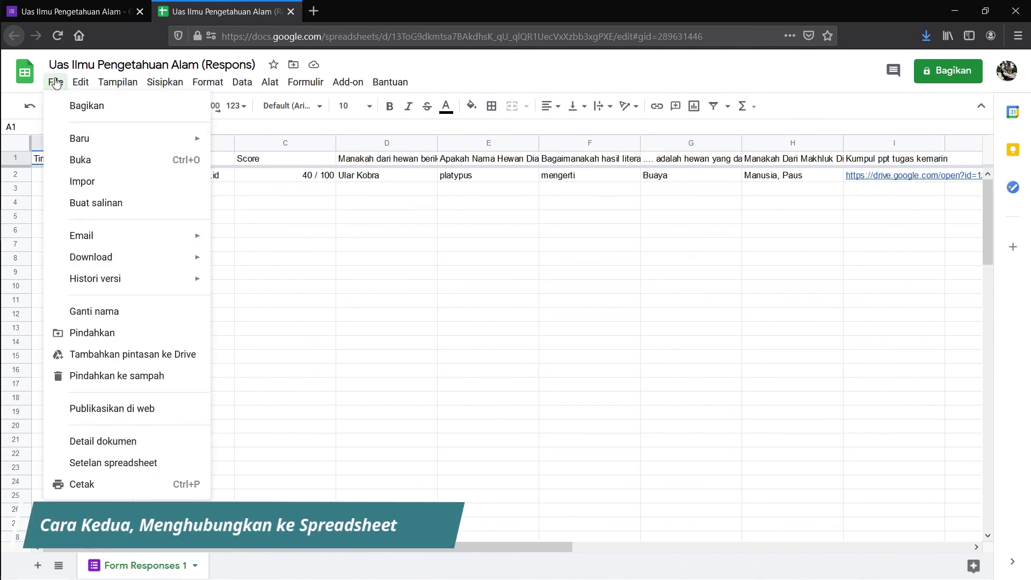
mouse_move(114, 257)
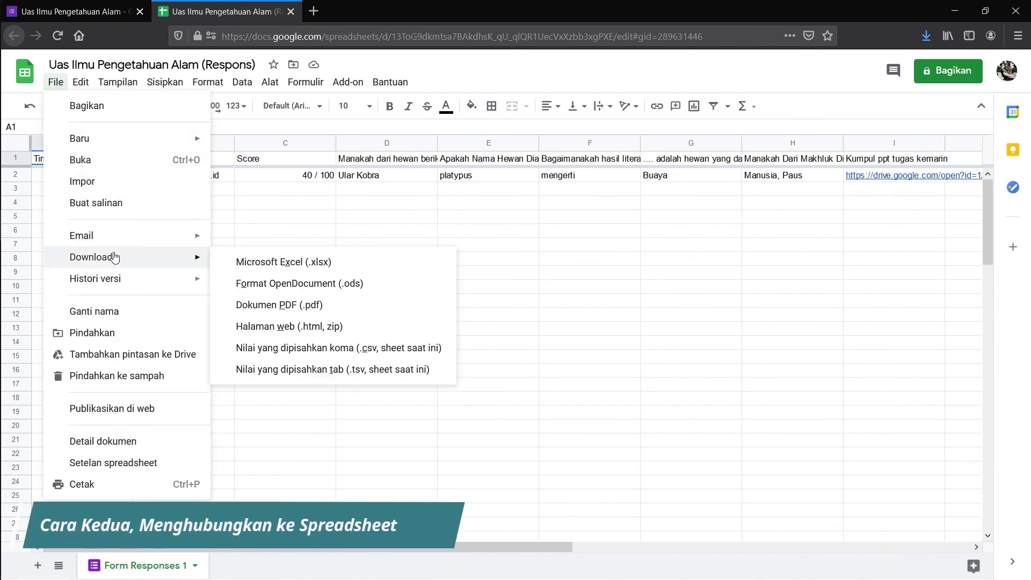
click(258, 263)
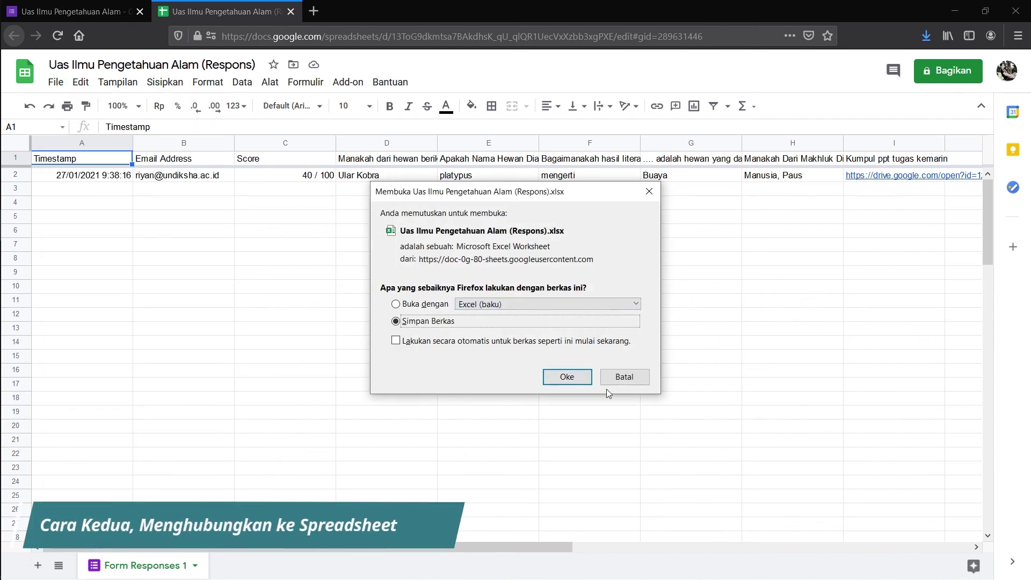
click(573, 376)
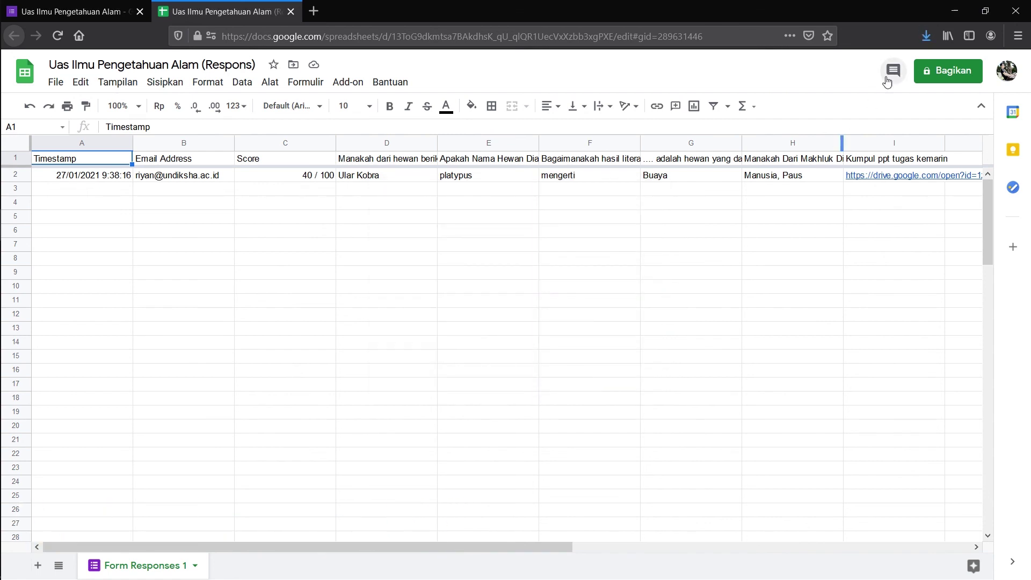
Step: Open the downloaded file "Uas Ilmu Pengetahuan Alam (Respons)(1).xlsx" in Excel and enable editing
click(926, 39)
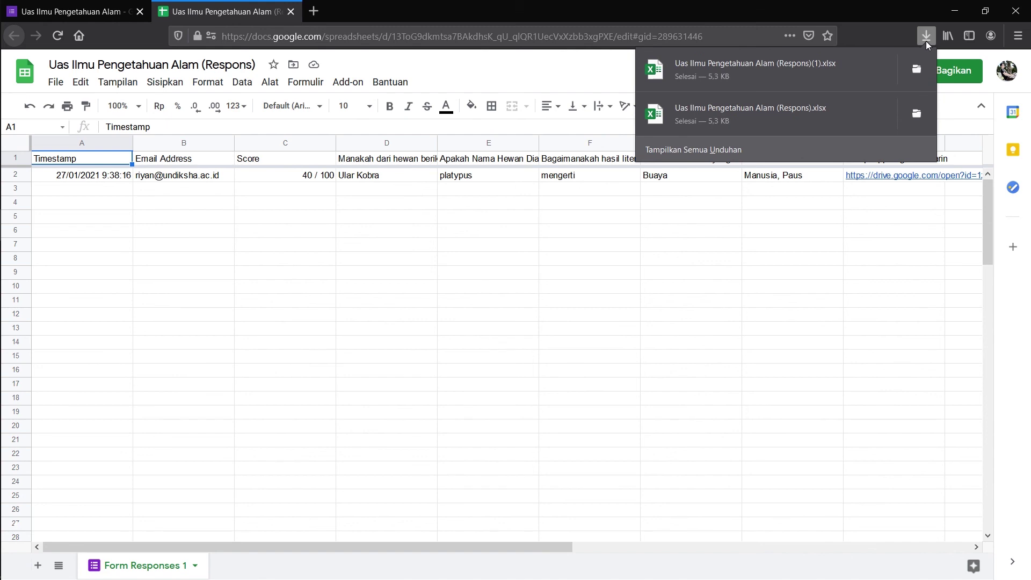
click(870, 73)
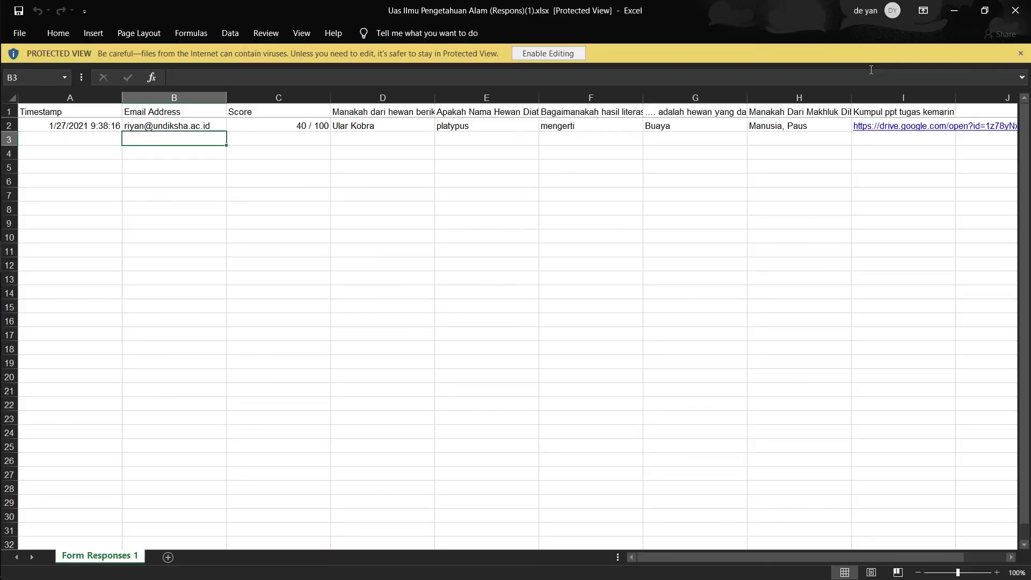
click(557, 53)
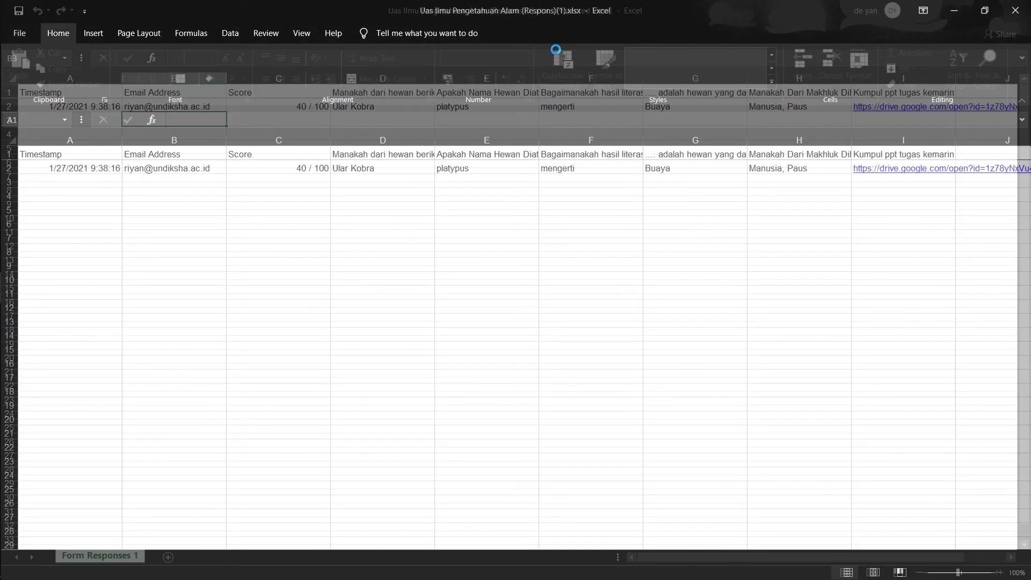